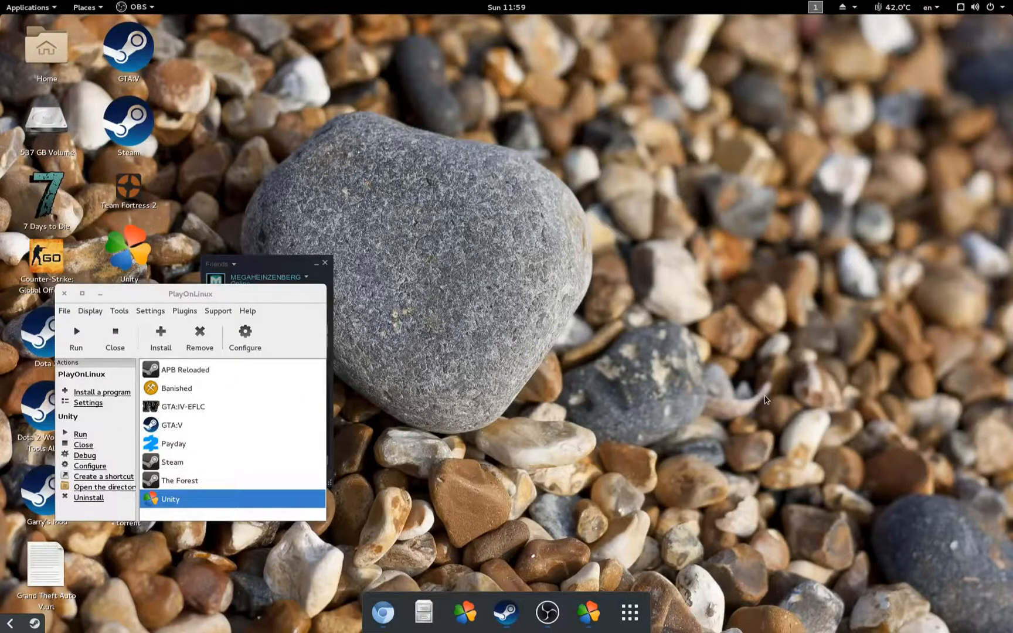
Step: Move the PlayOnLinux window centre-right and widen it so the Steam friends list stays visible
{"action": "left_click_drag", "start_coordinate": [127, 301], "coordinate": [281, 272]}
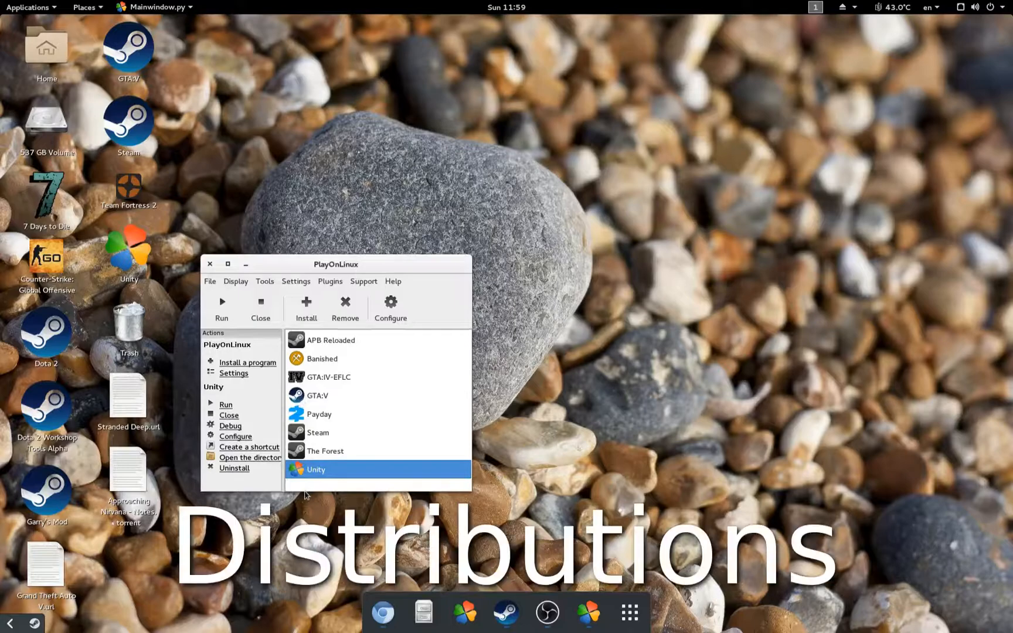
{"action": "mouse_move", "coordinate": [305, 488]}
{"action": "left_mouse_down"}
{"action": "mouse_move", "coordinate": [305, 460]}
{"action": "mouse_move", "coordinate": [305, 483]}
{"action": "left_mouse_up"}
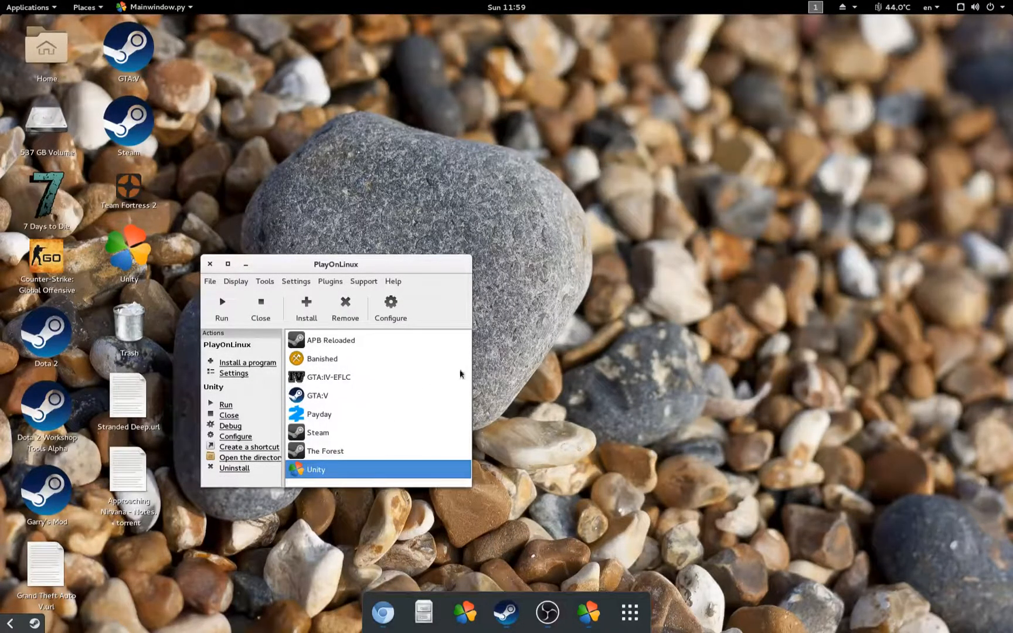
{"action": "left_click_drag", "start_coordinate": [461, 375], "coordinate": [575, 393]}
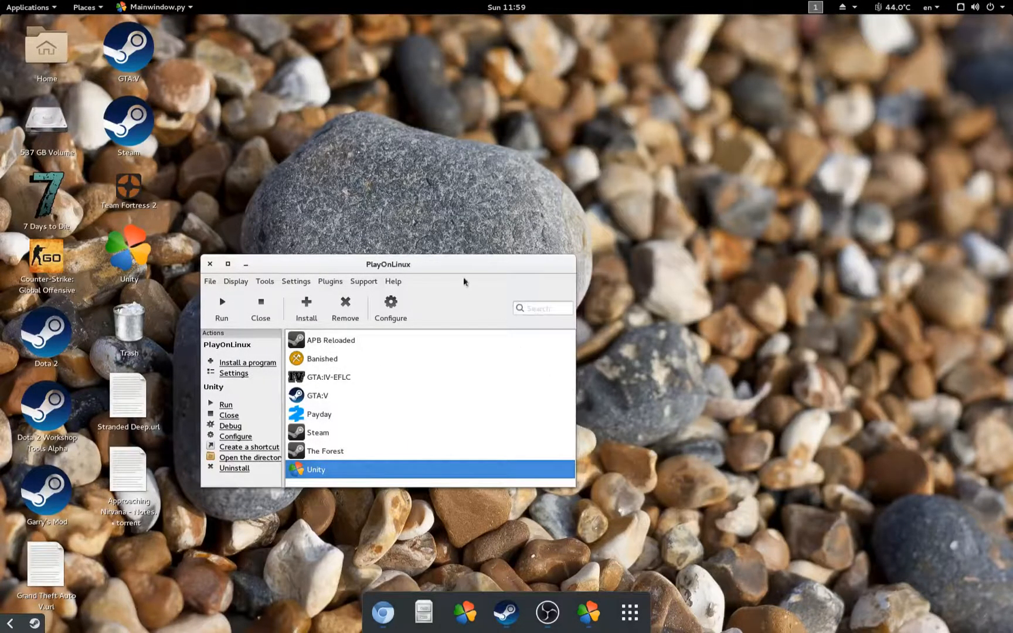
{"action": "left_click_drag", "start_coordinate": [465, 267], "coordinate": [677, 271]}
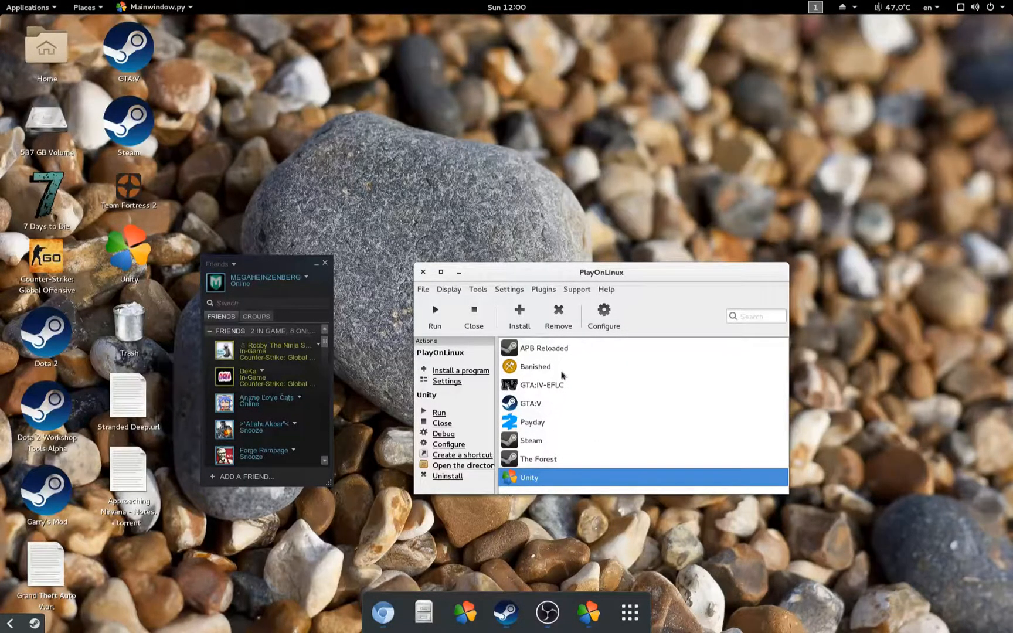
Step: Close the Unity configuration window and all PlayOnLinux windows
{"action": "left_click", "coordinate": [607, 315]}
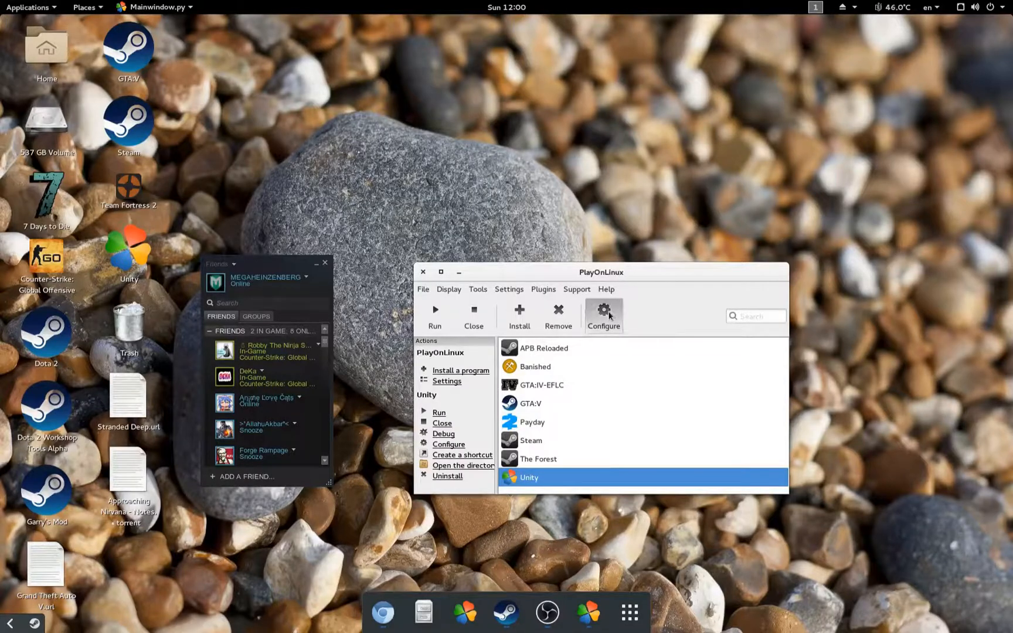
{"action": "left_click", "coordinate": [400, 262]}
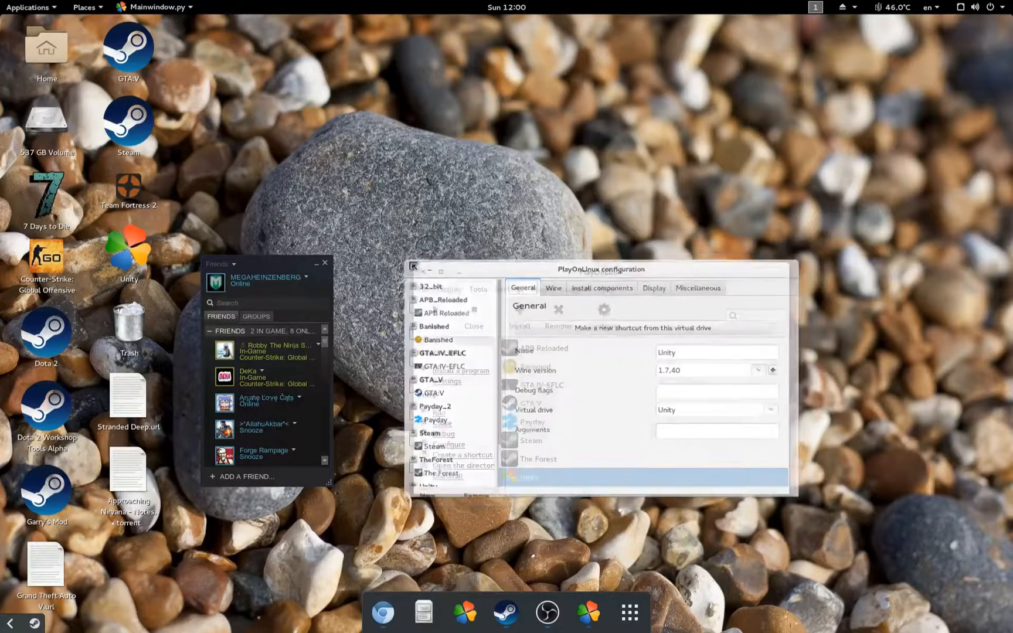
{"action": "left_click", "coordinate": [423, 273]}
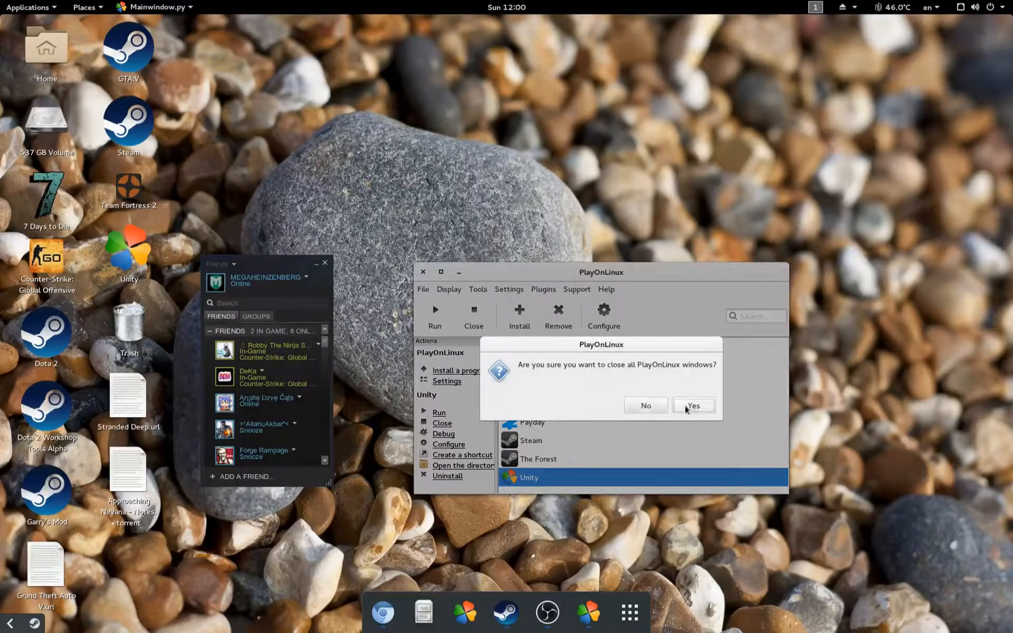
{"action": "left_click", "coordinate": [694, 406]}
Step: In a new terminal, swap the apt-get attempt for 'sudo pacamn -S playonlinux' and run it
{"action": "key", "text": "ctrl+alt+t"}
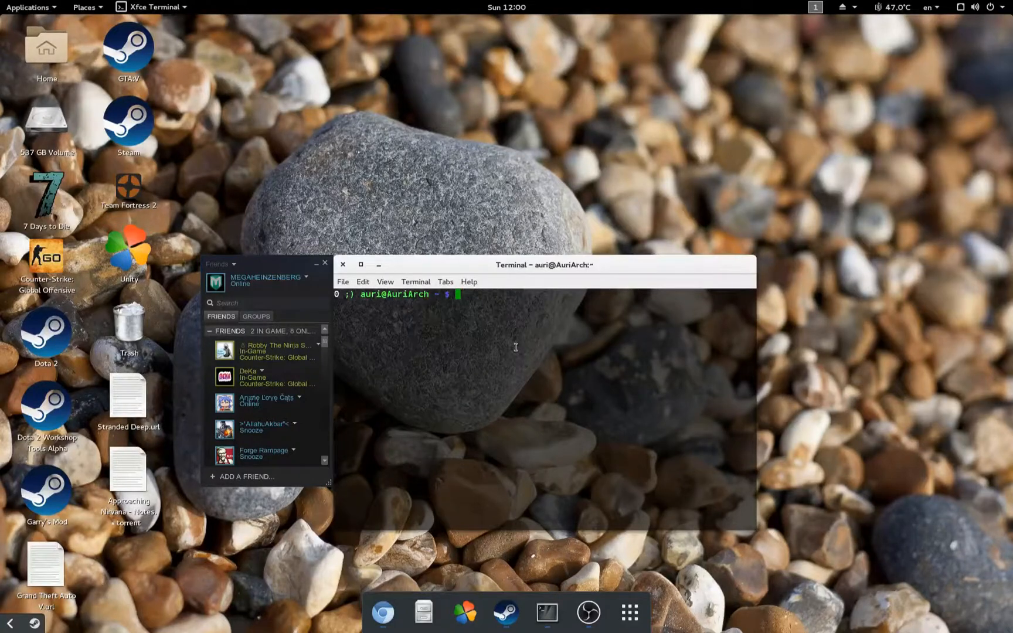
{"action": "type", "text": "sudo apt-get install playon"}
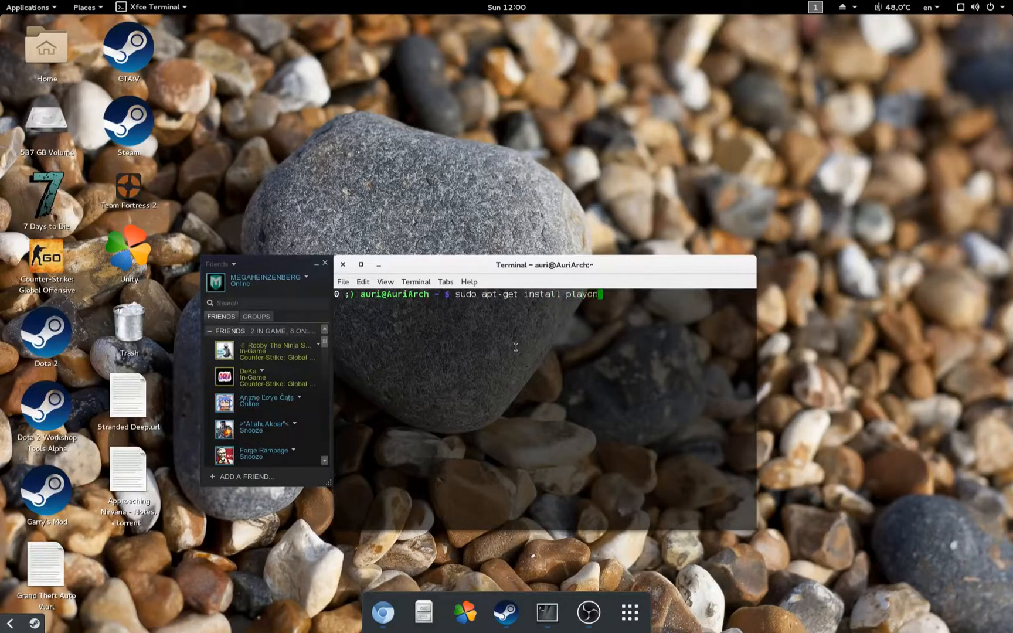
{"action": "type", "text": "linux"}
{"action": "key", "text": "BackSpace"}
{"action": "key", "text": "BackSpace"}
{"action": "key", "text": "BackSpace"}
{"action": "key", "text": "BackSpace"}
{"action": "key", "text": "BackSpace"}
{"action": "key", "text": "BackSpace"}
{"action": "key", "text": "BackSpace"}
{"action": "key", "text": "BackSpace"}
{"action": "key", "text": "BackSpace"}
{"action": "key", "text": "BackSpace"}
{"action": "key", "text": "BackSpace"}
{"action": "key", "text": "BackSpace"}
{"action": "key", "text": "BackSpace"}
{"action": "key", "text": "BackSpace"}
{"action": "key", "text": "BackSpace"}
{"action": "key", "text": "BackSpace"}
{"action": "key", "text": "BackSpace"}
{"action": "key", "text": "BackSpace"}
{"action": "key", "text": "BackSpace"}
{"action": "key", "text": "BackSpace"}
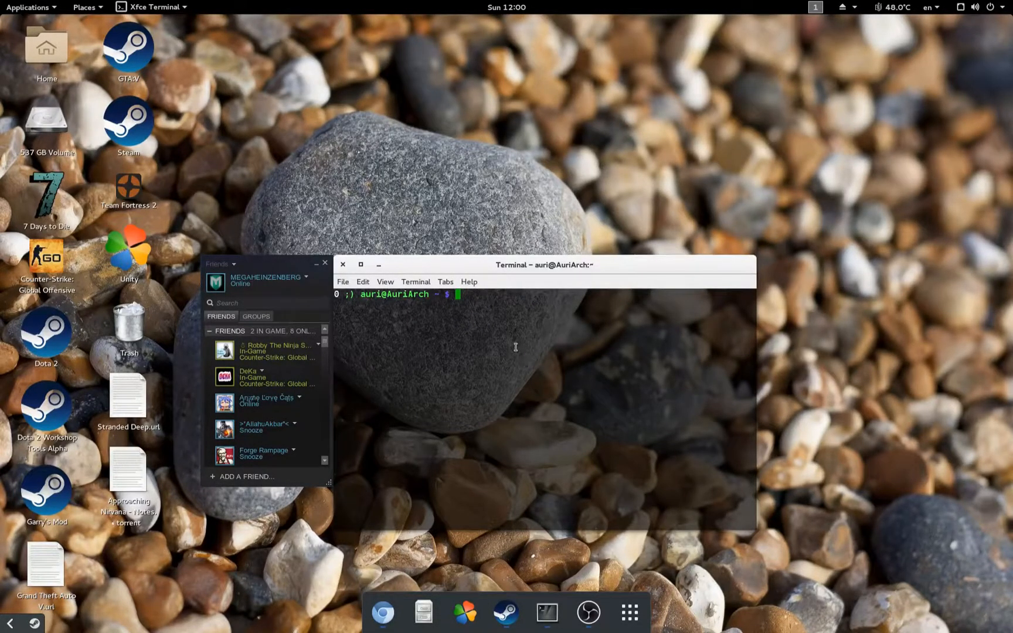
{"action": "type", "text": "y"}
{"action": "key", "text": "BackSpace"}
{"action": "type", "text": "sudo pacamn -S playonlinux"}
{"action": "key", "text": "Return"}
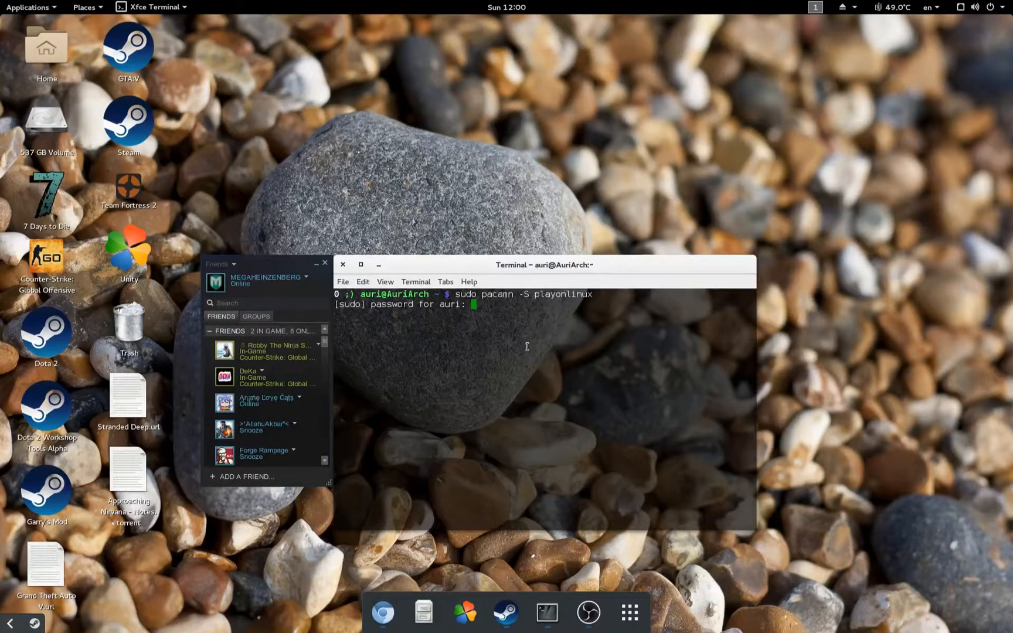
Step: Enter the admin password, correct the command to pacman, rerun it and accept reinstalling playonlinux 4.2.8-1
{"action": "key", "text": "Return"}
{"action": "key", "text": "Up"}
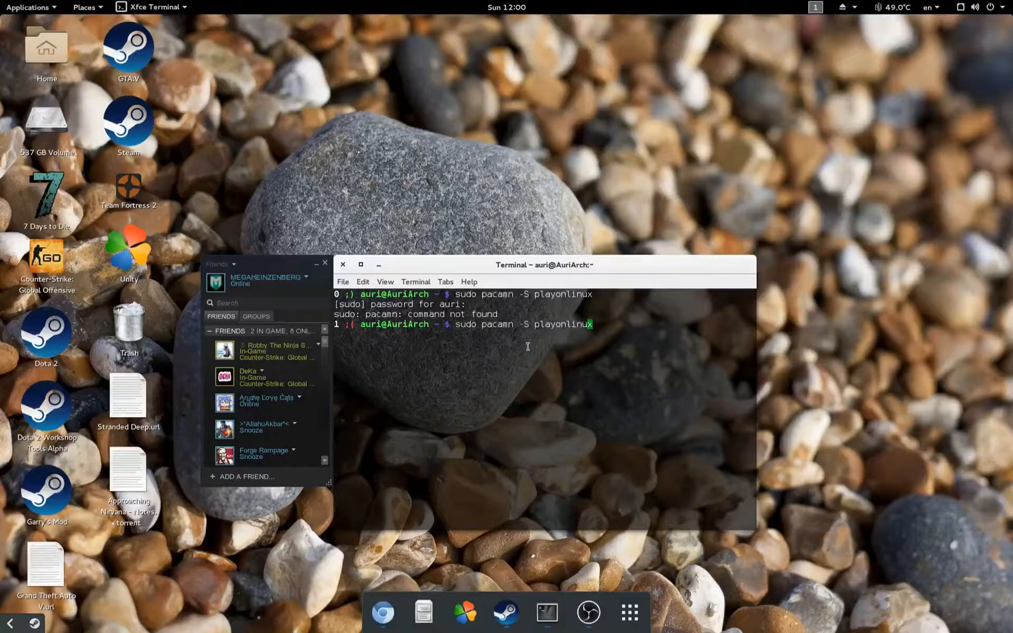
{"action": "key", "text": "BackSpace"}
{"action": "key", "text": "Left"}
{"action": "type", "text": "m"}
{"action": "key", "text": "Return"}
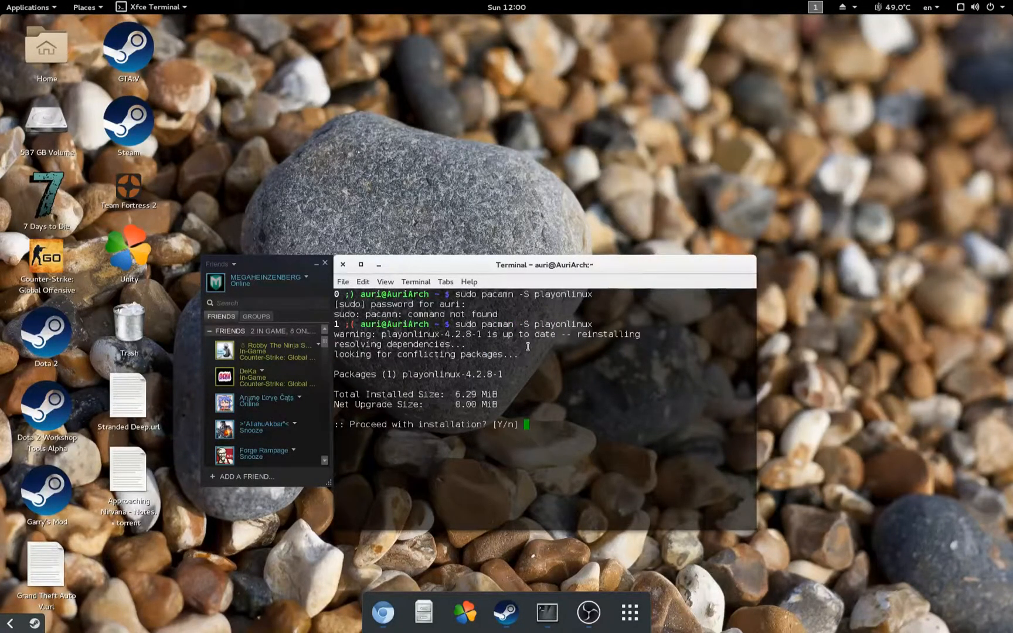
{"action": "key", "text": "Return"}
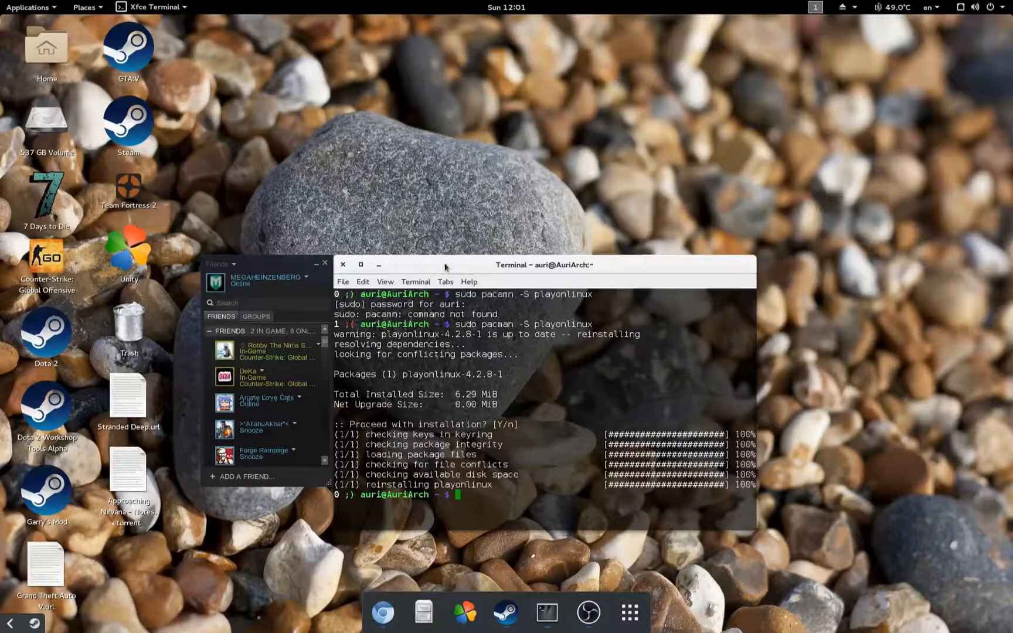
Step: Close the terminal, relaunch PlayOnLinux via a 'pl' search, and bring up its Configure window
{"action": "left_click", "coordinate": [345, 266]}
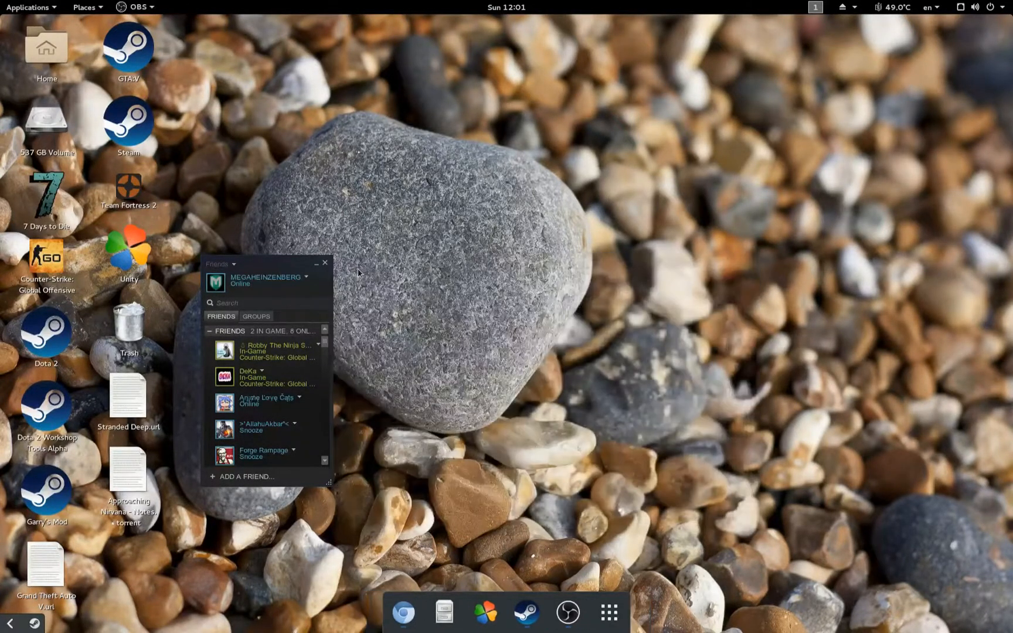
{"action": "key", "text": "super"}
{"action": "type", "text": "pl"}
{"action": "key", "text": "Right"}
{"action": "key", "text": "Right"}
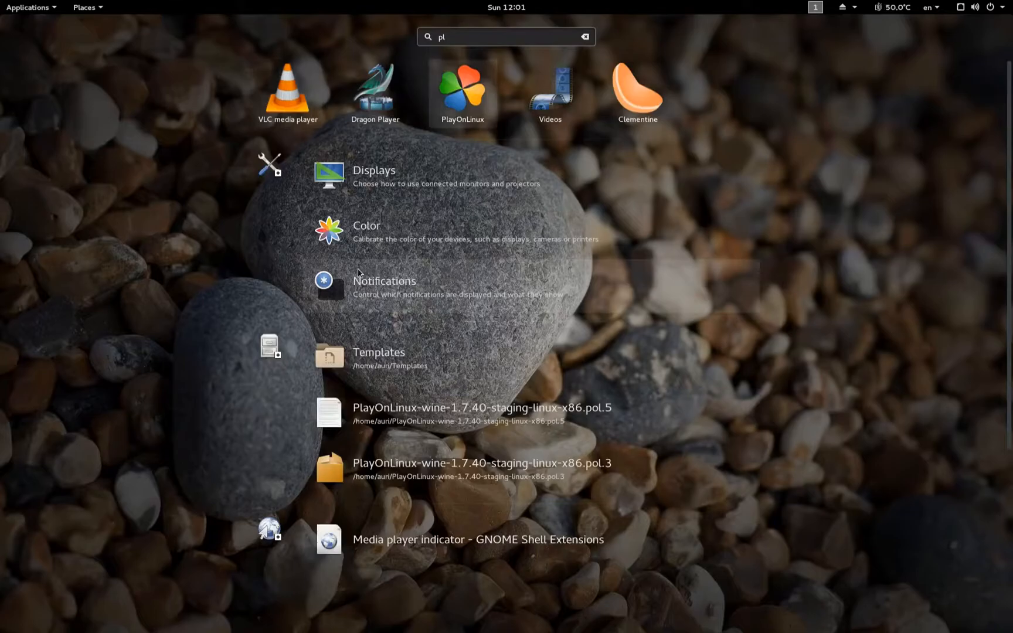
{"action": "key", "text": "Return"}
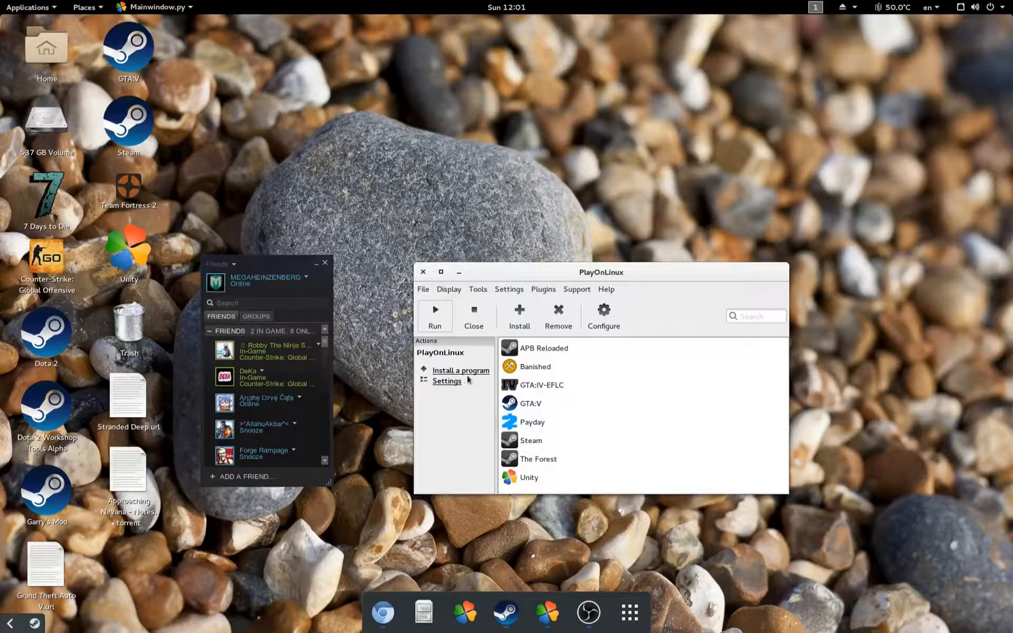
{"action": "left_click", "coordinate": [598, 319]}
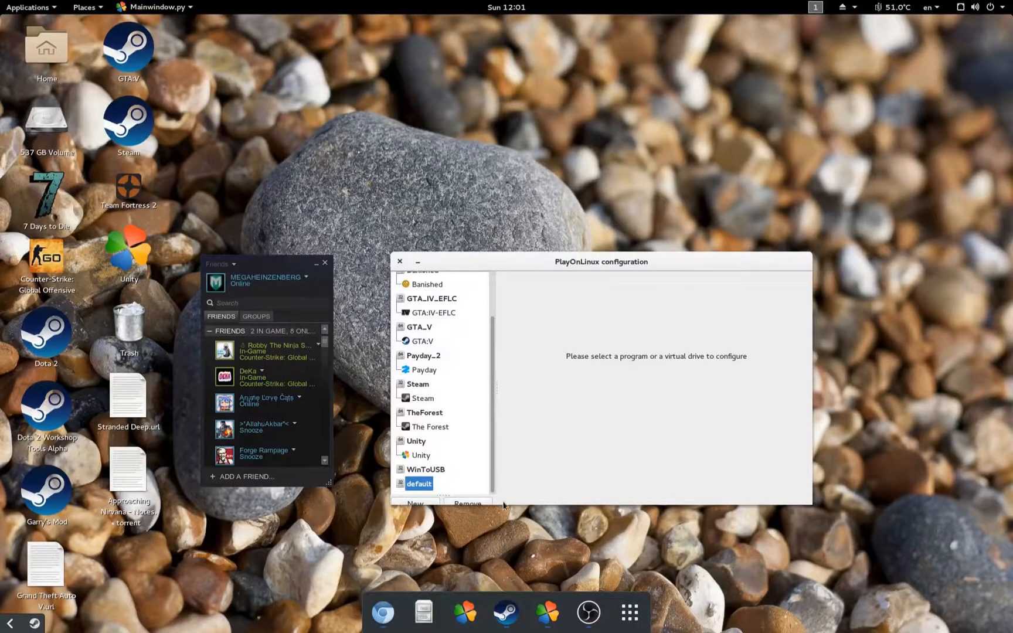
Step: Start a new virtual drive set up as a 64-bit Windows installation
{"action": "left_click", "coordinate": [413, 504]}
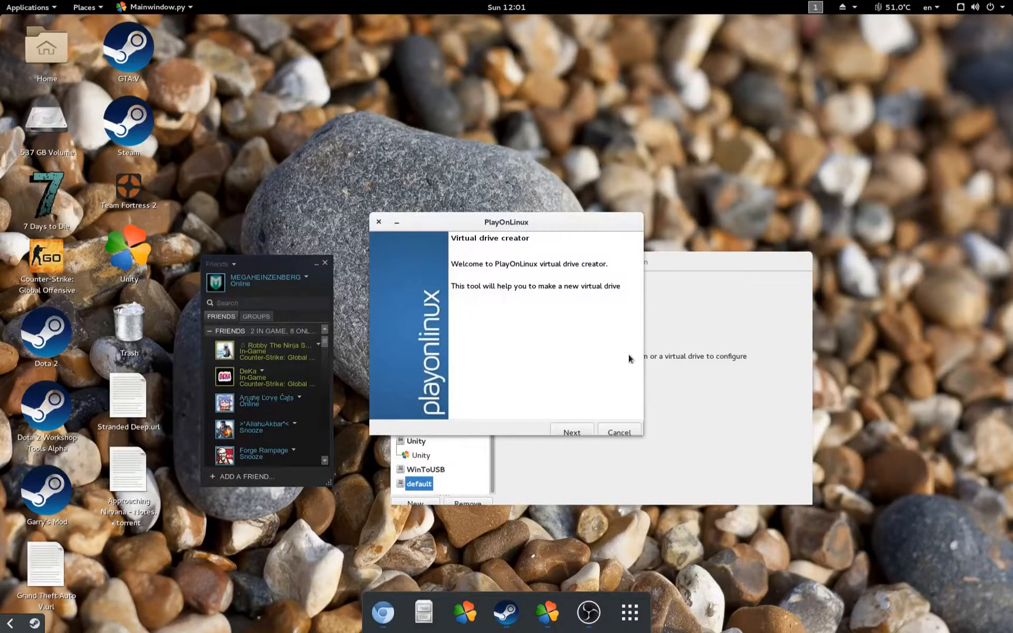
{"action": "left_click", "coordinate": [570, 431]}
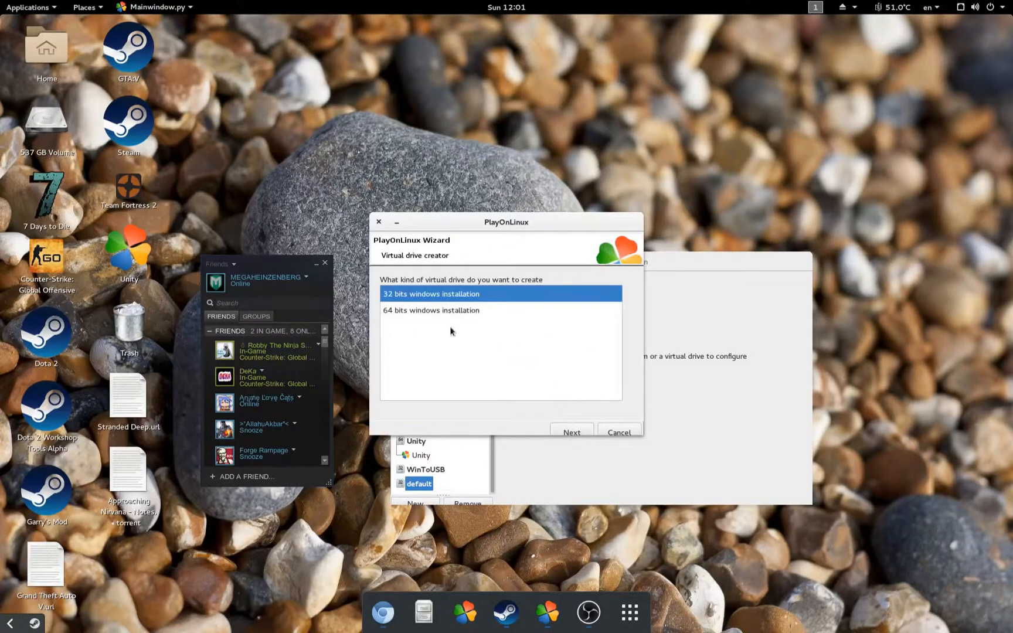
{"action": "left_click", "coordinate": [409, 311]}
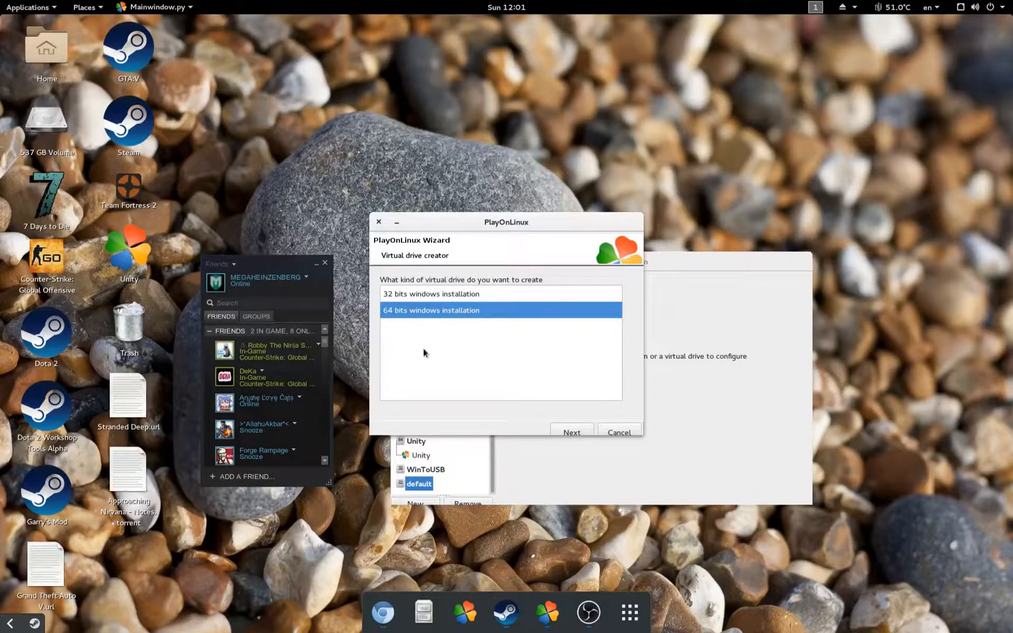
{"action": "left_click", "coordinate": [587, 429]}
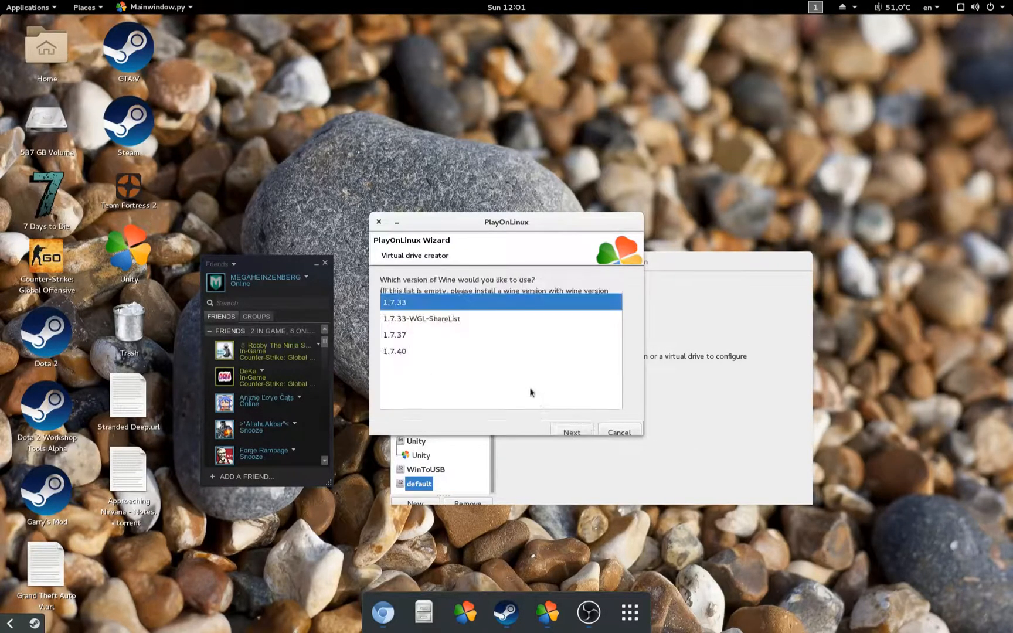
Step: Pick Wine 1.7.40, name the drive unity3dTutorial and create it
{"action": "left_click", "coordinate": [399, 335]}
{"action": "left_click", "coordinate": [399, 351]}
{"action": "left_click", "coordinate": [398, 336]}
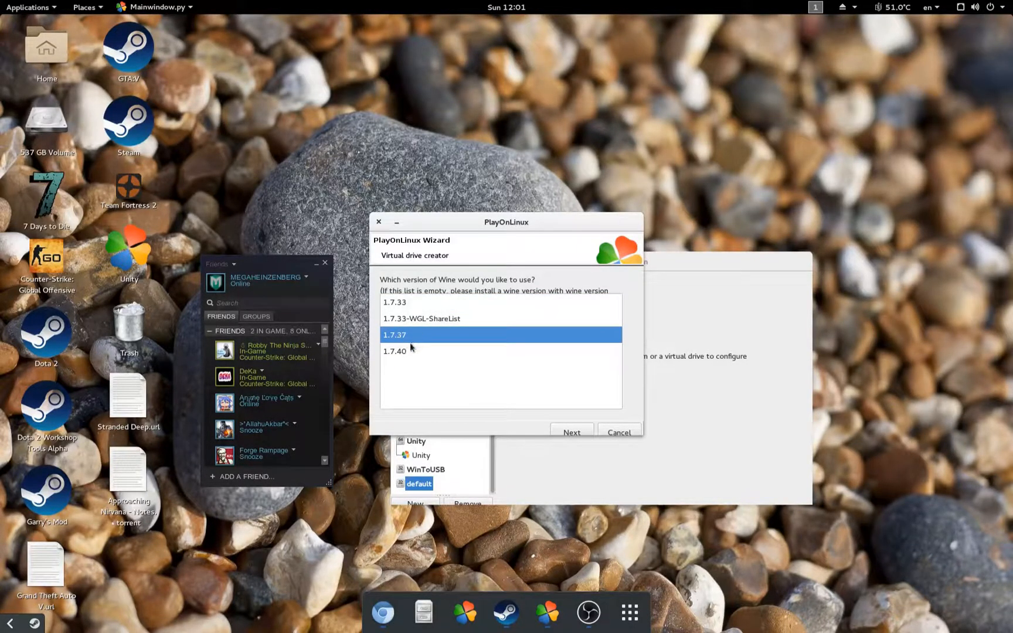
{"action": "left_click", "coordinate": [412, 350]}
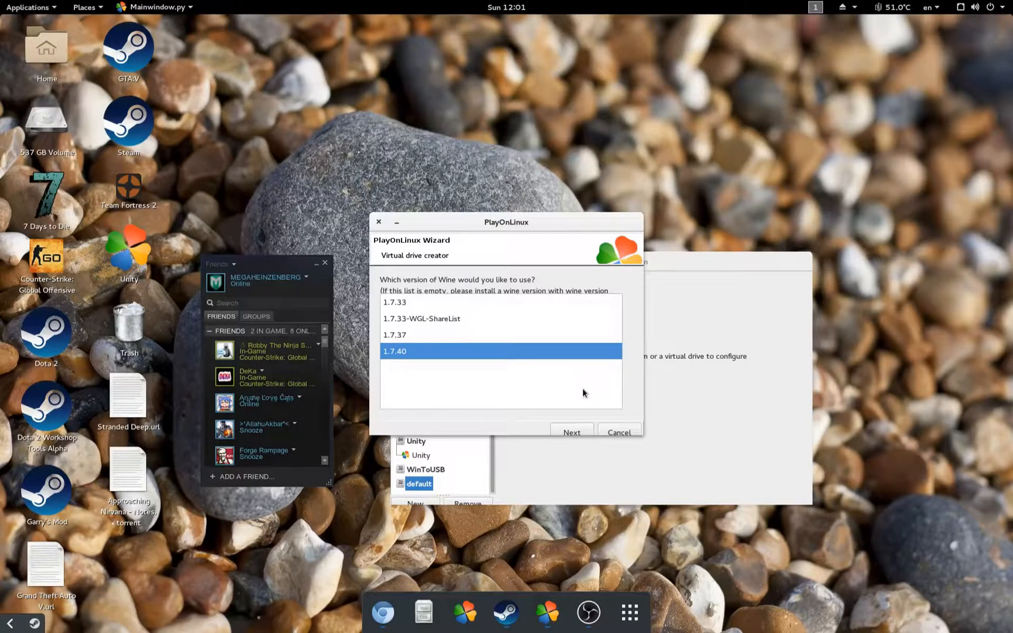
{"action": "left_click", "coordinate": [569, 433]}
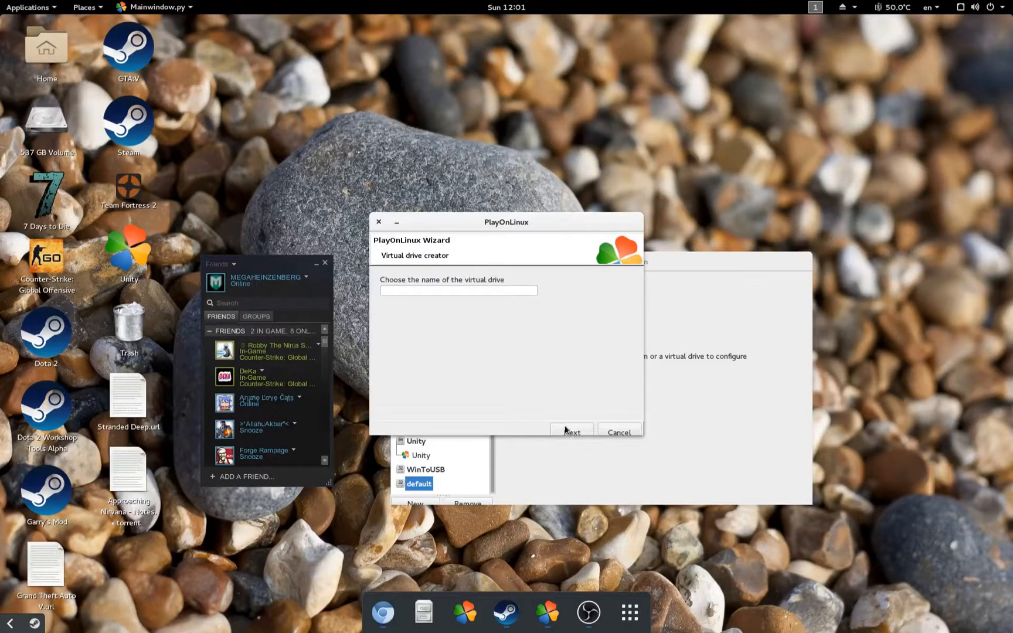
{"action": "left_click", "coordinate": [467, 292]}
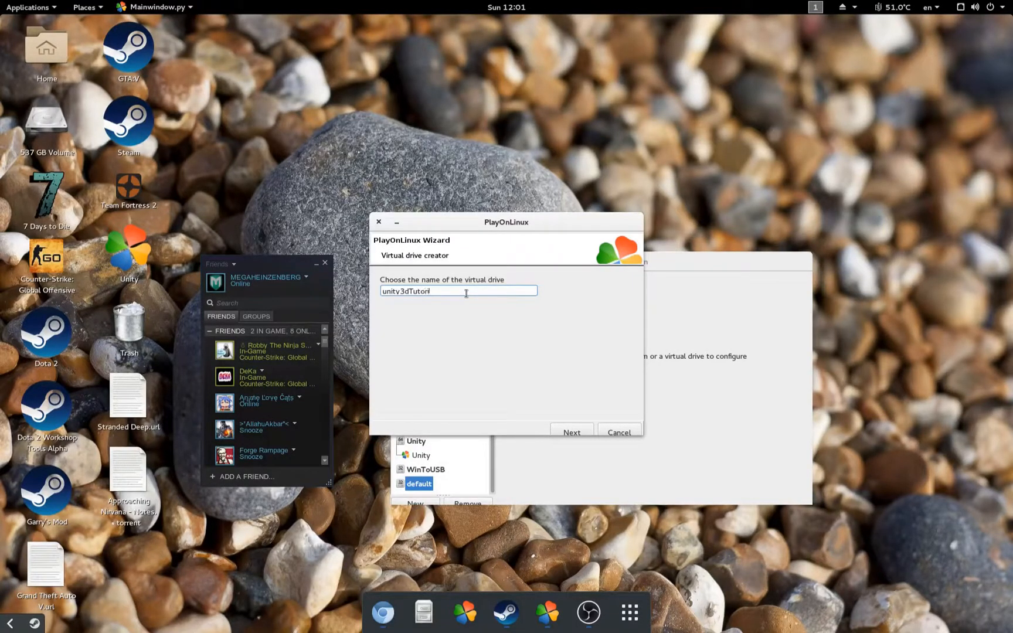
{"action": "left_click", "coordinate": [568, 430]}
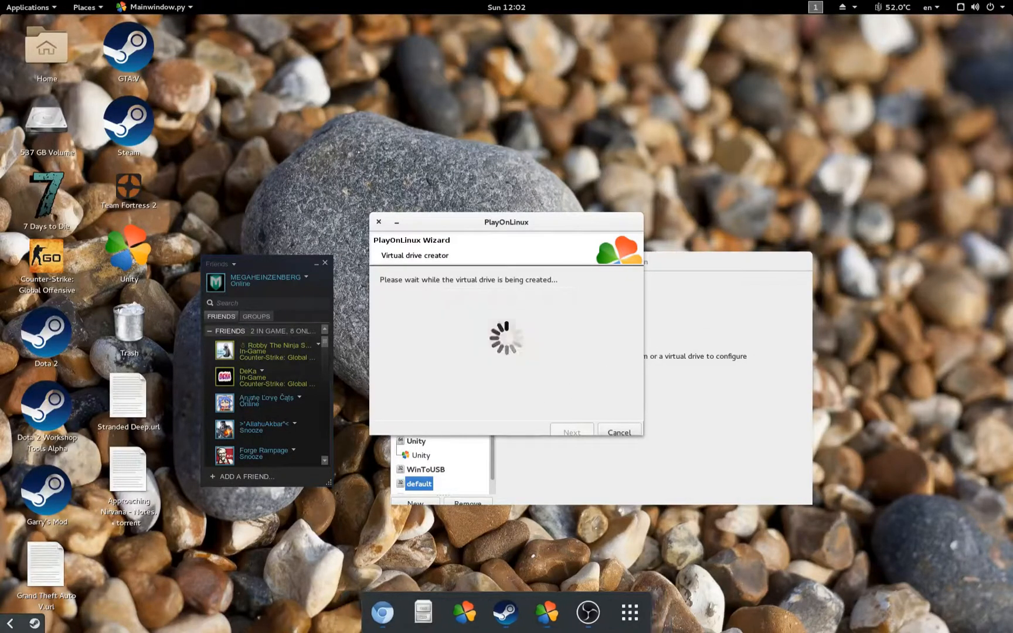
Step: Bring Chromium forward, load unity3d.com and go to the Get Unity page
{"action": "left_click_drag", "start_coordinate": [1012, 64], "coordinate": [265, 99]}
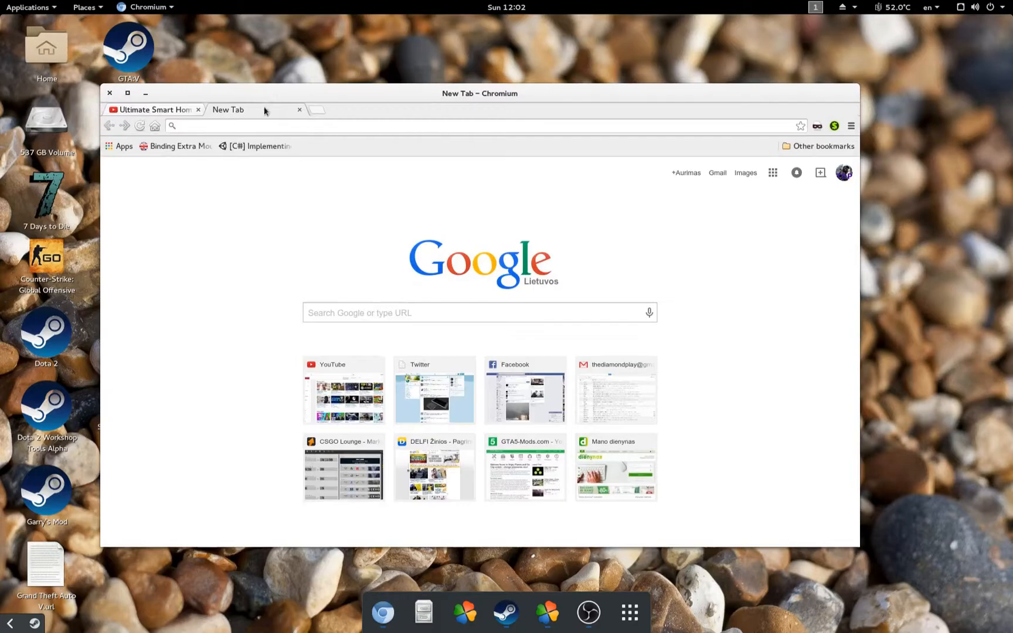
{"action": "type", "text": "unity3d.com"}
{"action": "key", "text": "Return"}
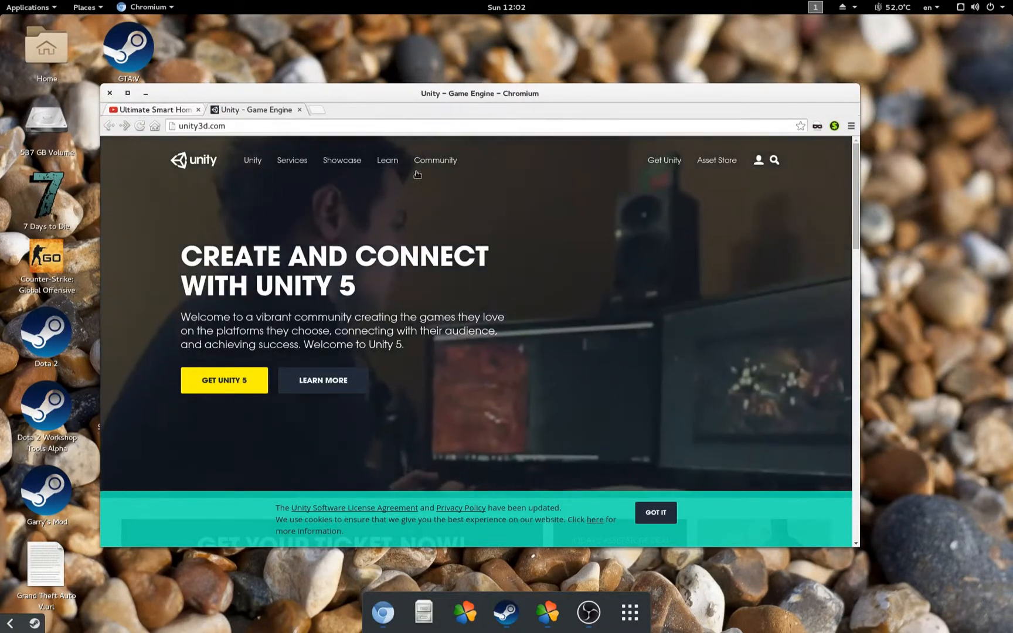
{"action": "left_click", "coordinate": [671, 167]}
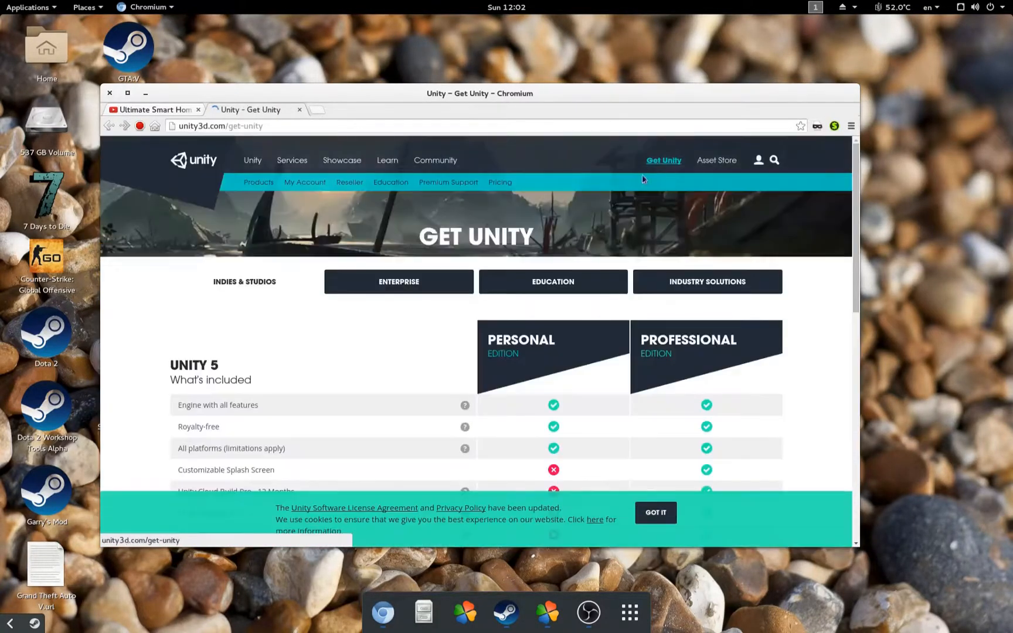
{"action": "scroll", "coordinate": [262, 389], "scroll_direction": "down", "scroll_amount": 5}
{"action": "scroll", "coordinate": [272, 378], "scroll_direction": "down", "scroll_amount": 1}
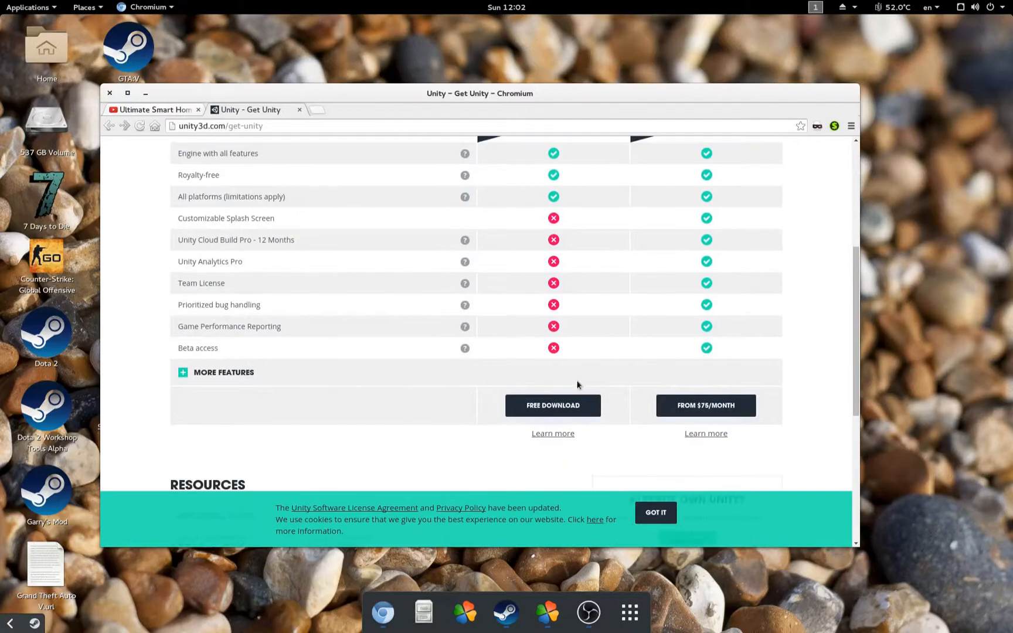
Step: Download the free Personal edition Windows installer, then move the browser aside to reveal PlayOnLinux
{"action": "left_click", "coordinate": [556, 414]}
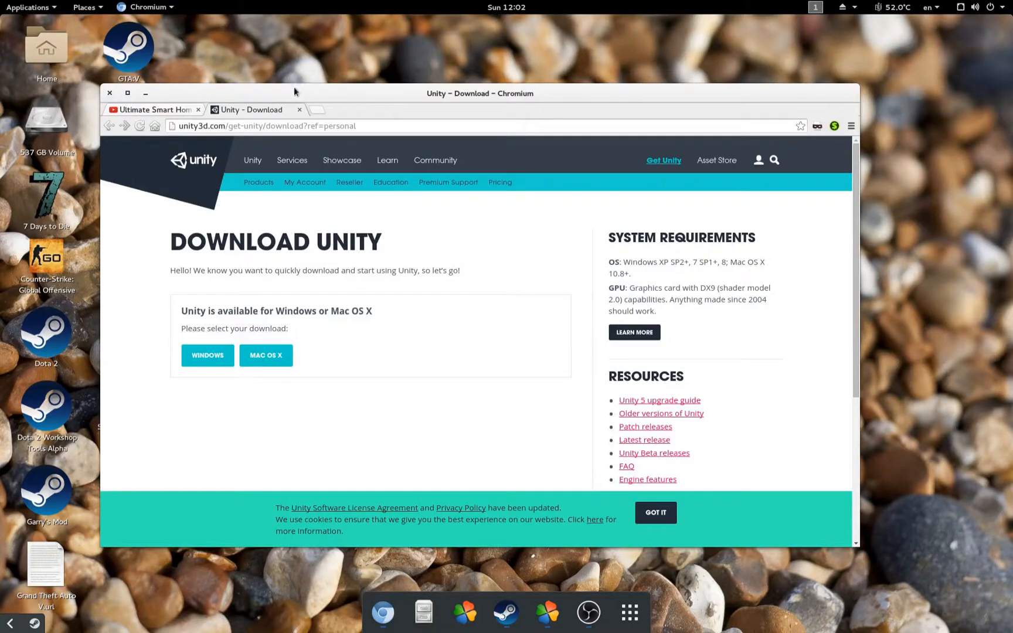
{"action": "left_click", "coordinate": [208, 354]}
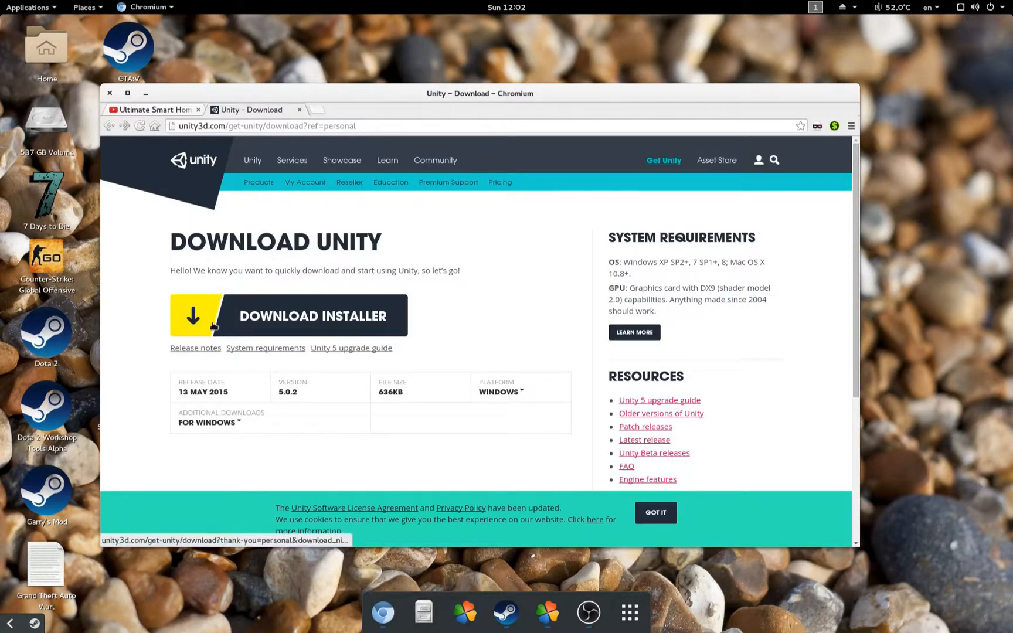
{"action": "left_click", "coordinate": [213, 326]}
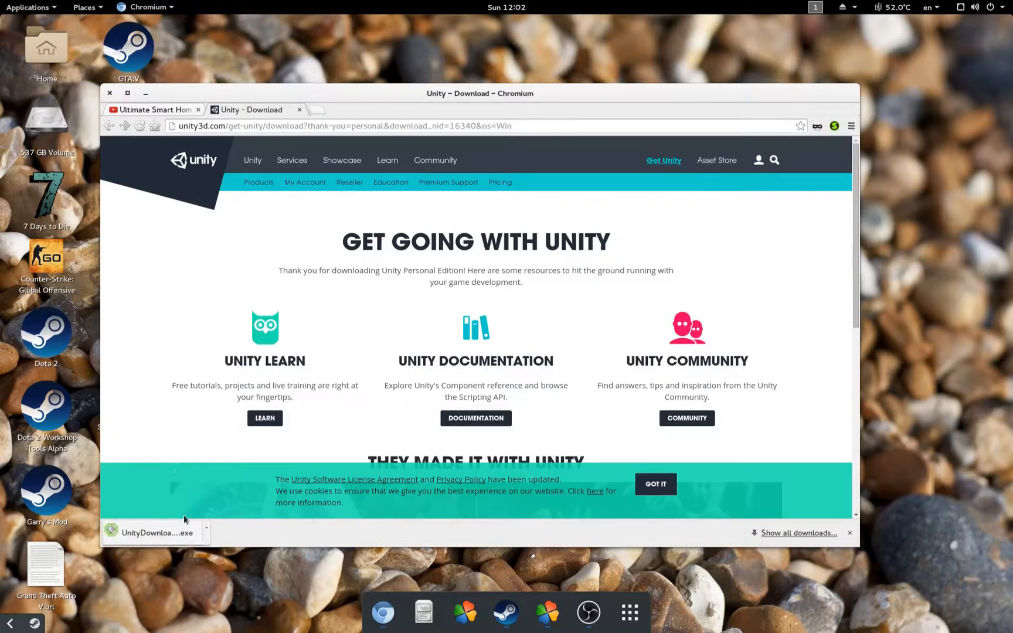
{"action": "left_click_drag", "start_coordinate": [330, 95], "coordinate": [1012, 119]}
{"action": "left_click", "coordinate": [551, 305]}
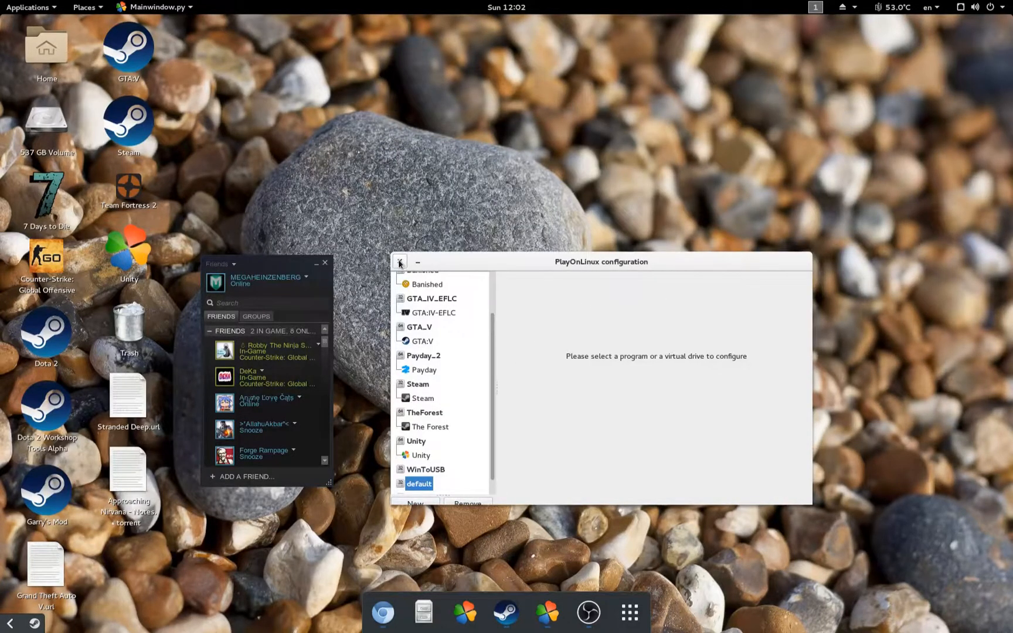
Step: Close configuration and begin installing a non-listed program, silencing the advice and WineHQ notices
{"action": "left_click", "coordinate": [400, 263]}
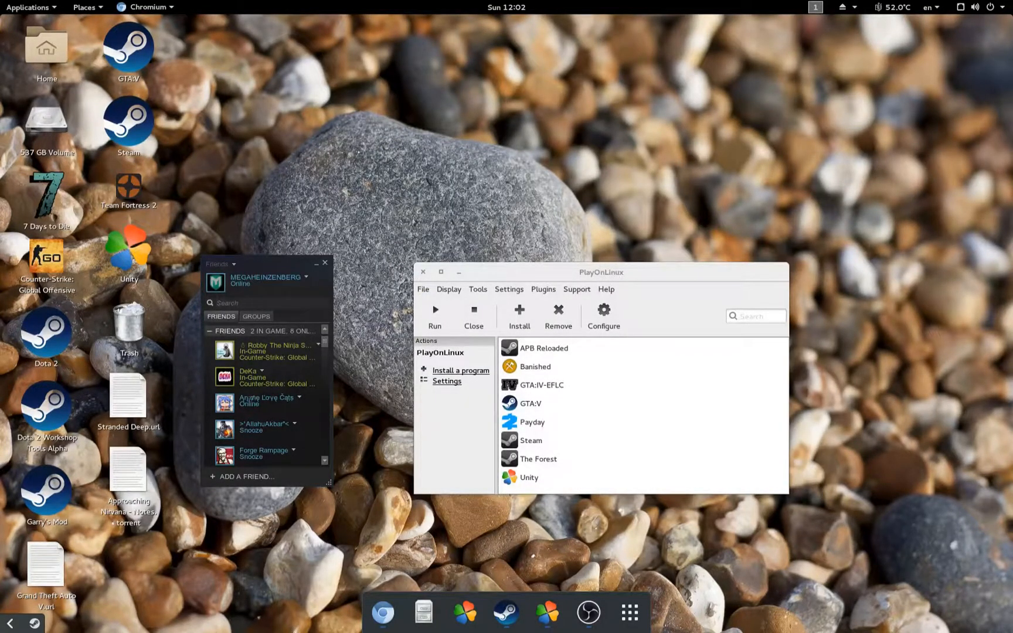
{"action": "left_click", "coordinate": [448, 412]}
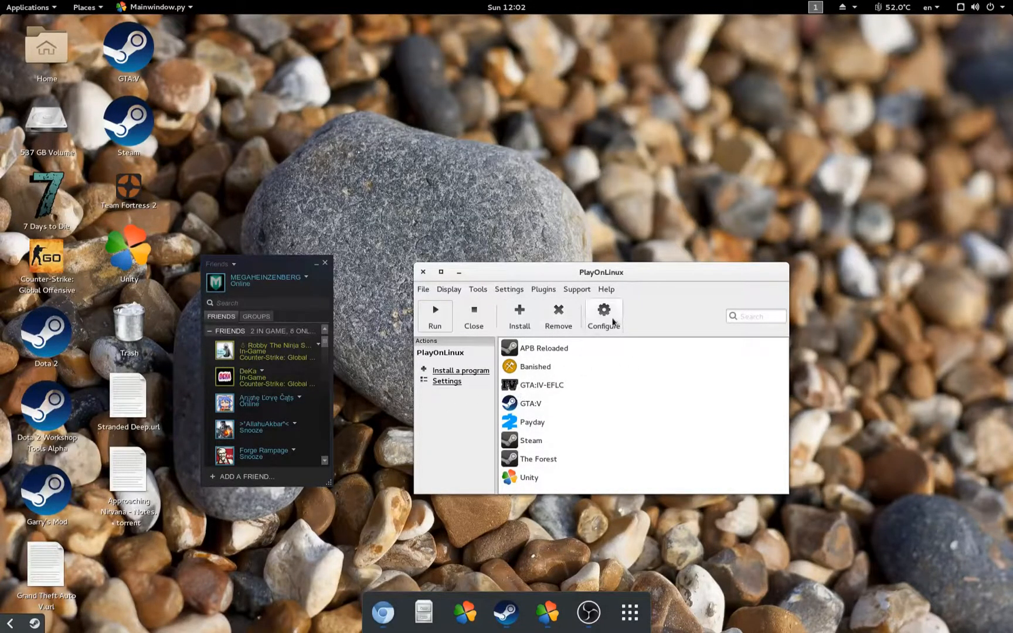
{"action": "left_click", "coordinate": [510, 317]}
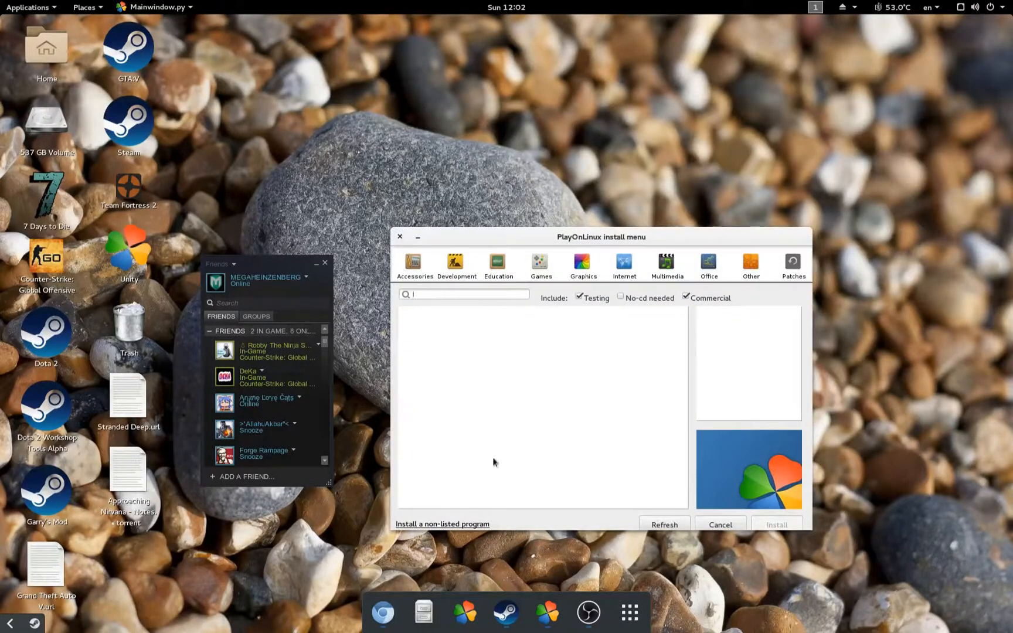
{"action": "left_click", "coordinate": [430, 524]}
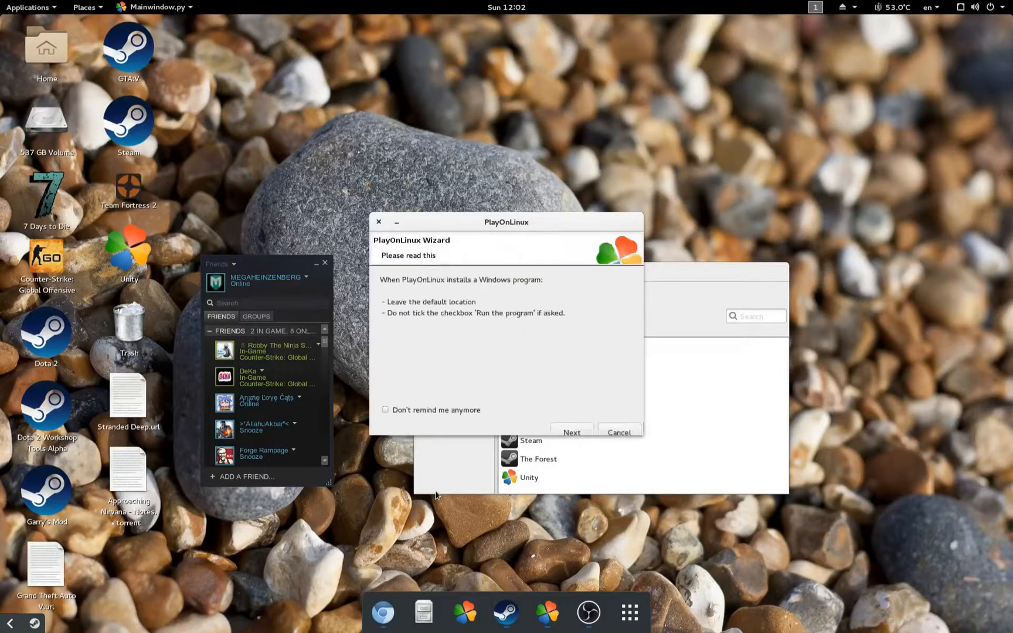
{"action": "left_click", "coordinate": [384, 409]}
{"action": "left_click", "coordinate": [572, 433]}
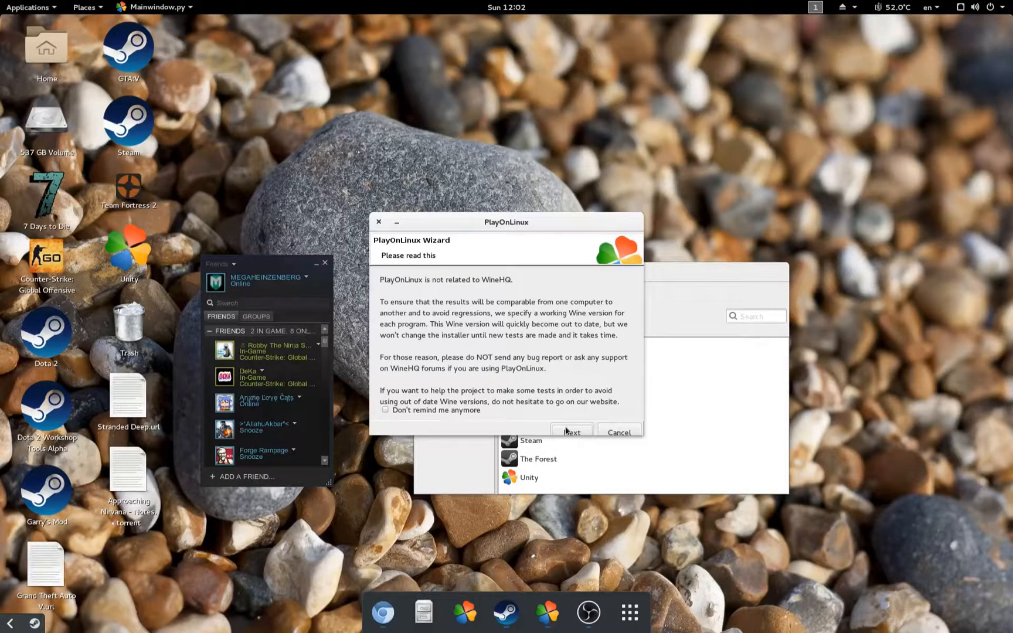
{"action": "left_click", "coordinate": [462, 410]}
{"action": "left_click", "coordinate": [572, 432]}
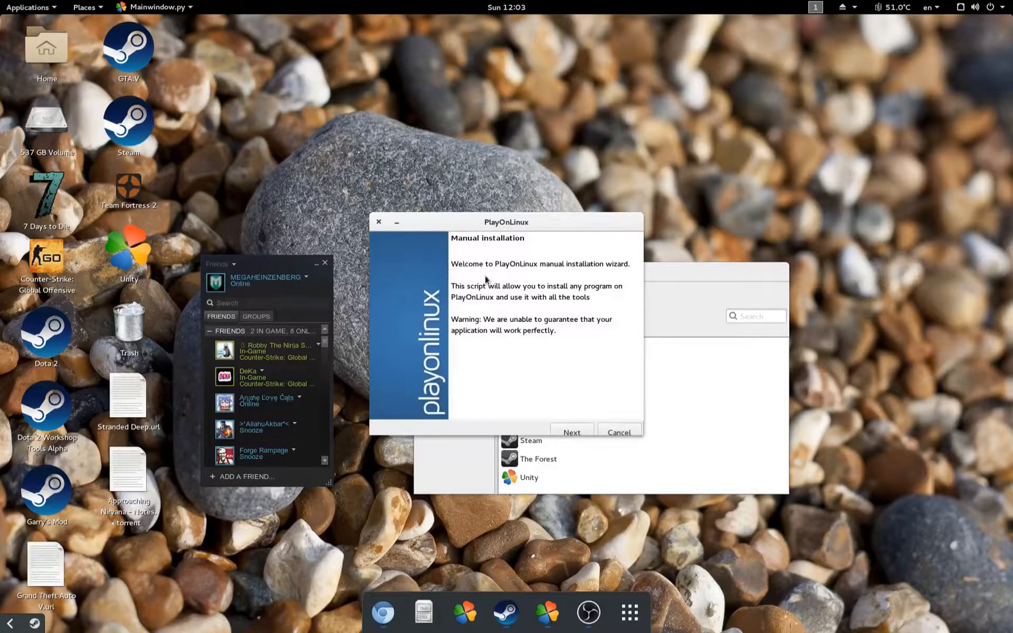
{"action": "left_click", "coordinate": [568, 432]}
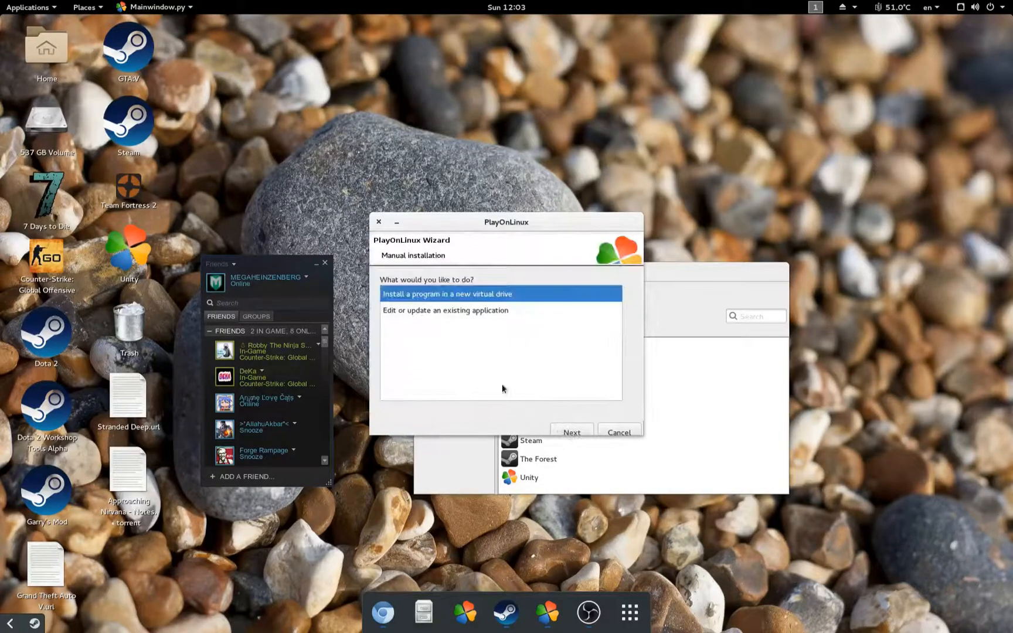
Step: Choose to edit an existing application, targeting the unity3dTutorial virtual drive
{"action": "left_click", "coordinate": [412, 312]}
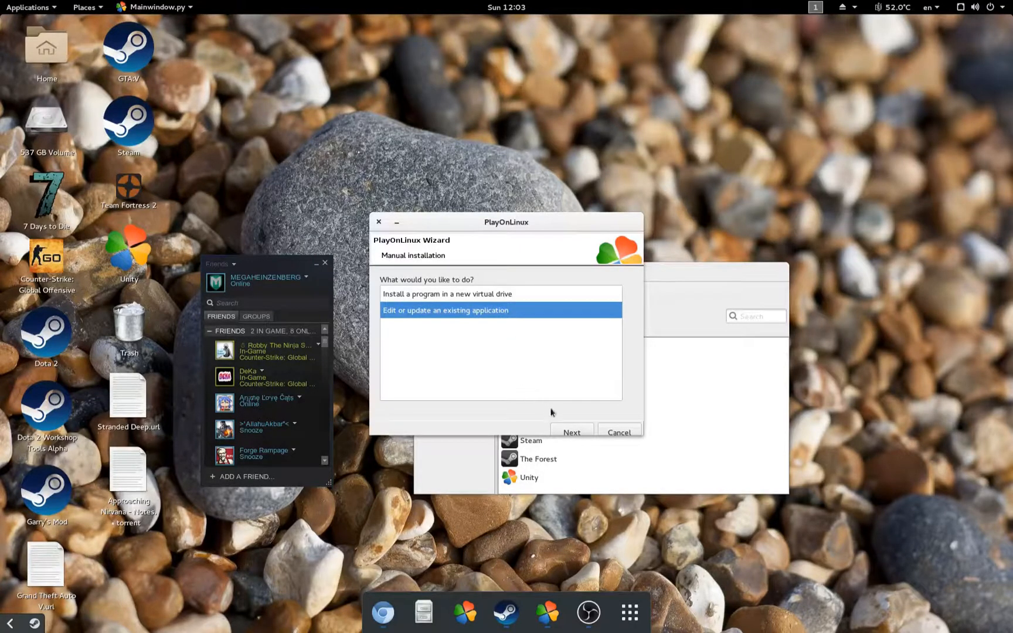
{"action": "left_click", "coordinate": [573, 433]}
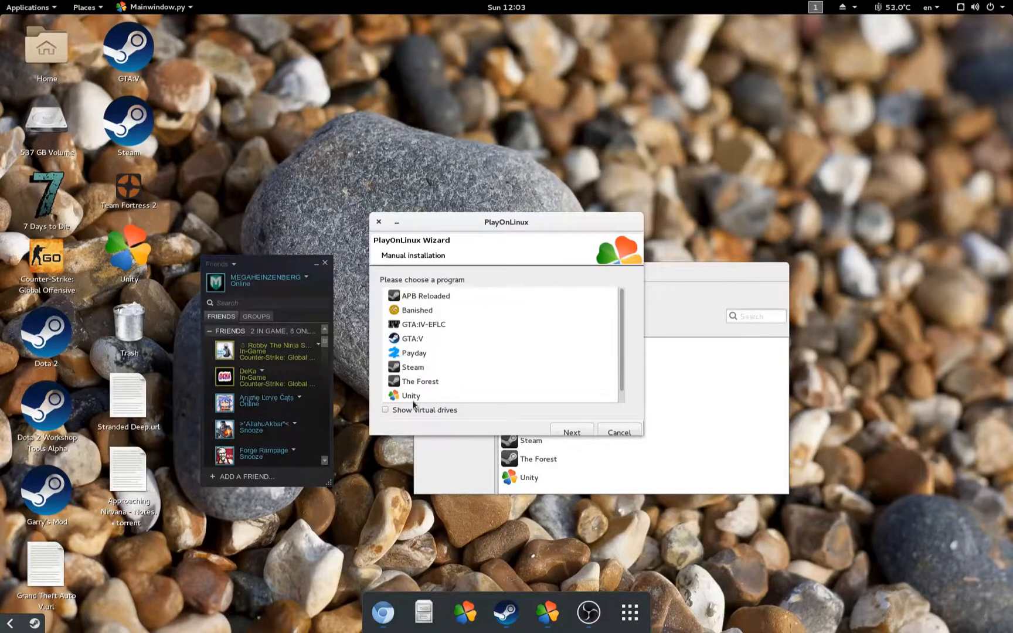
{"action": "left_click", "coordinate": [385, 410]}
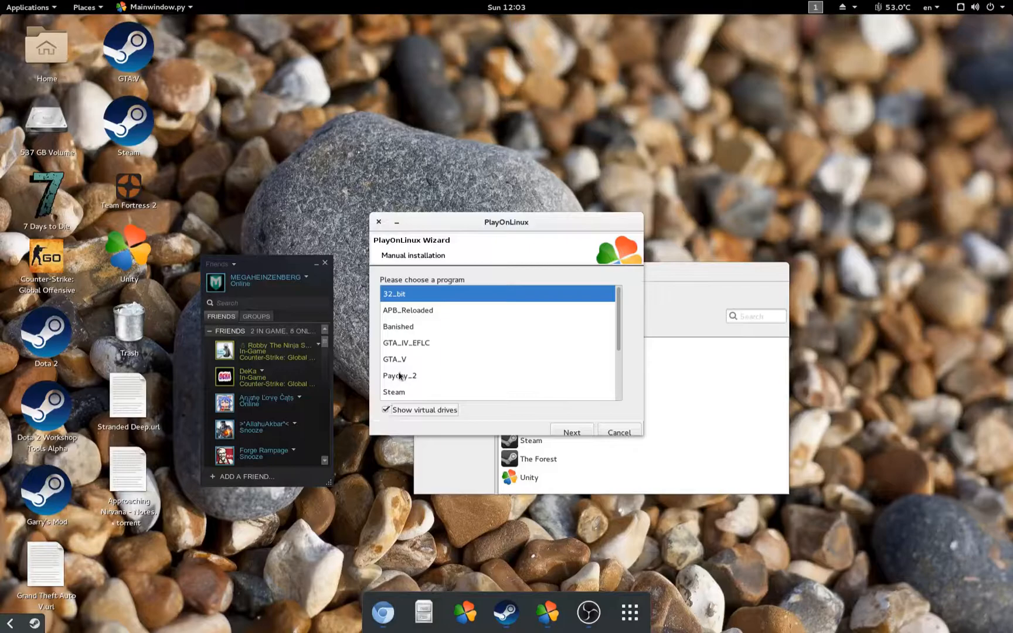
{"action": "scroll", "coordinate": [399, 376], "scroll_direction": "down", "scroll_amount": 3}
{"action": "left_click", "coordinate": [403, 394]}
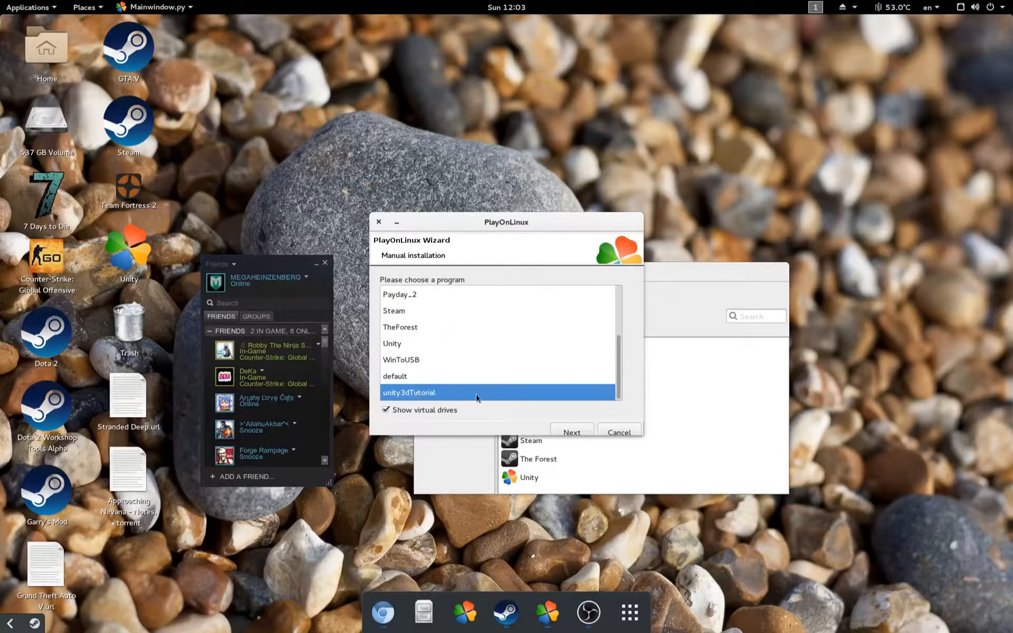
{"action": "left_click", "coordinate": [563, 426]}
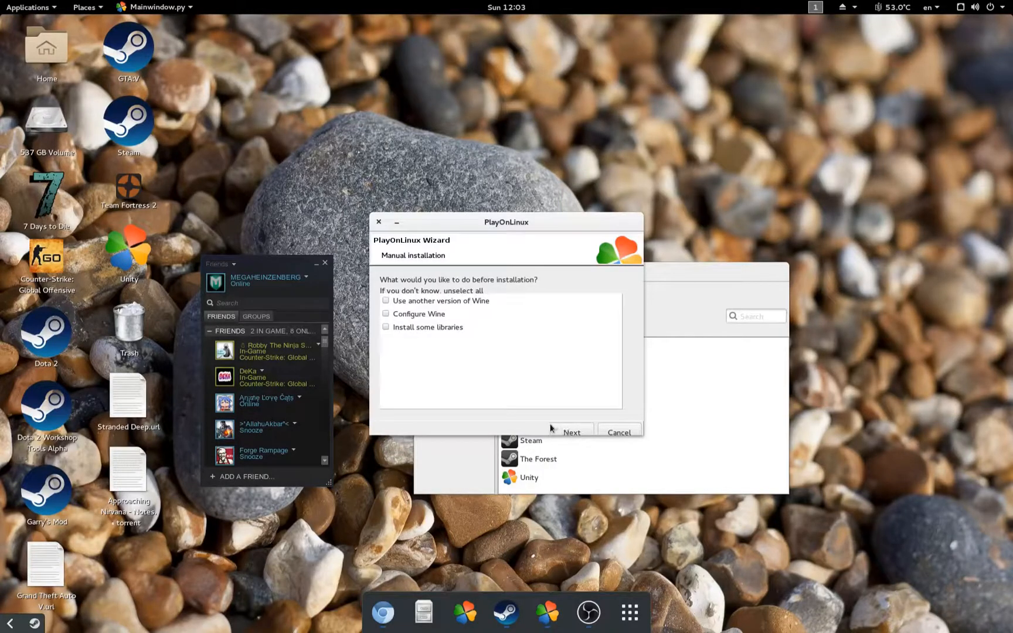
Step: Tick Install some libraries and Configure Wine, then choose a 64-bit Windows installation
{"action": "left_click", "coordinate": [413, 328]}
{"action": "left_click", "coordinate": [409, 316]}
{"action": "left_click", "coordinate": [577, 429]}
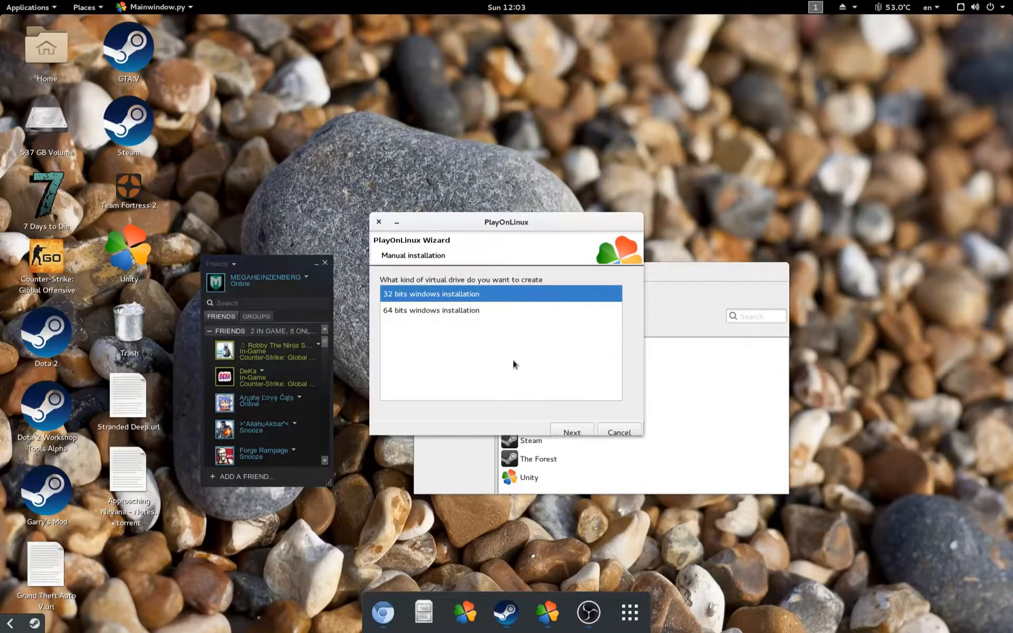
{"action": "left_click", "coordinate": [467, 312]}
{"action": "left_click", "coordinate": [575, 427]}
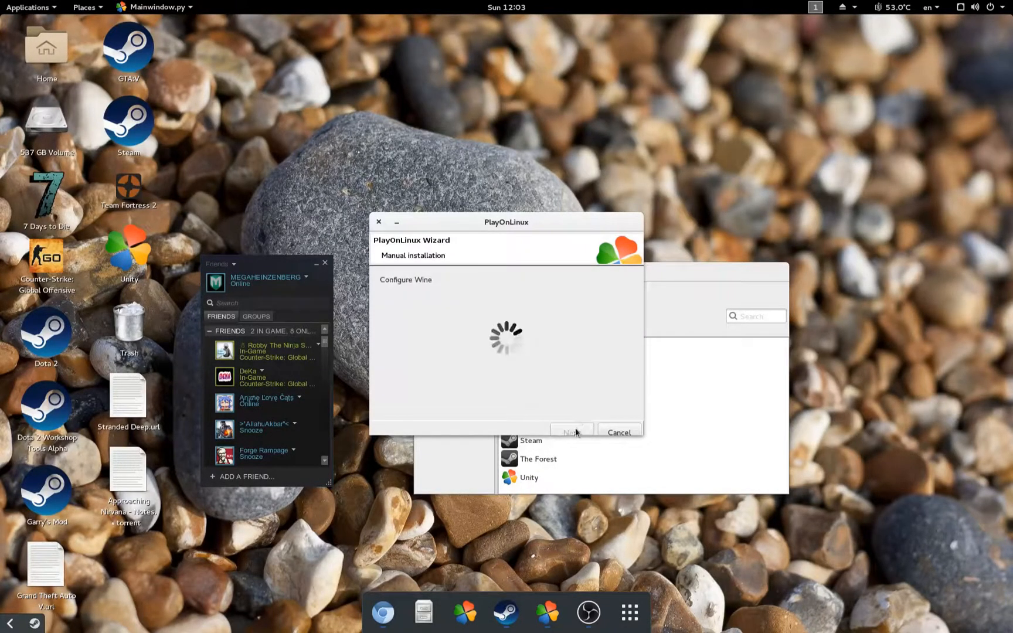
Step: Set Wine's Windows version to Windows 7 and apply the settings
{"action": "left_click", "coordinate": [136, 231]}
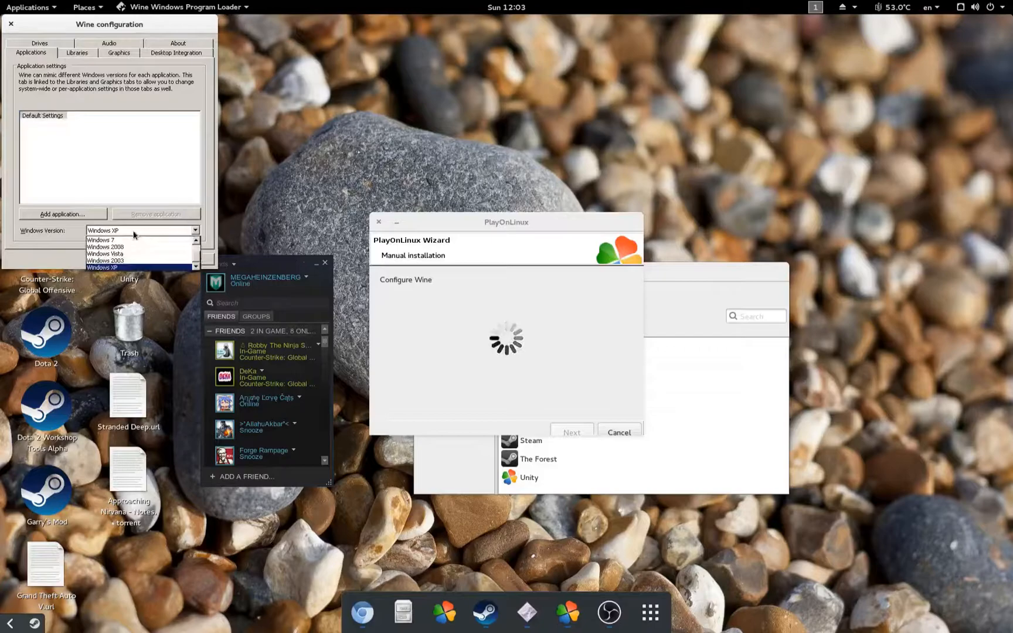
{"action": "left_click", "coordinate": [128, 240]}
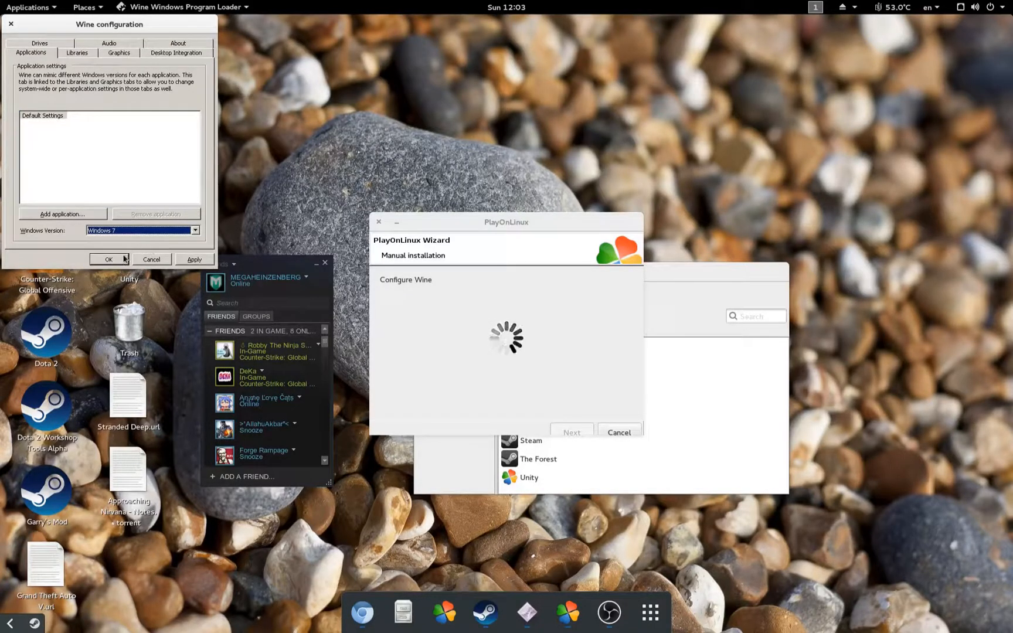
{"action": "left_click", "coordinate": [116, 260]}
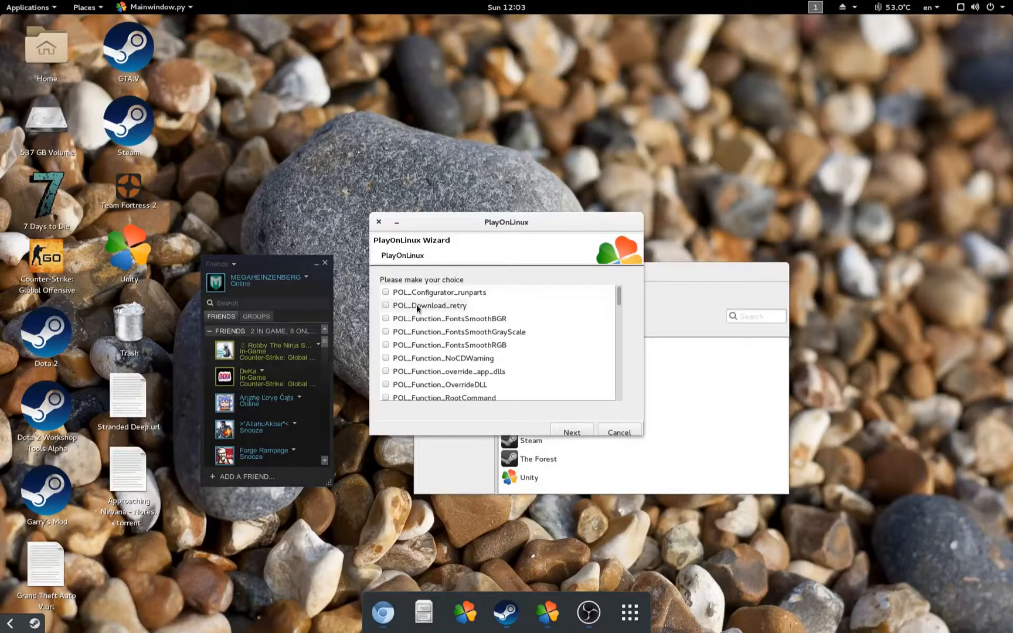
Step: In the library list, tick POL_Install_vcrun2008, POL_Install_vcrun2010 and POL_Install_vcrun2012
{"action": "scroll", "coordinate": [414, 302], "scroll_direction": "down", "scroll_amount": 2}
{"action": "scroll", "coordinate": [414, 302], "scroll_direction": "up", "scroll_amount": 2}
{"action": "scroll", "coordinate": [413, 302], "scroll_direction": "down", "scroll_amount": 4}
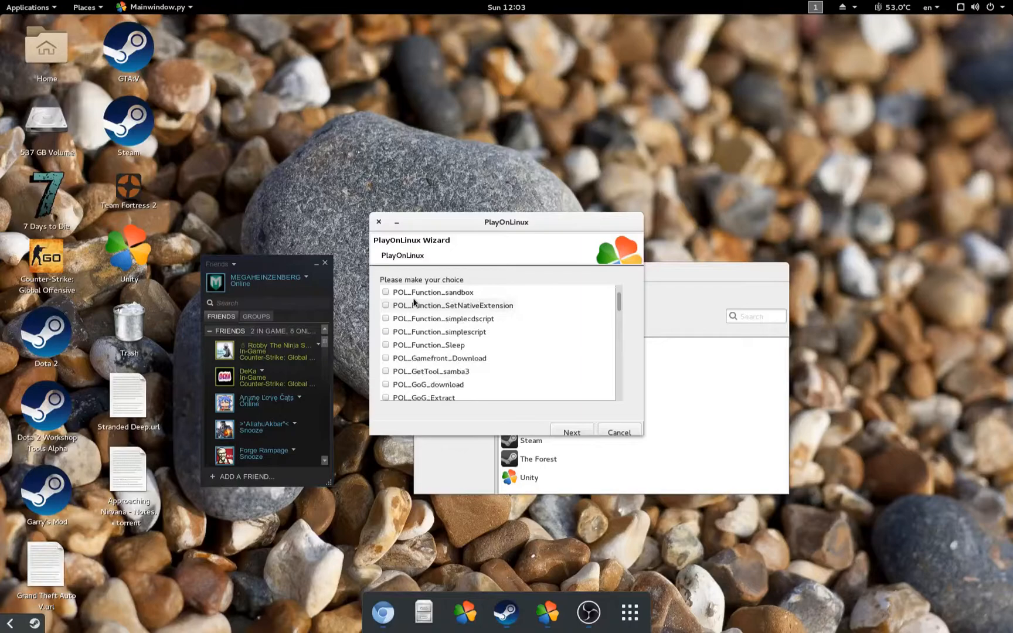
{"action": "scroll", "coordinate": [458, 342], "scroll_direction": "down", "scroll_amount": 1}
{"action": "scroll", "coordinate": [467, 342], "scroll_direction": "down", "scroll_amount": 2}
{"action": "scroll", "coordinate": [468, 343], "scroll_direction": "down", "scroll_amount": 6}
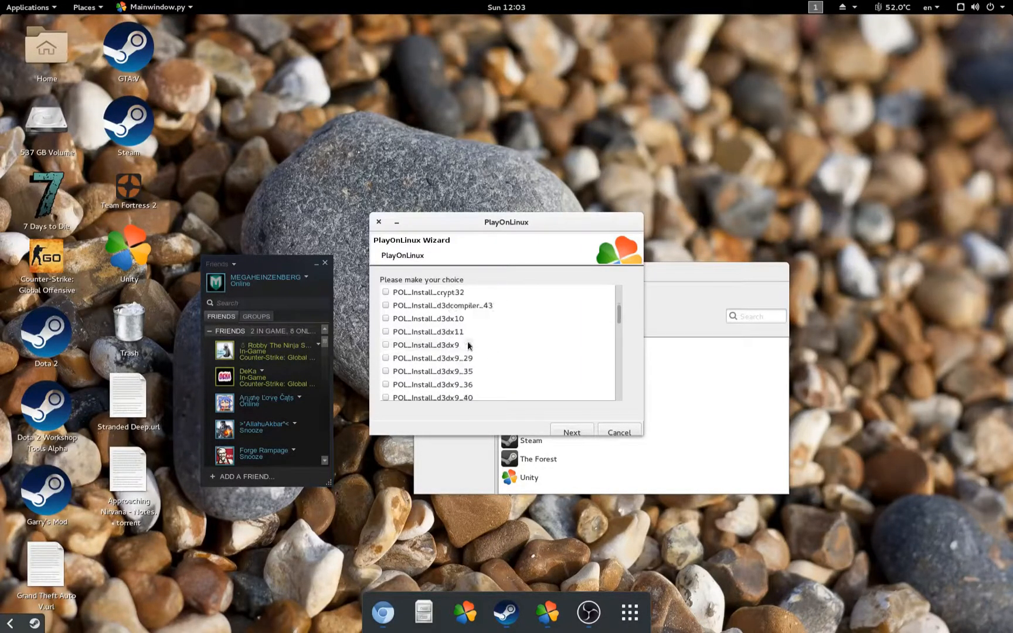
{"action": "scroll", "coordinate": [503, 351], "scroll_direction": "down", "scroll_amount": 3}
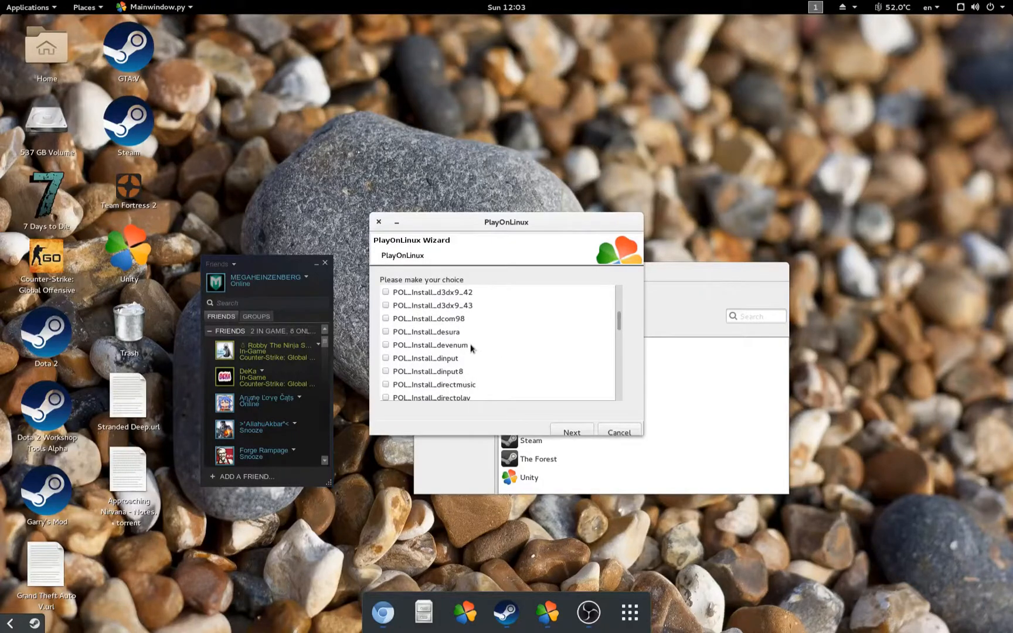
{"action": "scroll", "coordinate": [479, 347], "scroll_direction": "down", "scroll_amount": 3}
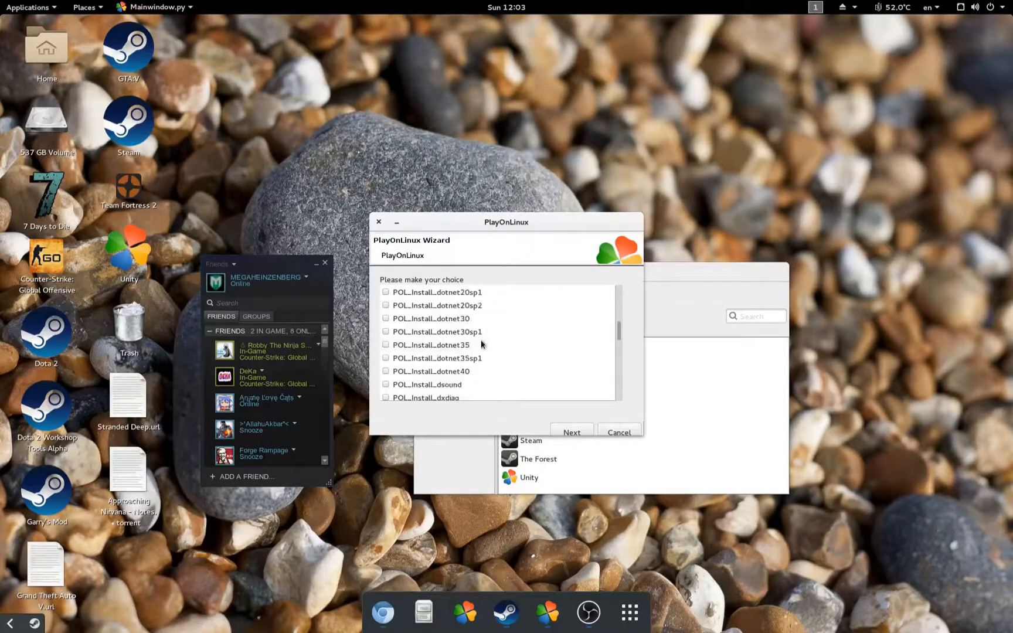
{"action": "scroll", "coordinate": [460, 364], "scroll_direction": "down", "scroll_amount": 3}
{"action": "scroll", "coordinate": [466, 359], "scroll_direction": "down", "scroll_amount": 10}
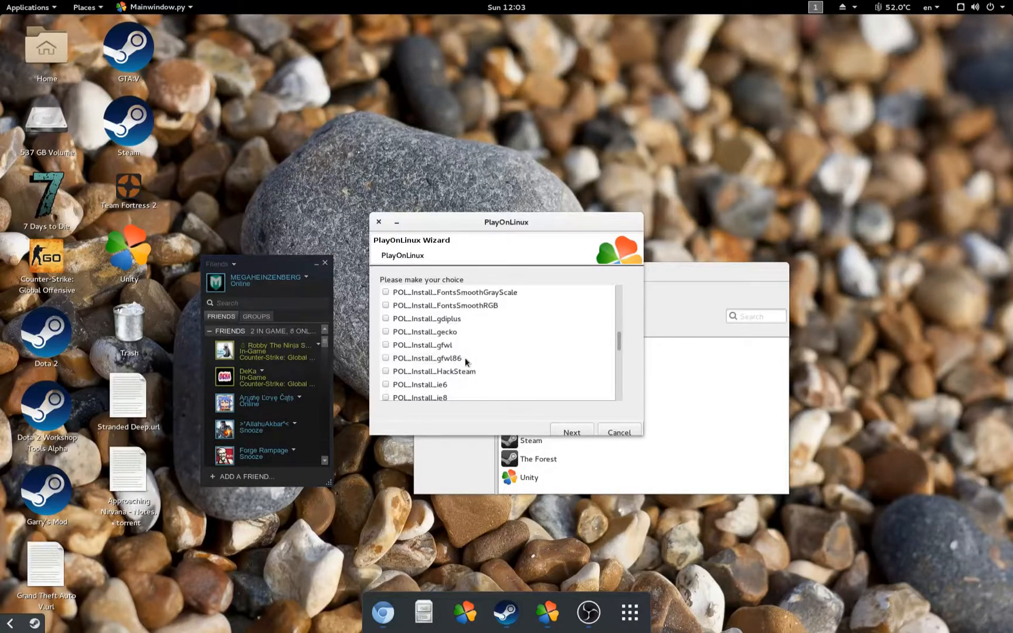
{"action": "scroll", "coordinate": [466, 354], "scroll_direction": "down", "scroll_amount": 6}
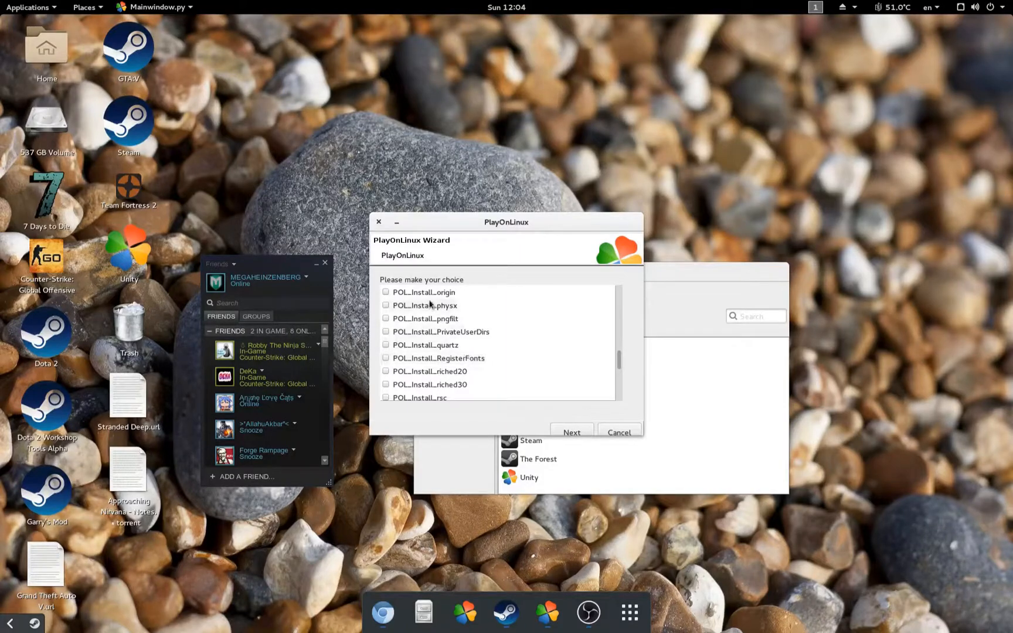
{"action": "scroll", "coordinate": [421, 318], "scroll_direction": "down", "scroll_amount": 2}
{"action": "scroll", "coordinate": [420, 318], "scroll_direction": "down", "scroll_amount": 2}
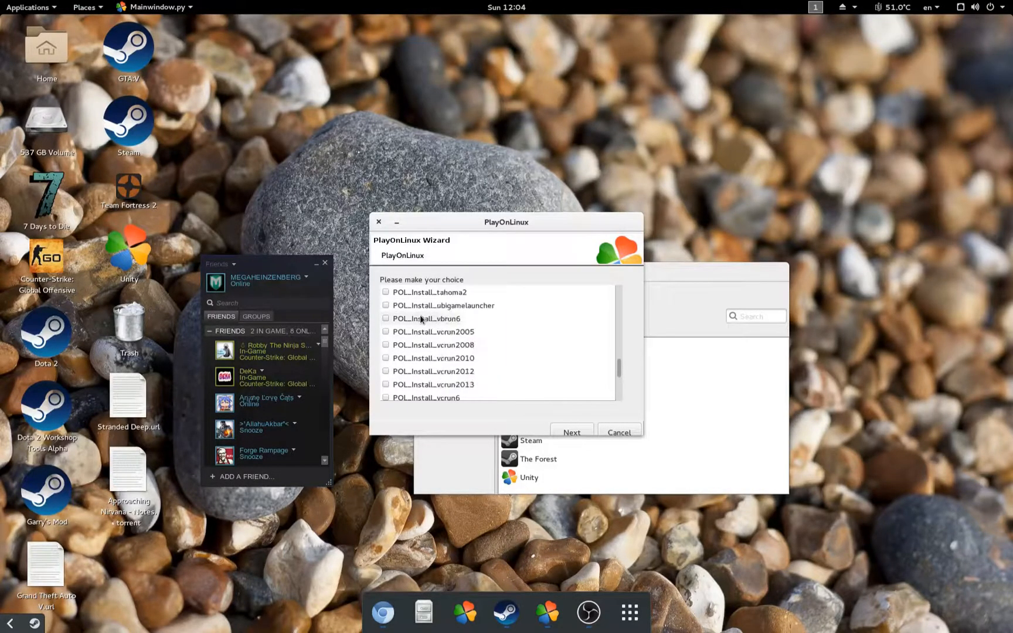
{"action": "left_click", "coordinate": [451, 356]}
{"action": "left_click", "coordinate": [452, 347]}
{"action": "left_click", "coordinate": [459, 371]}
{"action": "scroll", "coordinate": [420, 332], "scroll_direction": "down", "scroll_amount": 2}
{"action": "scroll", "coordinate": [420, 332], "scroll_direction": "up", "scroll_amount": 2}
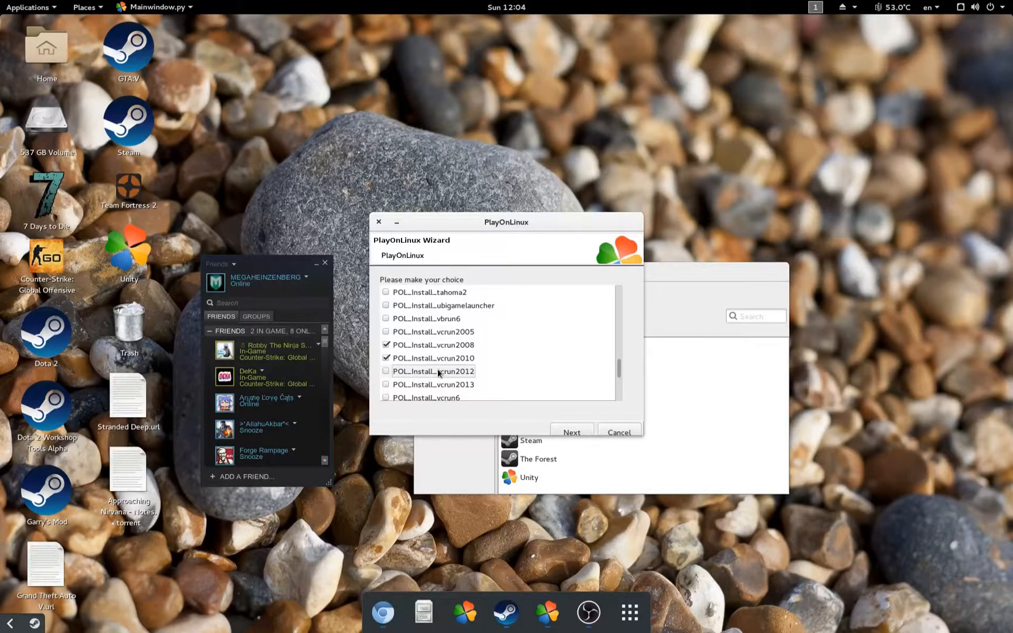
{"action": "scroll", "coordinate": [454, 358], "scroll_direction": "down", "scroll_amount": 2}
{"action": "scroll", "coordinate": [483, 348], "scroll_direction": "down", "scroll_amount": 2}
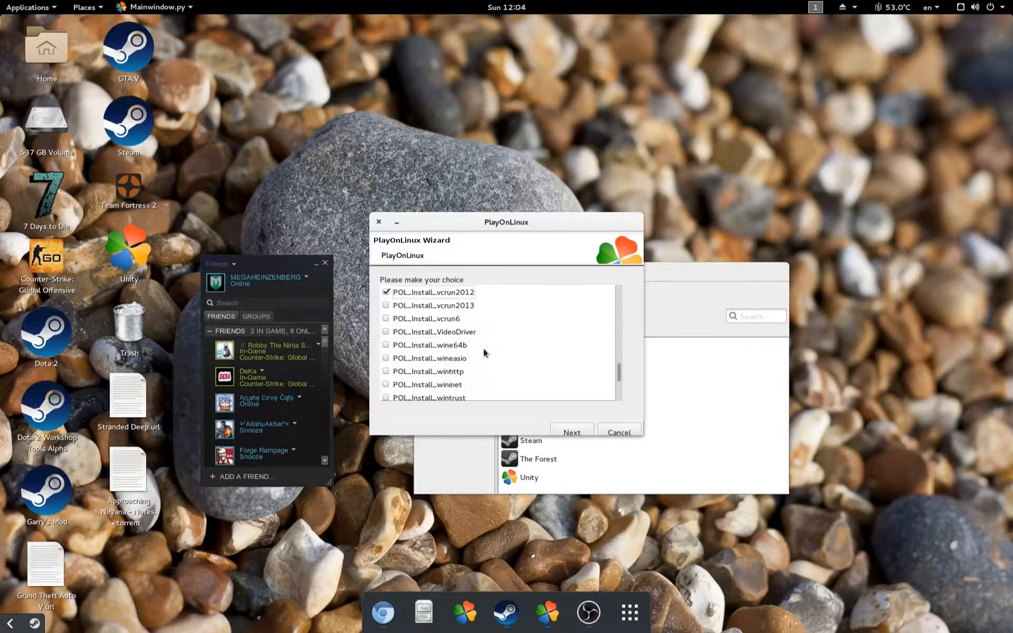
{"action": "scroll", "coordinate": [483, 348], "scroll_direction": "down", "scroll_amount": 2}
{"action": "scroll", "coordinate": [483, 352], "scroll_direction": "down", "scroll_amount": 4}
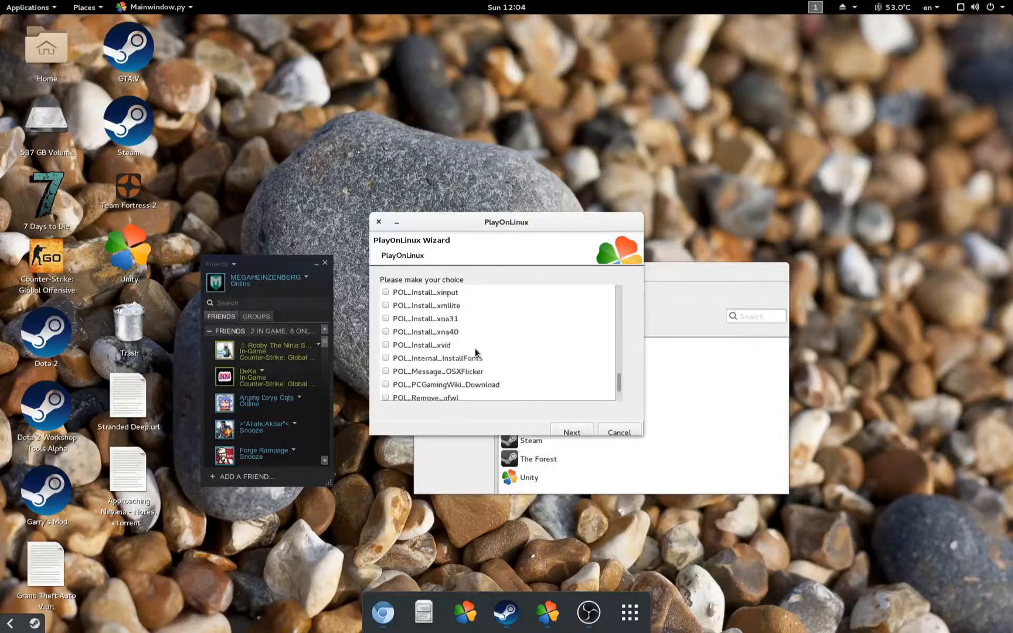
{"action": "scroll", "coordinate": [474, 350], "scroll_direction": "down", "scroll_amount": 4}
{"action": "scroll", "coordinate": [473, 345], "scroll_direction": "up", "scroll_amount": 10}
{"action": "scroll", "coordinate": [473, 346], "scroll_direction": "up", "scroll_amount": 15}
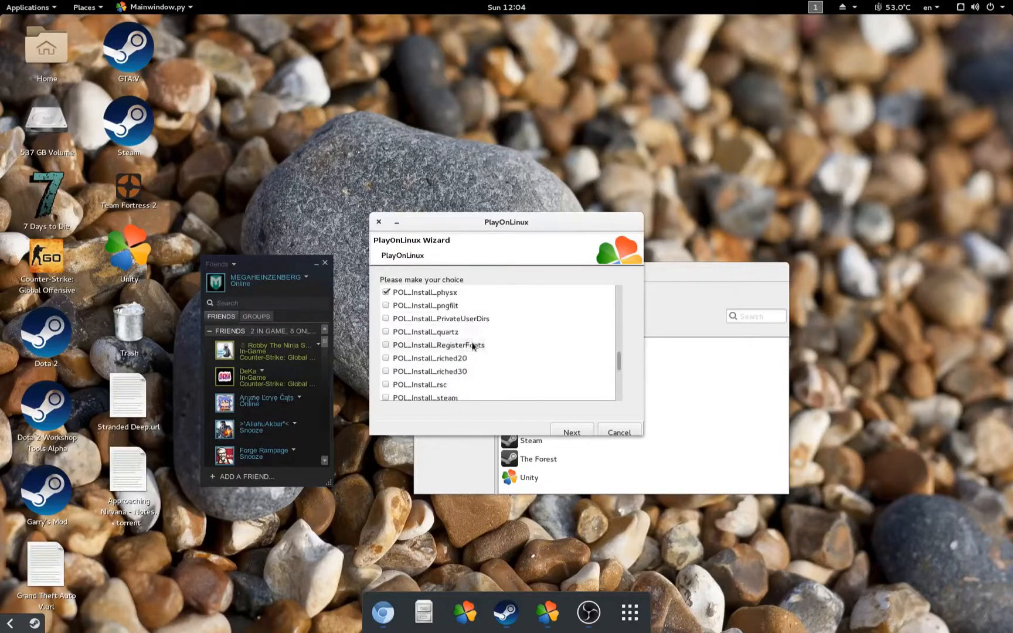
{"action": "scroll", "coordinate": [472, 346], "scroll_direction": "up", "scroll_amount": 3}
{"action": "scroll", "coordinate": [472, 346], "scroll_direction": "down", "scroll_amount": 3}
{"action": "scroll", "coordinate": [472, 346], "scroll_direction": "up", "scroll_amount": 6}
{"action": "scroll", "coordinate": [472, 346], "scroll_direction": "down", "scroll_amount": 8}
{"action": "scroll", "coordinate": [472, 343], "scroll_direction": "down", "scroll_amount": 12}
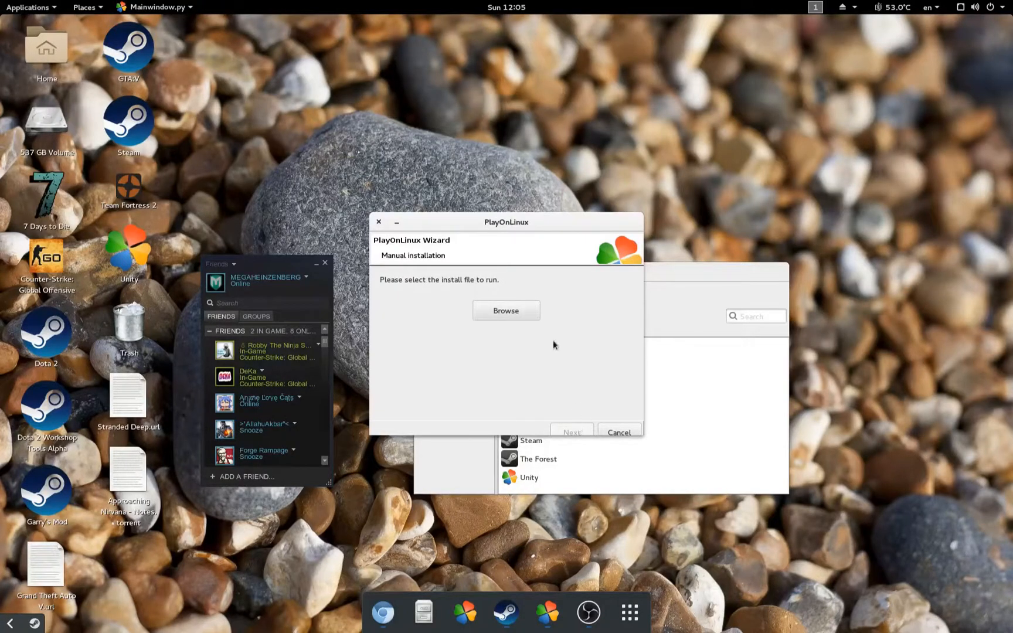
Step: Select UnityDownloadAssistant (2).exe from Downloads as the install file and continue the wizard
{"action": "left_click", "coordinate": [494, 312]}
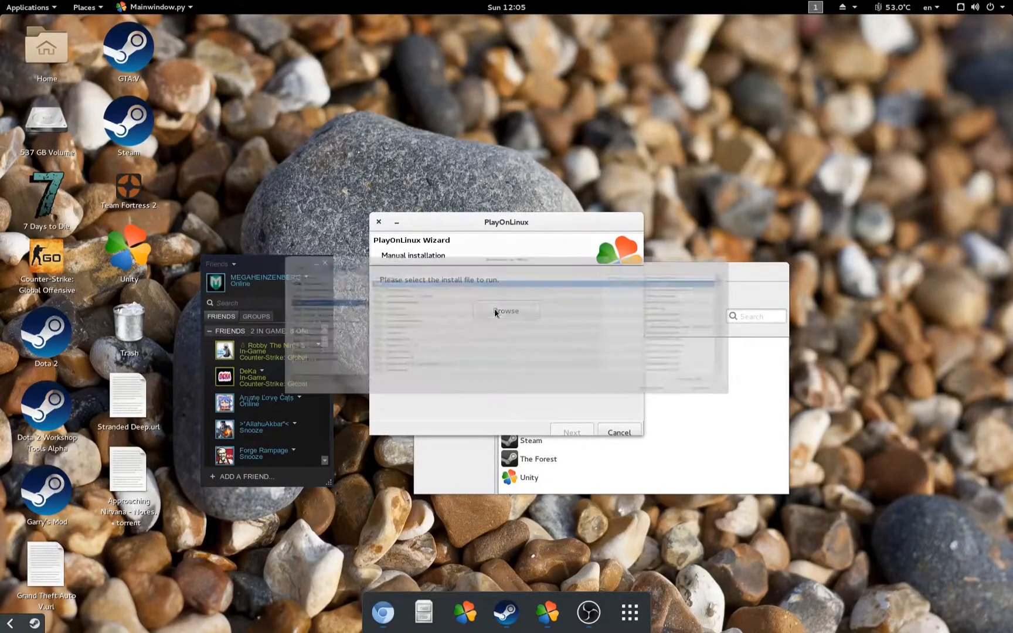
{"action": "left_click", "coordinate": [337, 393]}
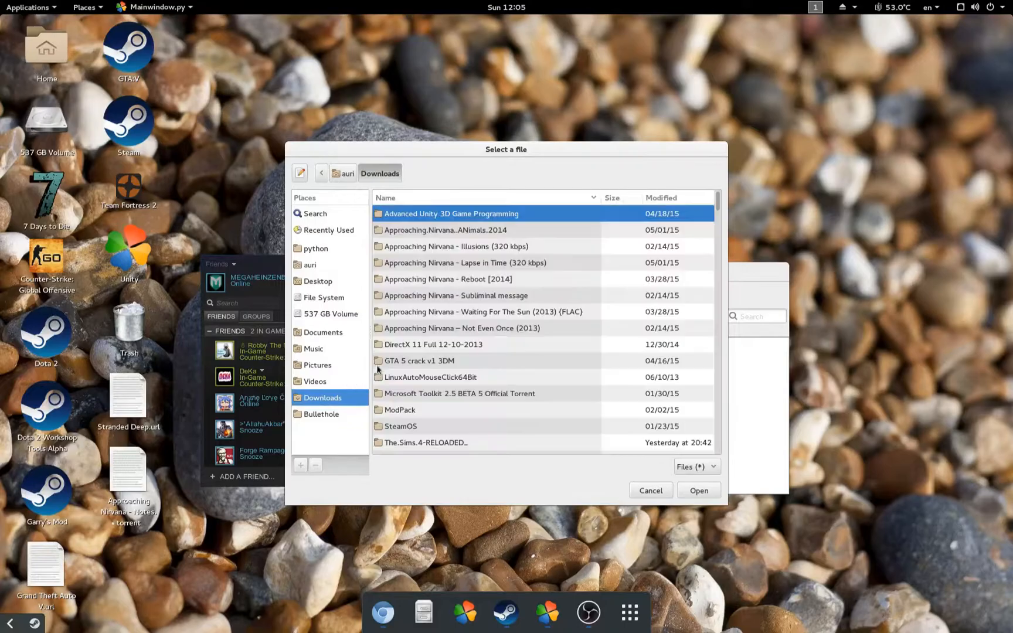
{"action": "scroll", "coordinate": [440, 350], "scroll_direction": "down", "scroll_amount": 5}
{"action": "scroll", "coordinate": [440, 351], "scroll_direction": "down", "scroll_amount": 20}
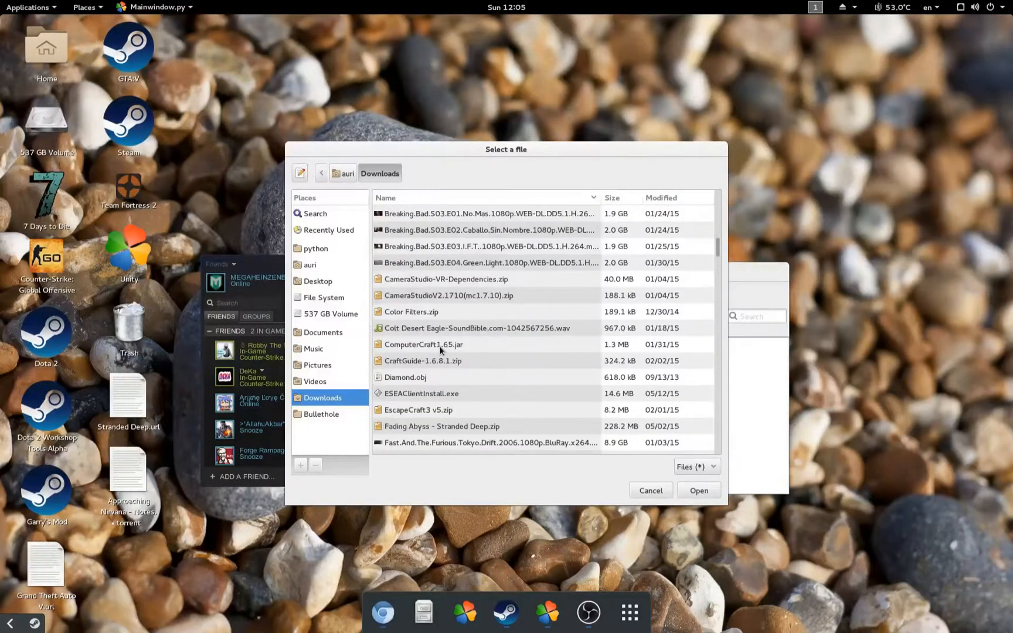
{"action": "scroll", "coordinate": [440, 333], "scroll_direction": "down", "scroll_amount": 20}
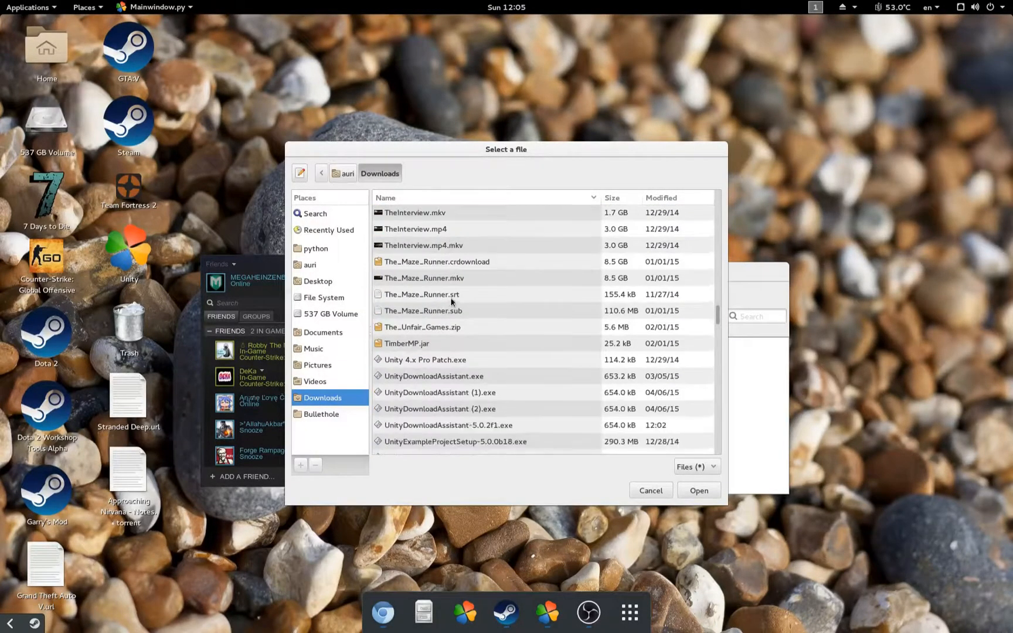
{"action": "left_click", "coordinate": [463, 316]}
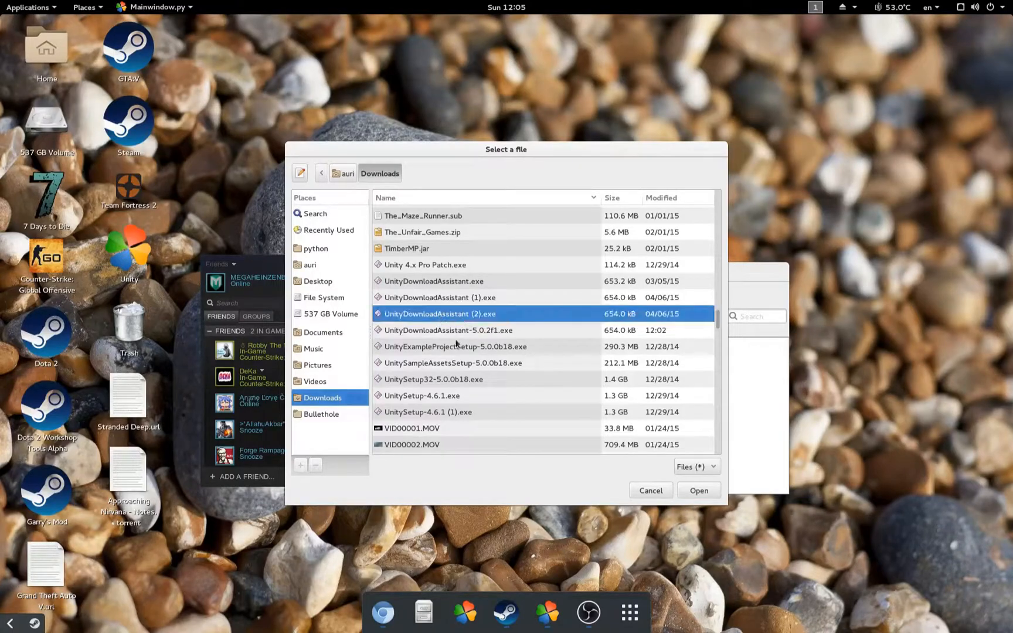
{"action": "left_click", "coordinate": [700, 491]}
{"action": "left_click", "coordinate": [571, 428]}
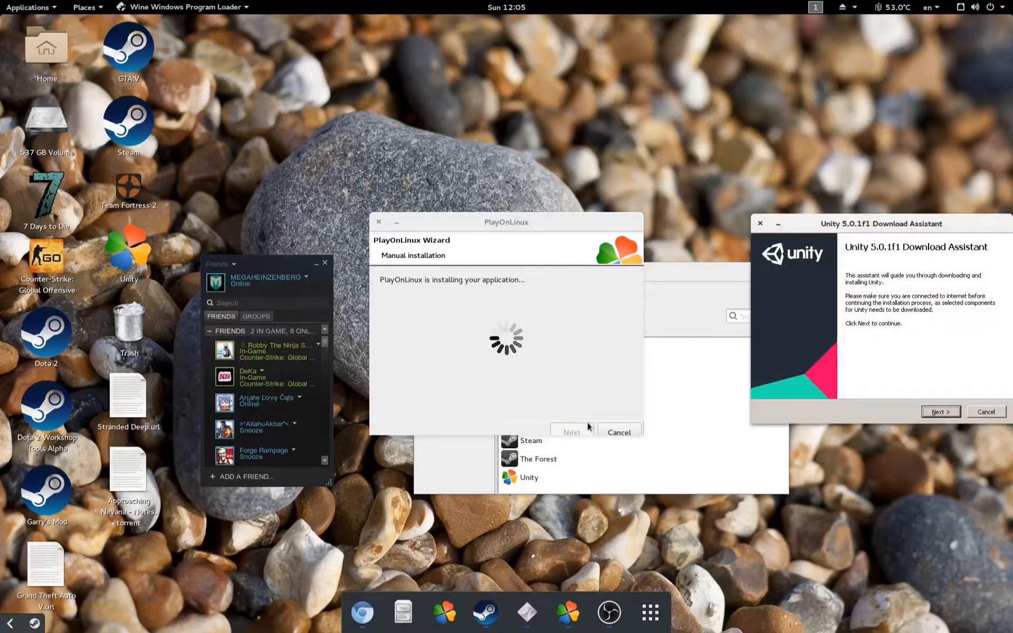
Step: Centre the Unity Download Assistant and accept its licence agreement
{"action": "left_click_drag", "start_coordinate": [879, 221], "coordinate": [509, 232]}
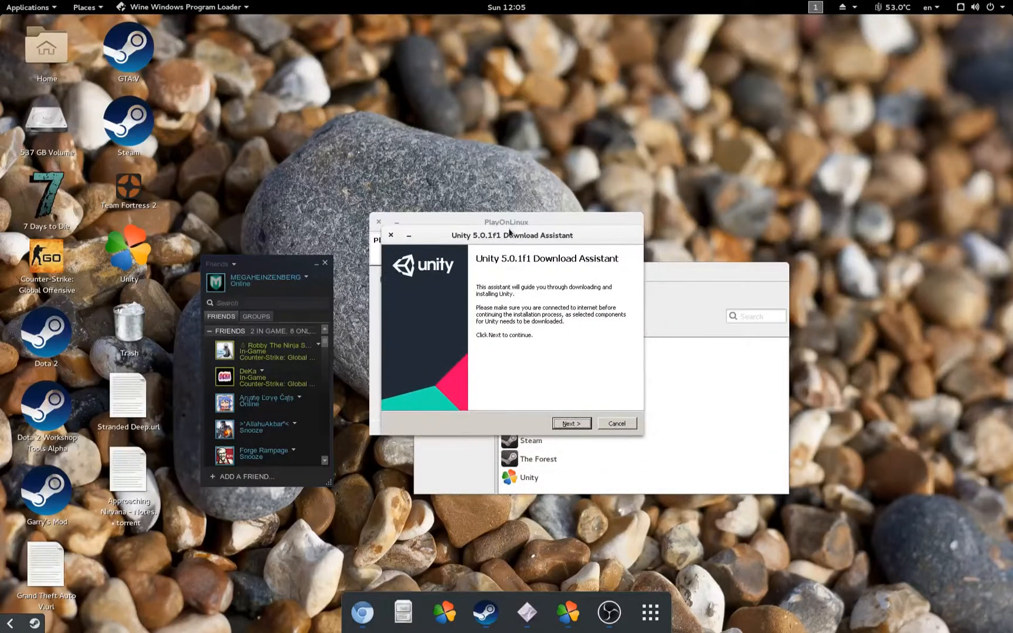
{"action": "left_click", "coordinate": [578, 424]}
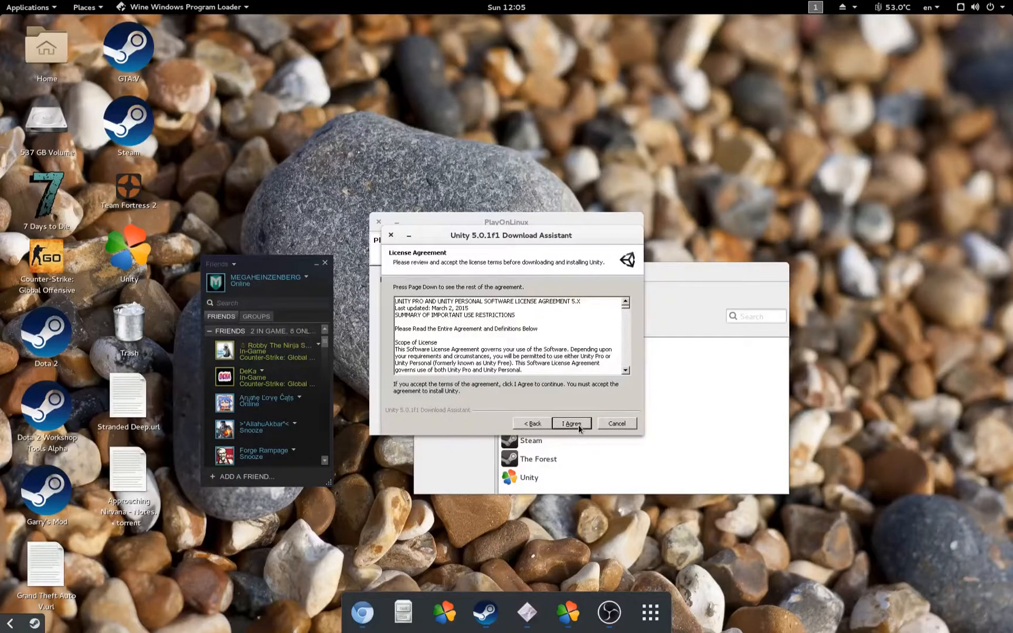
{"action": "left_click", "coordinate": [577, 424]}
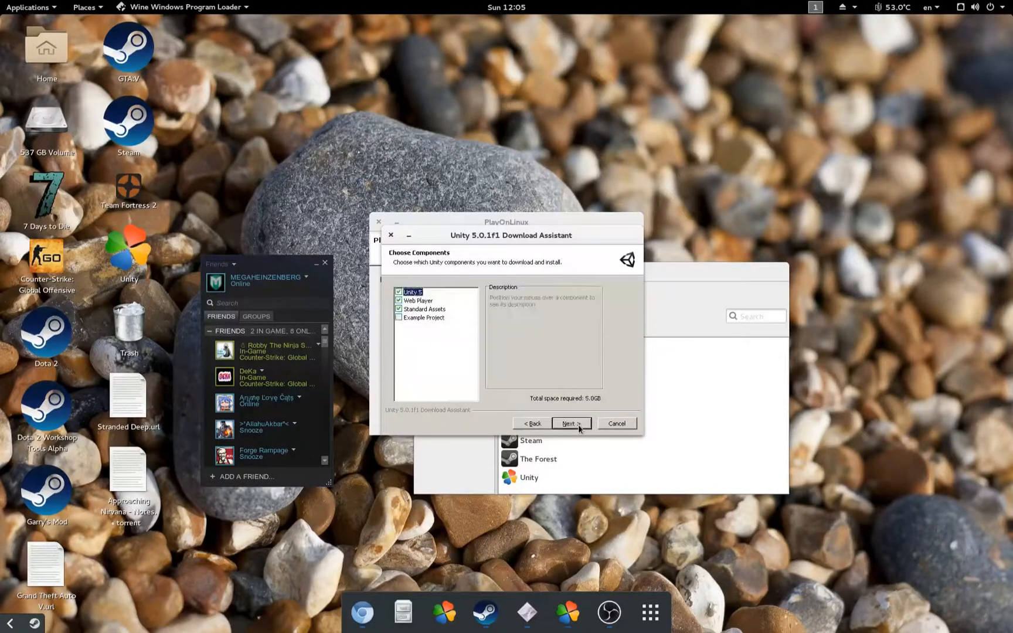
Step: Keep Unity 5 and Standard Assets selected, uncheck Web Player, and continue to the locations page
{"action": "left_click", "coordinate": [399, 310]}
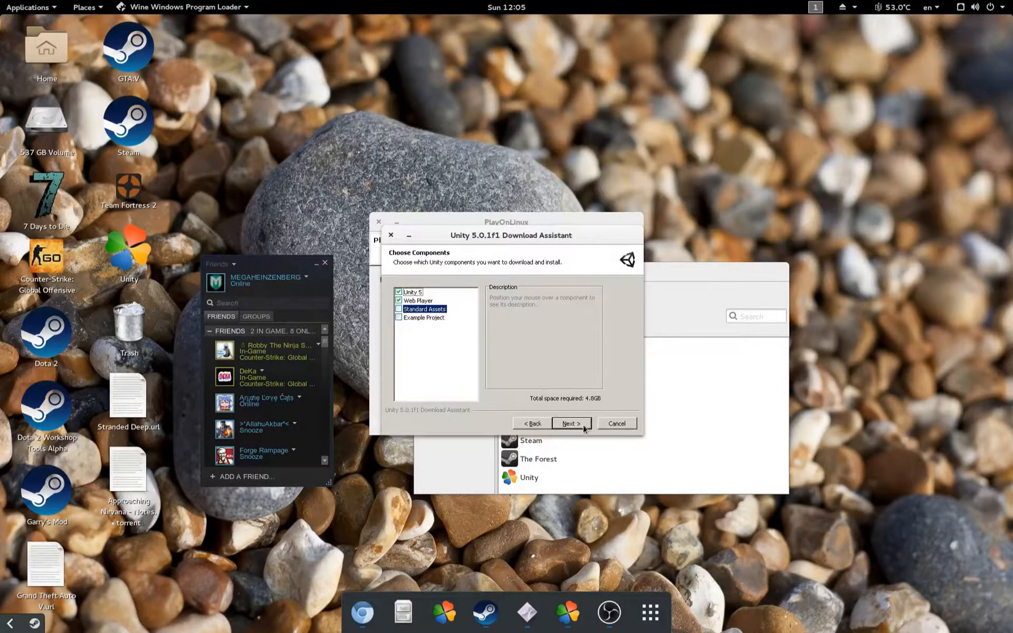
{"action": "left_click", "coordinate": [584, 424]}
{"action": "left_click", "coordinate": [535, 423]}
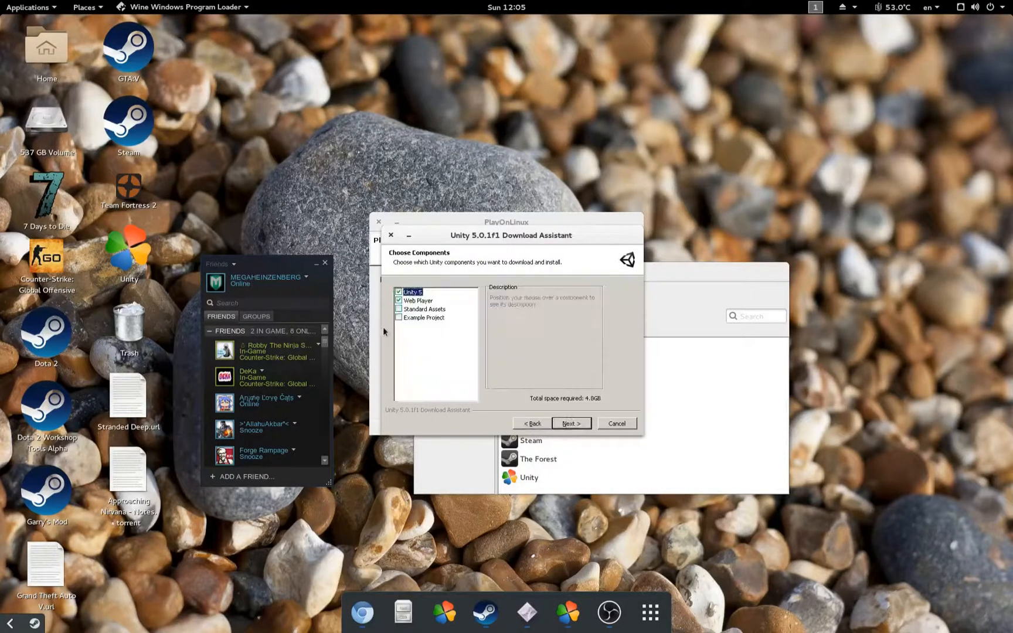
{"action": "left_click", "coordinate": [398, 300]}
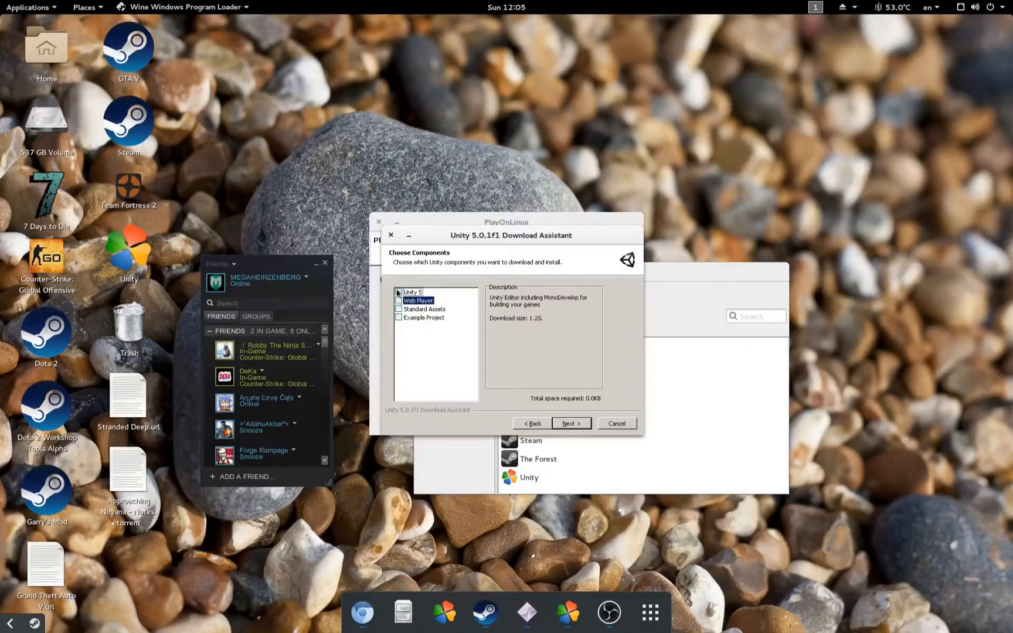
{"action": "left_click", "coordinate": [399, 292]}
{"action": "left_click", "coordinate": [399, 293]}
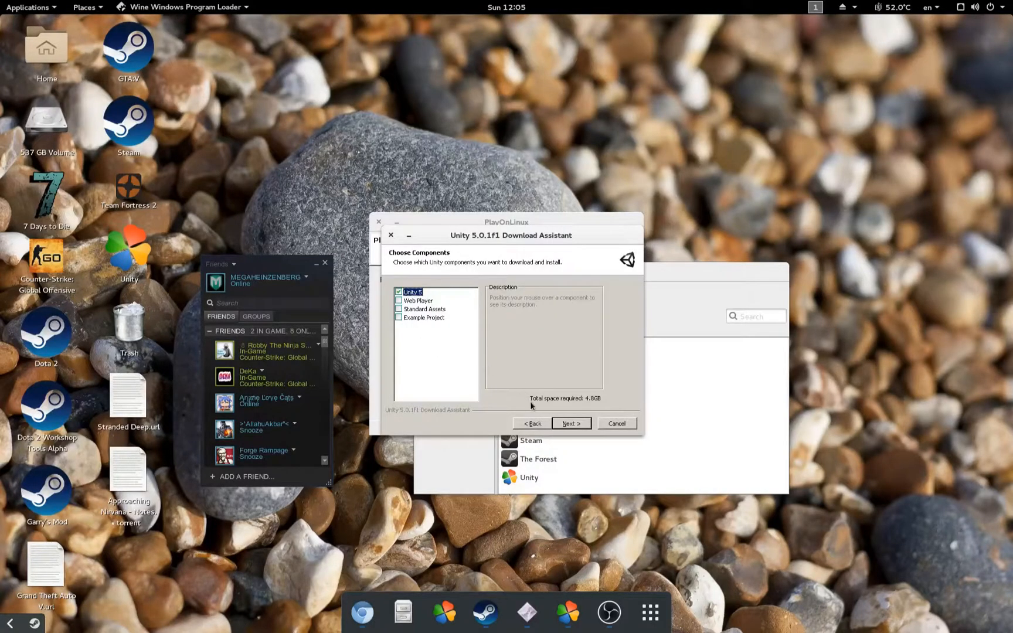
{"action": "left_click", "coordinate": [398, 309]}
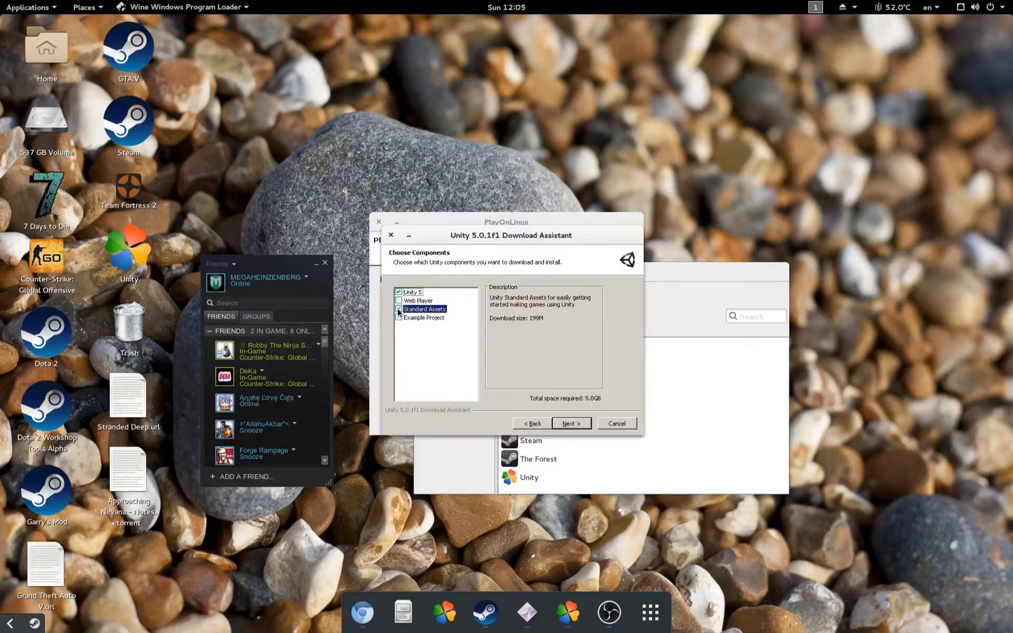
{"action": "left_click", "coordinate": [577, 424]}
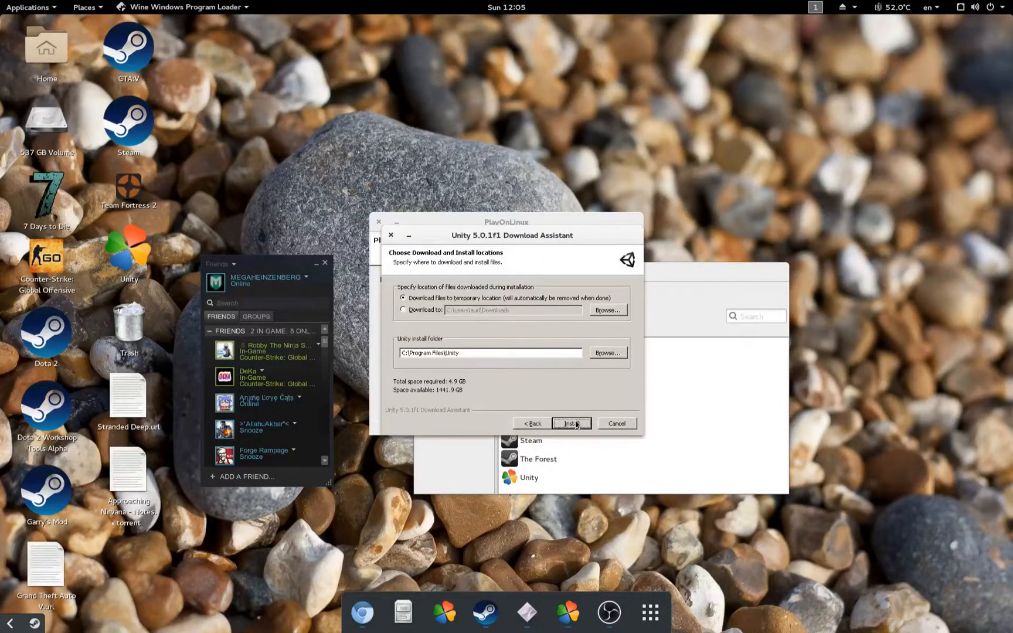
Step: Install Unity 5.0.1f1, dismissing the VC++ 2010 runtime warning and showing the installation details
{"action": "left_click", "coordinate": [563, 425]}
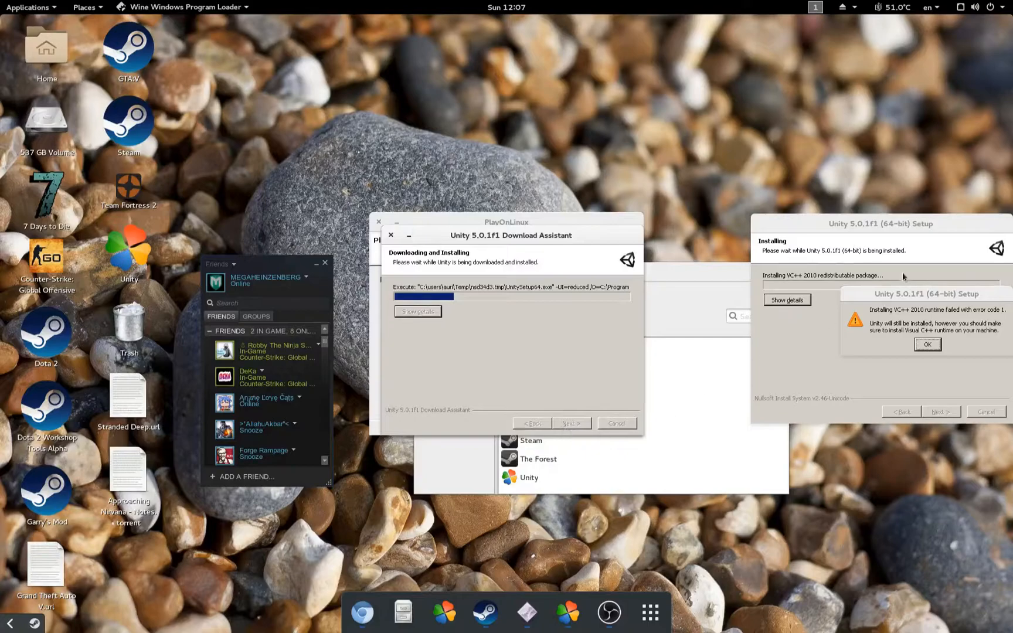
{"action": "left_click_drag", "start_coordinate": [878, 224], "coordinate": [468, 234]}
{"action": "left_click_drag", "start_coordinate": [864, 297], "coordinate": [419, 336]}
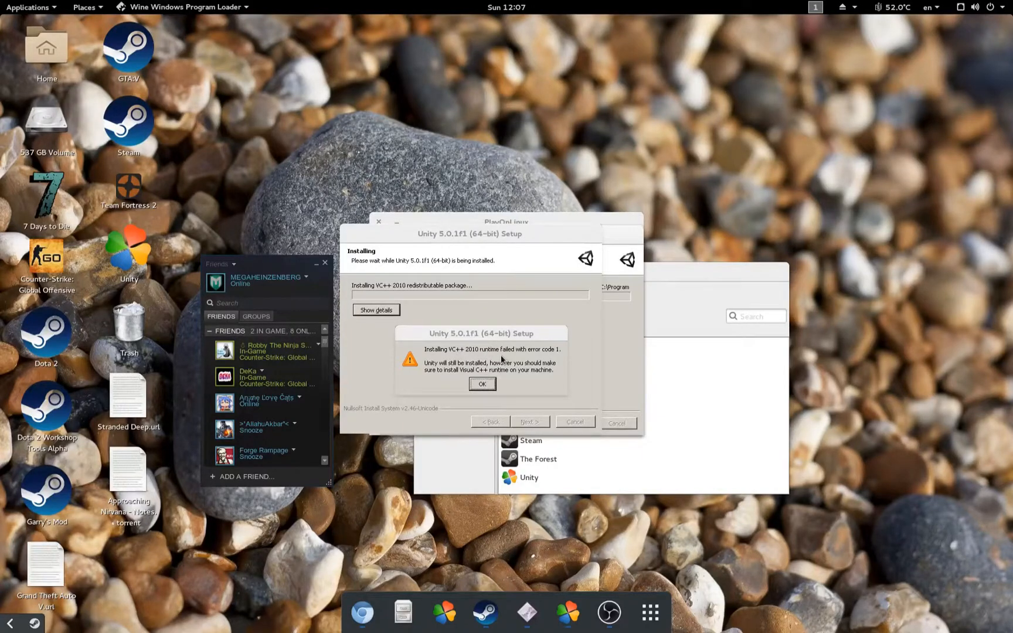
{"action": "left_click", "coordinate": [482, 384]}
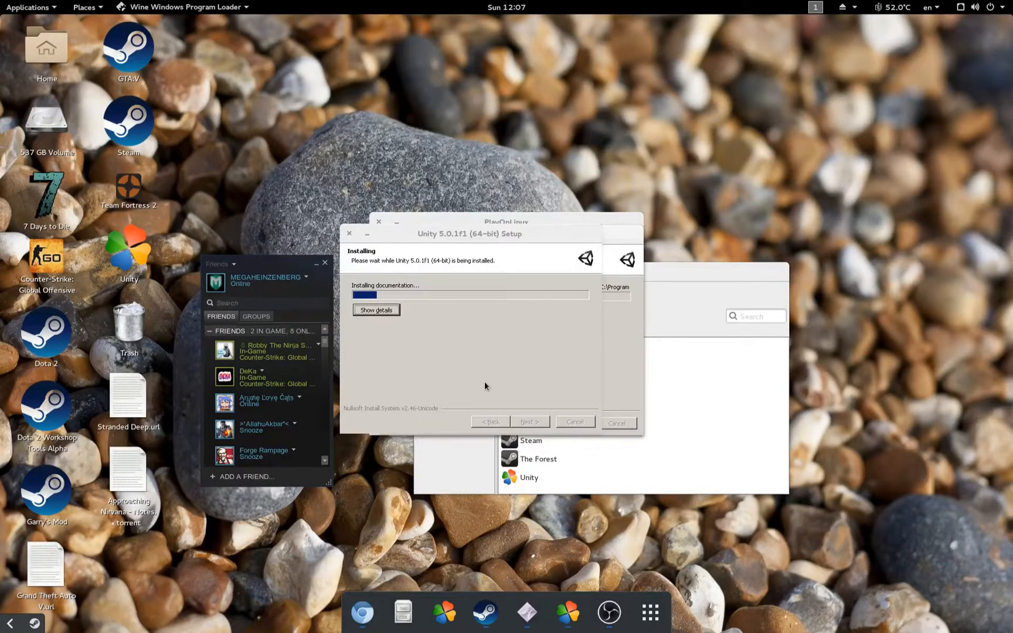
{"action": "left_click", "coordinate": [384, 313]}
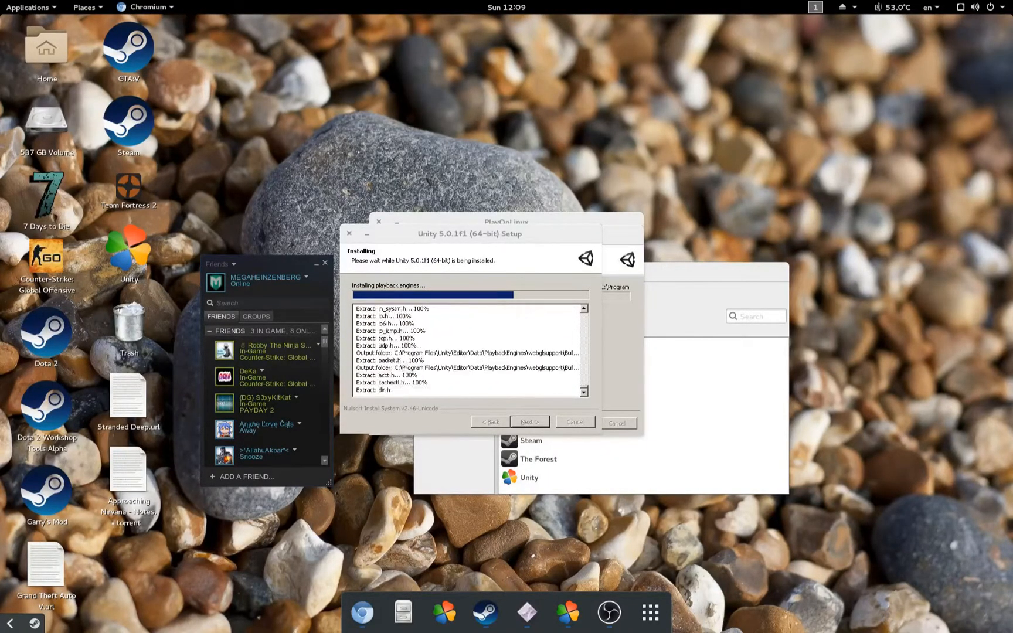
{"action": "left_click", "coordinate": [415, 367]}
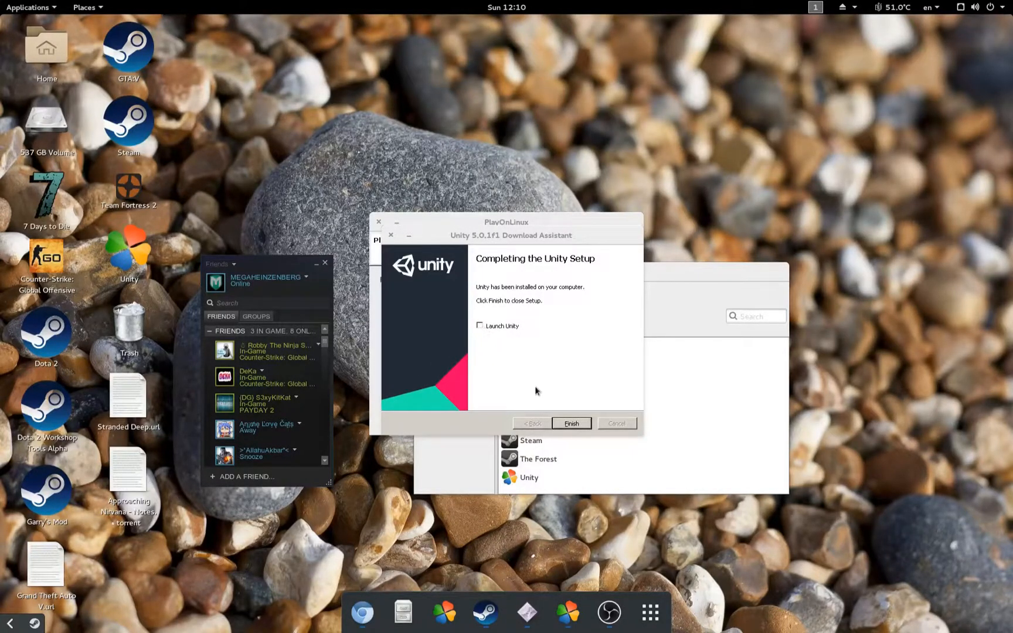
Step: Finish the Unity setup and choose Unity.exe as the PlayOnLinux shortcut target
{"action": "left_click", "coordinate": [566, 424]}
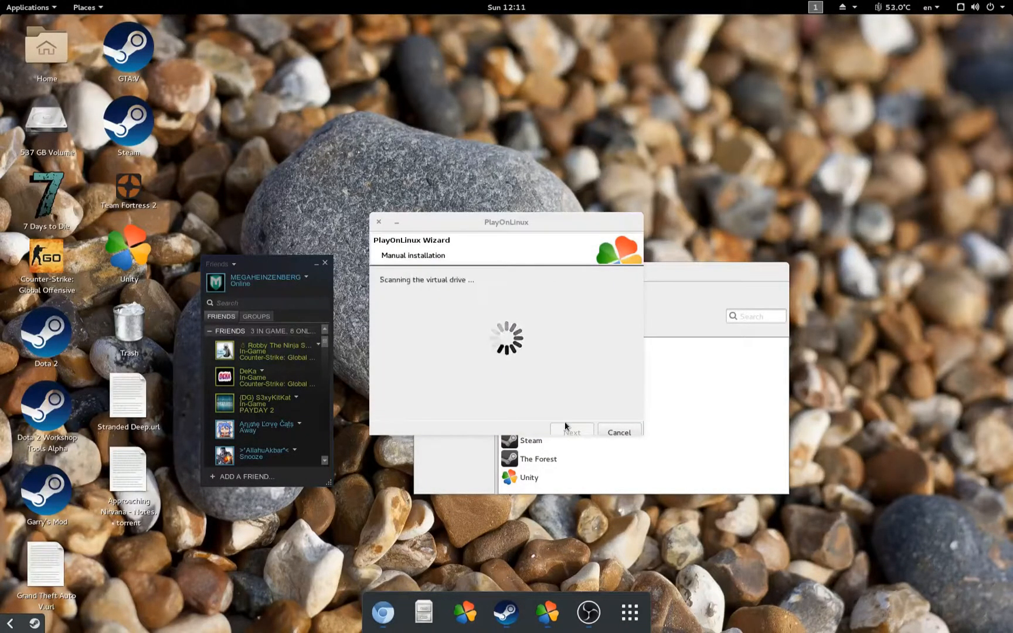
{"action": "scroll", "coordinate": [504, 359], "scroll_direction": "down", "scroll_amount": 5}
{"action": "scroll", "coordinate": [424, 324], "scroll_direction": "down", "scroll_amount": 10}
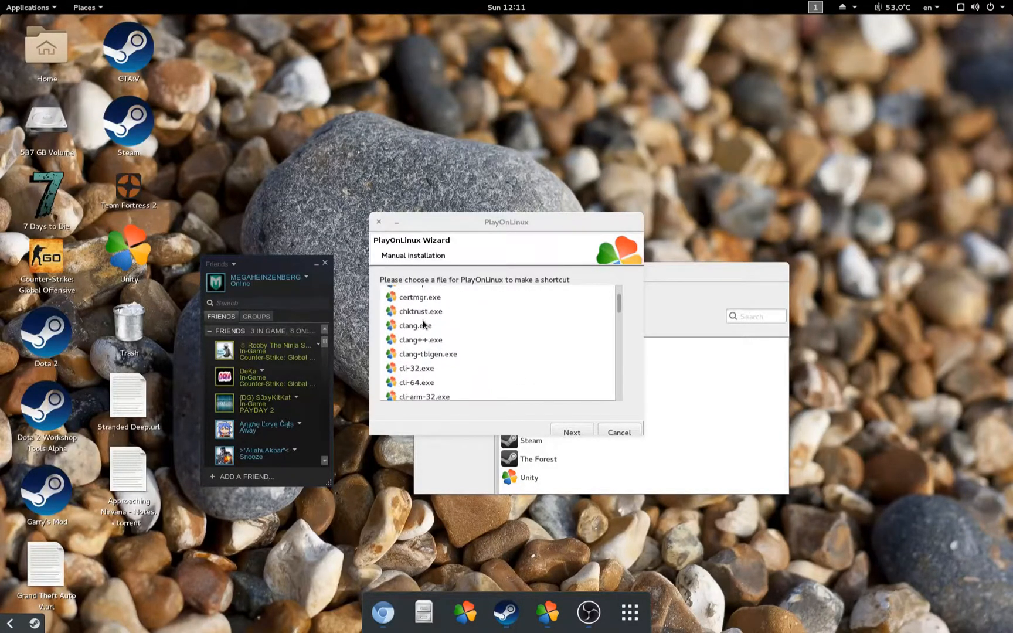
{"action": "scroll", "coordinate": [422, 326], "scroll_direction": "down", "scroll_amount": 10}
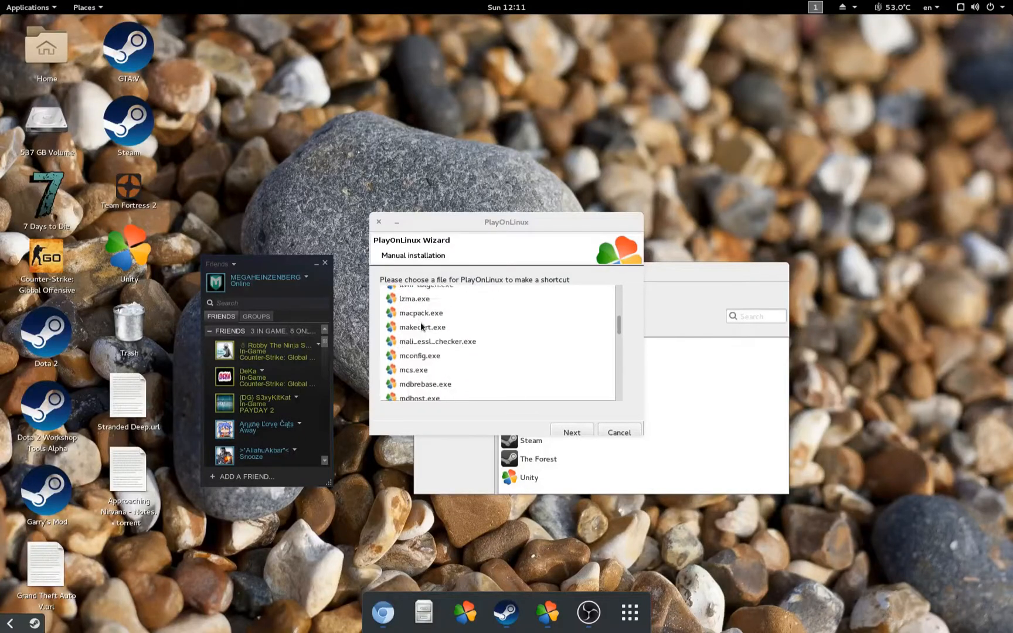
{"action": "scroll", "coordinate": [426, 324], "scroll_direction": "down", "scroll_amount": 10}
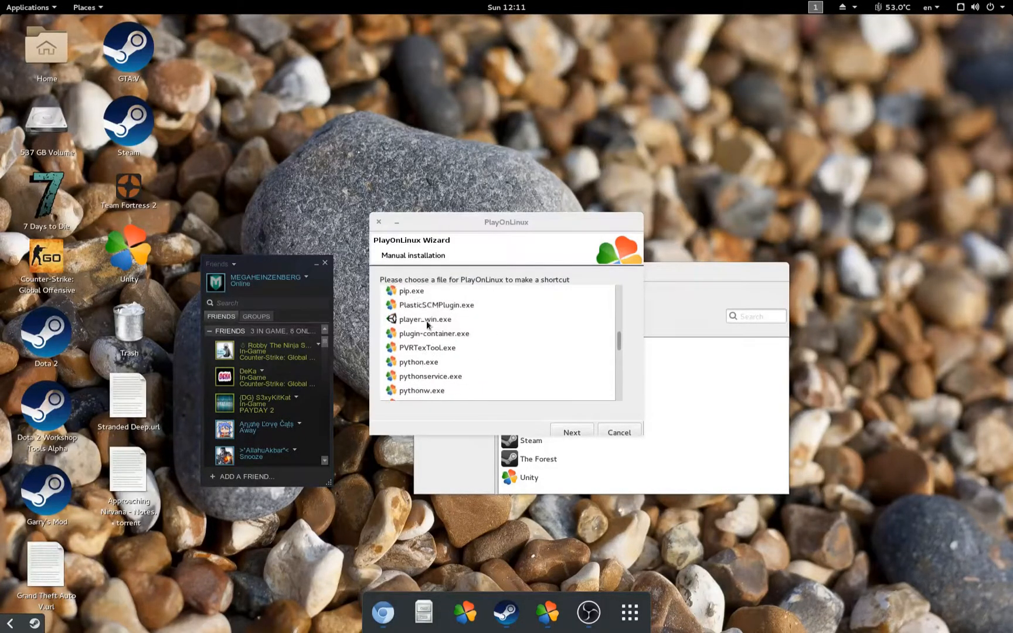
{"action": "scroll", "coordinate": [427, 319], "scroll_direction": "down", "scroll_amount": 2}
{"action": "scroll", "coordinate": [423, 316], "scroll_direction": "up", "scroll_amount": 1}
{"action": "left_click", "coordinate": [417, 317]}
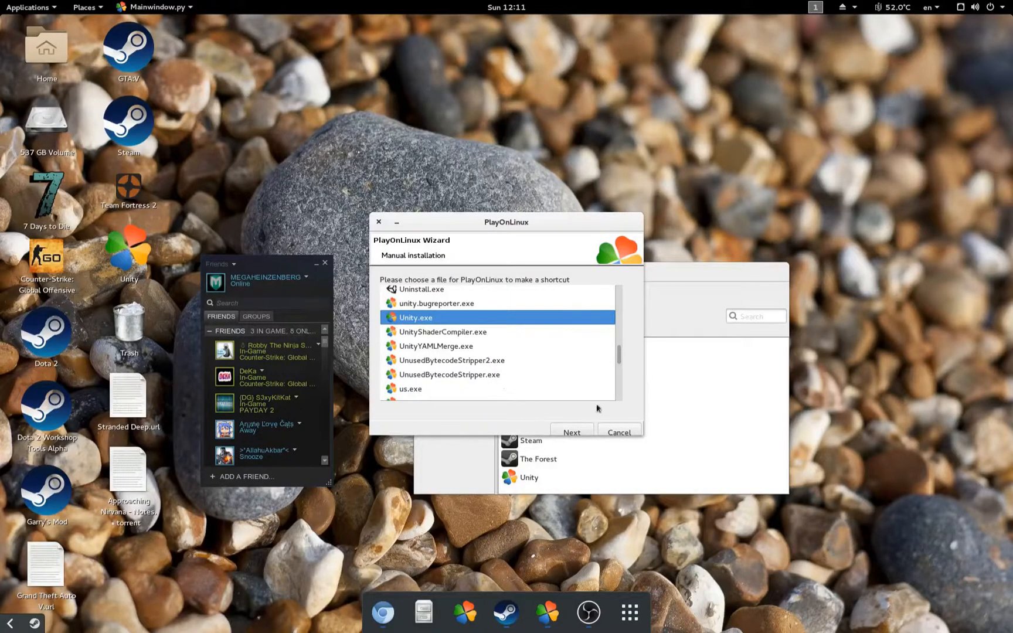
{"action": "left_click_drag", "start_coordinate": [615, 361], "coordinate": [600, 286]}
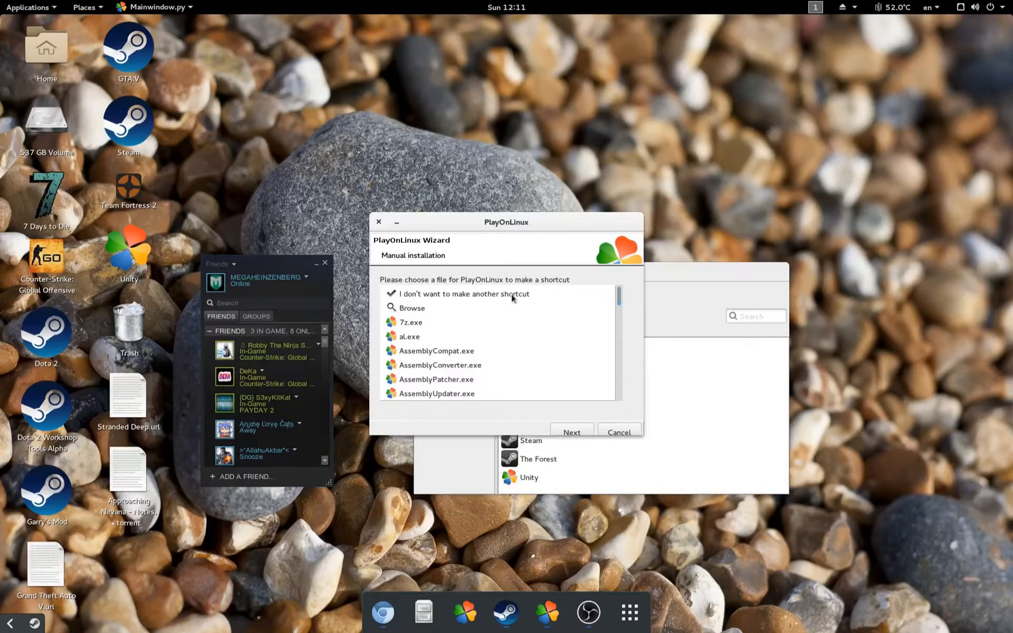
{"action": "left_click", "coordinate": [566, 431]}
Step: Name the shortcut 'Unity (tutorial)' and close the wizard without another shortcut
{"action": "left_click_drag", "start_coordinate": [484, 294], "coordinate": [404, 291]}
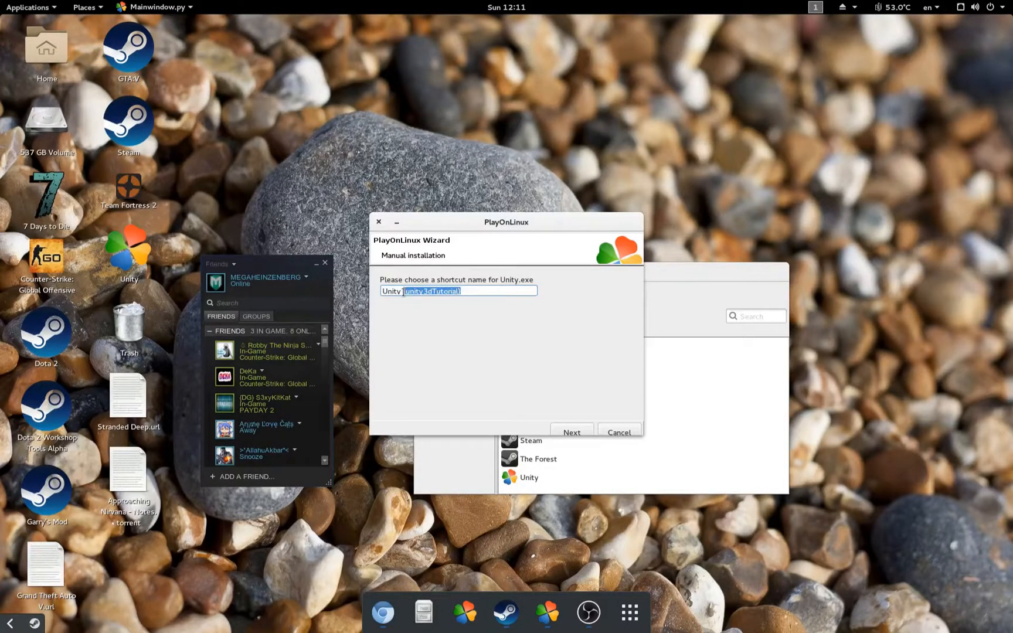
{"action": "type", "text": "()"}
{"action": "type", "text": "tutorial"}
{"action": "left_click", "coordinate": [566, 430]}
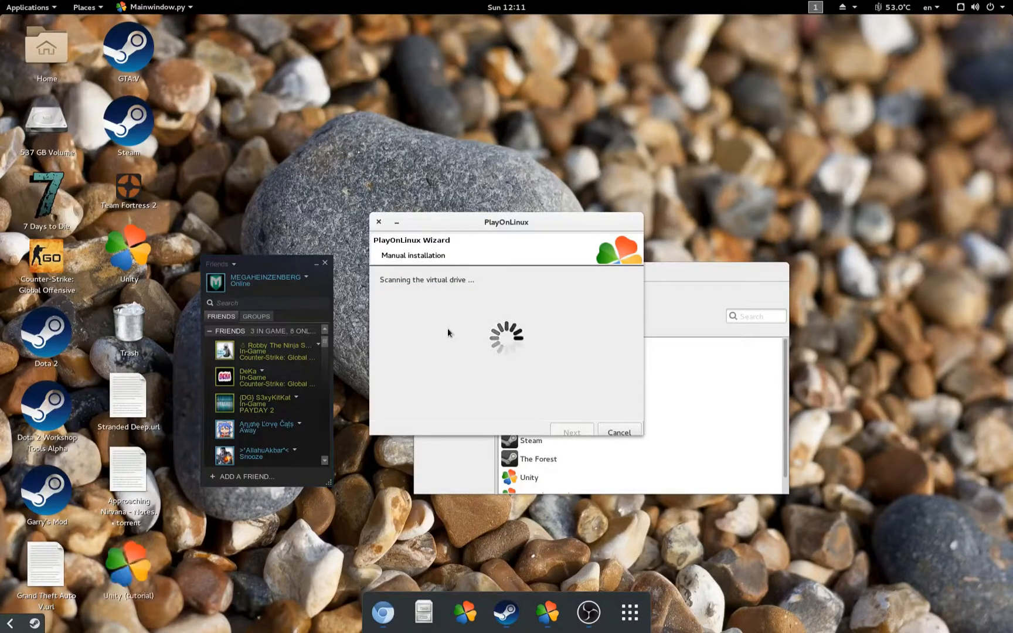
{"action": "left_click", "coordinate": [619, 433]}
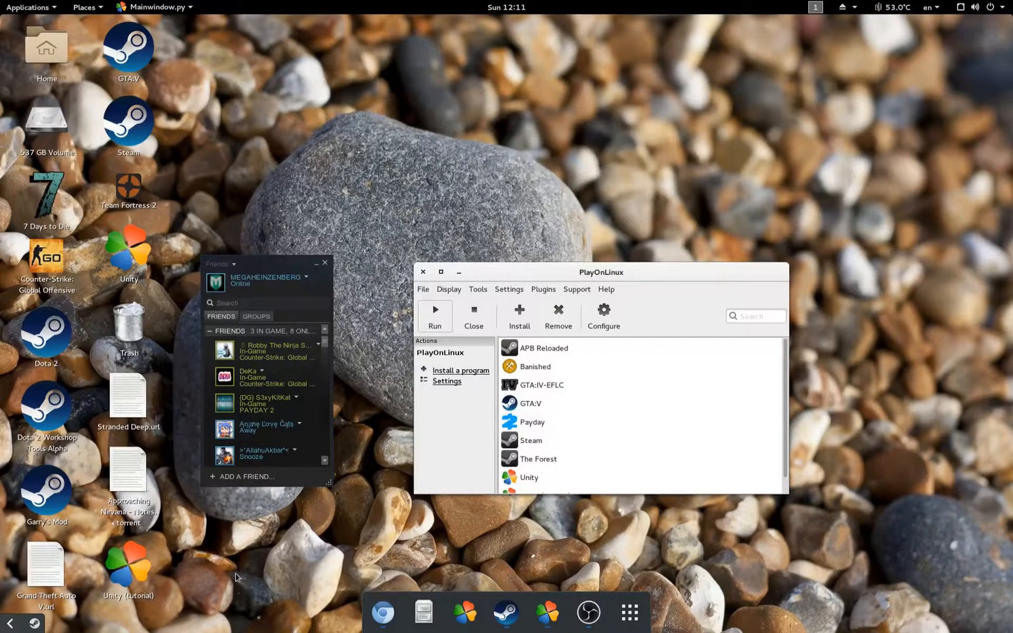
Step: Open the configuration for the Unity (tutorial) installation in PlayOnLinux
{"action": "left_click_drag", "start_coordinate": [141, 578], "coordinate": [578, 140]}
{"action": "scroll", "coordinate": [615, 431], "scroll_direction": "down", "scroll_amount": 1}
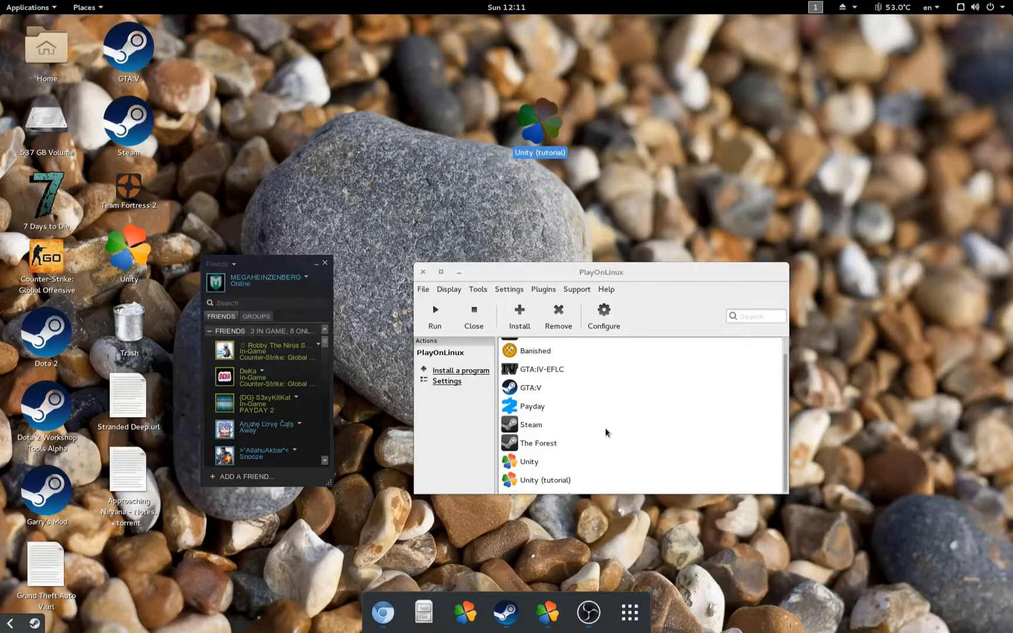
{"action": "left_click", "coordinate": [541, 481]}
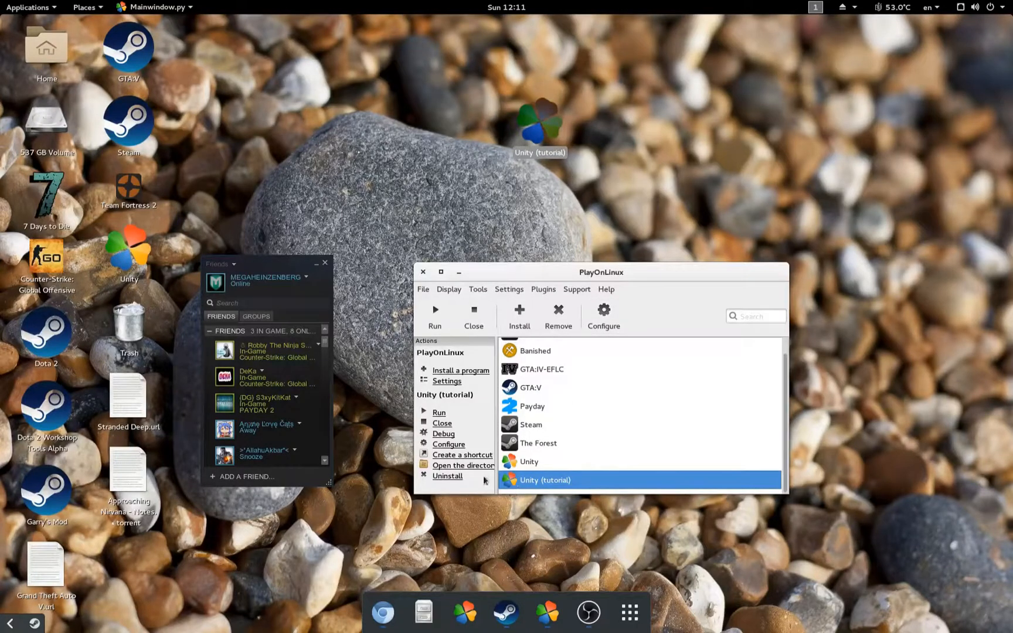
{"action": "left_click", "coordinate": [603, 311]}
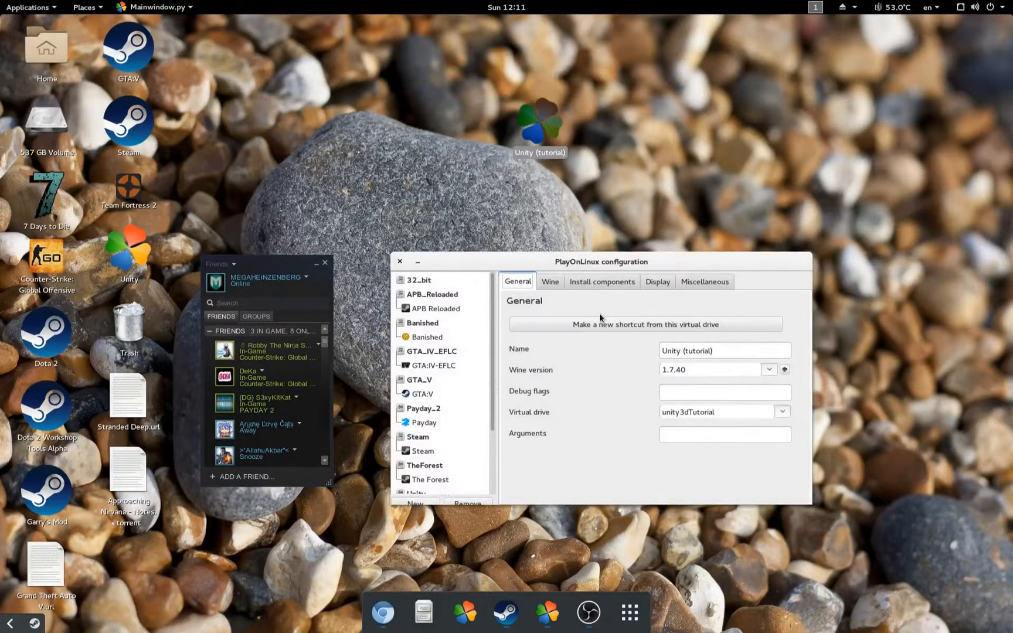
Step: Install Microsoft Core Fonts into the virtual drive, then close the configuration window
{"action": "left_click", "coordinate": [584, 282]}
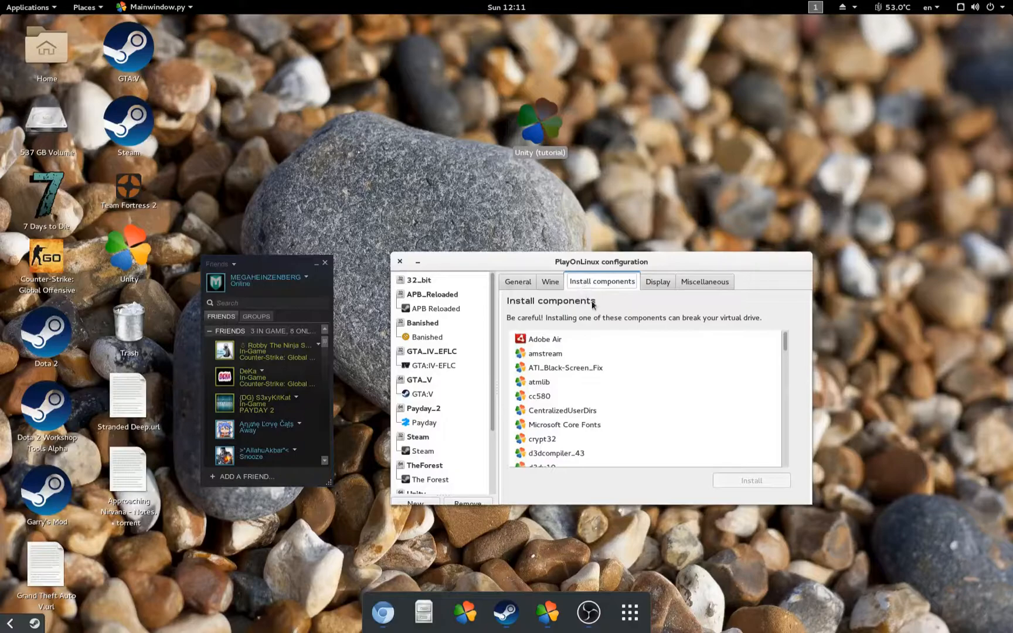
{"action": "scroll", "coordinate": [609, 382], "scroll_direction": "down", "scroll_amount": 3}
{"action": "scroll", "coordinate": [609, 383], "scroll_direction": "down", "scroll_amount": 1}
{"action": "left_click", "coordinate": [581, 362]}
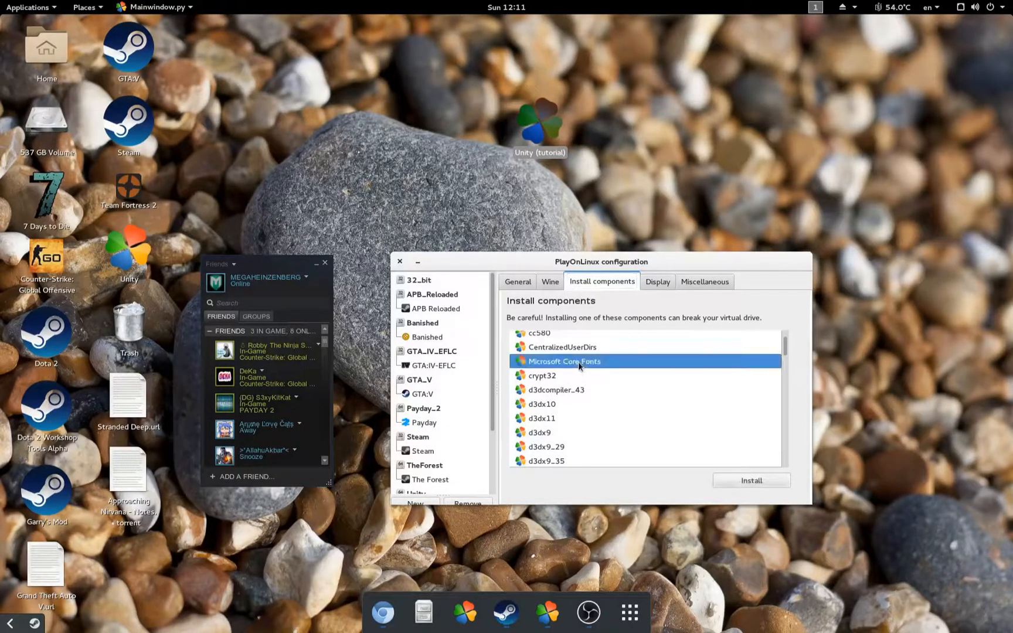
{"action": "left_click", "coordinate": [745, 480]}
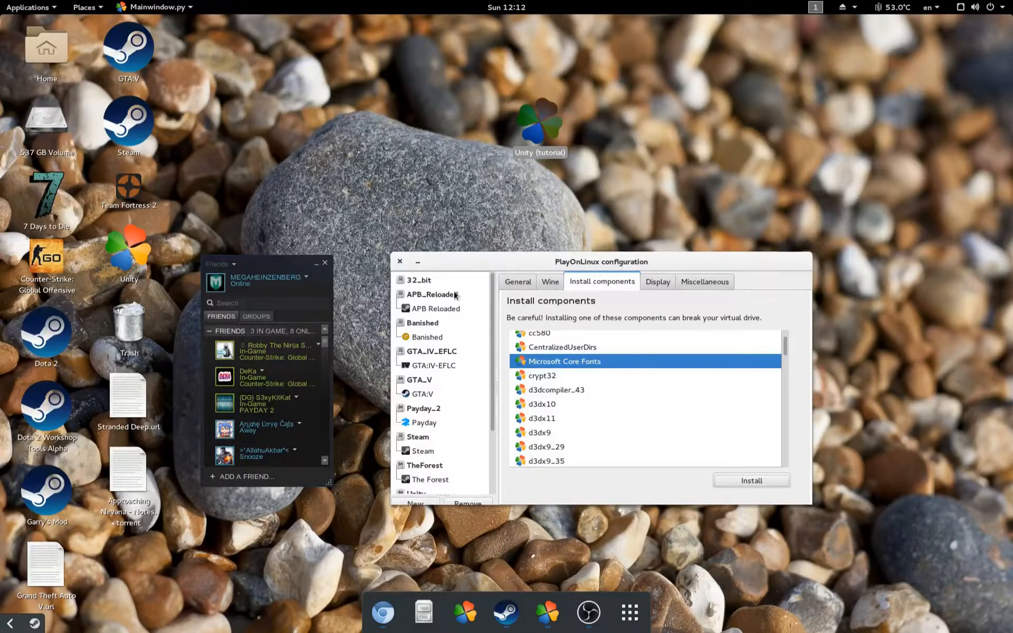
{"action": "mouse_move", "coordinate": [450, 264]}
{"action": "left_mouse_down"}
{"action": "mouse_move", "coordinate": [469, 392]}
{"action": "mouse_move", "coordinate": [469, 265]}
{"action": "left_mouse_up"}
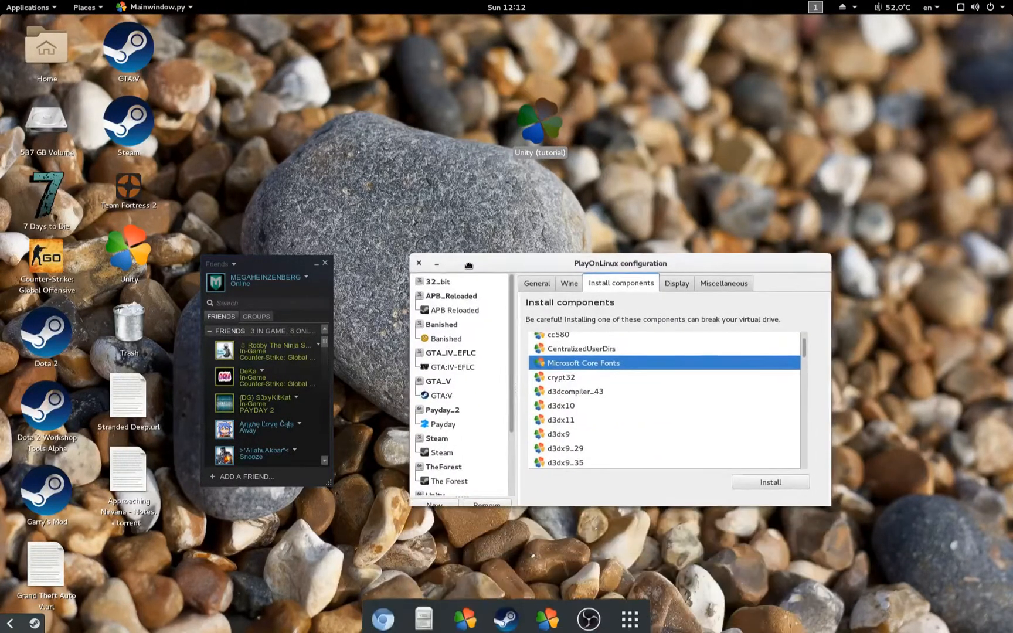
{"action": "left_click", "coordinate": [419, 263]}
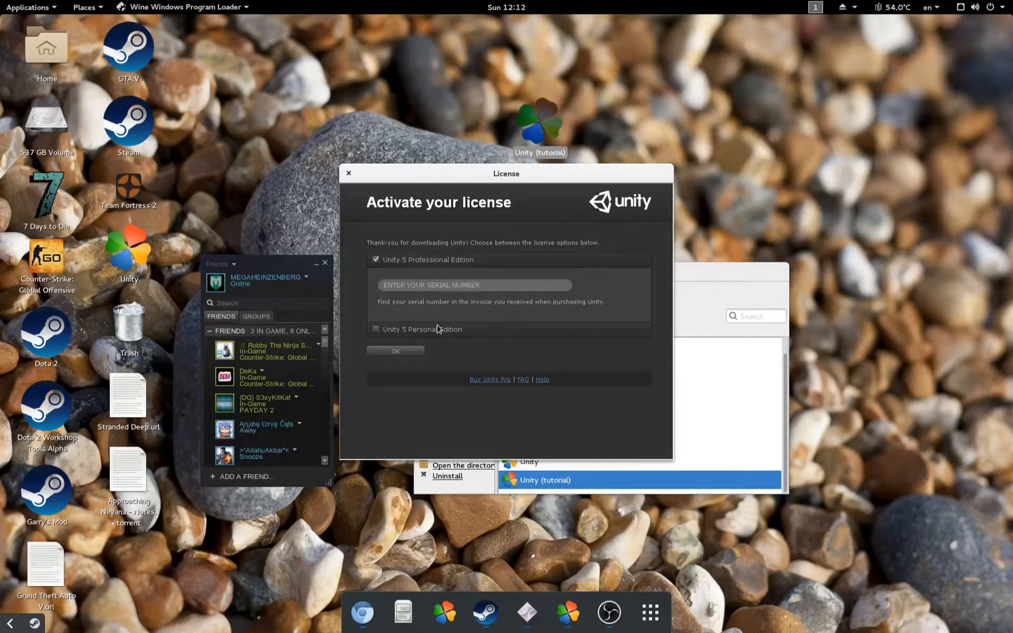
Step: Activate the Unity 5 Personal Edition licence, accepting its terms, and start using Unity
{"action": "left_click", "coordinate": [414, 333]}
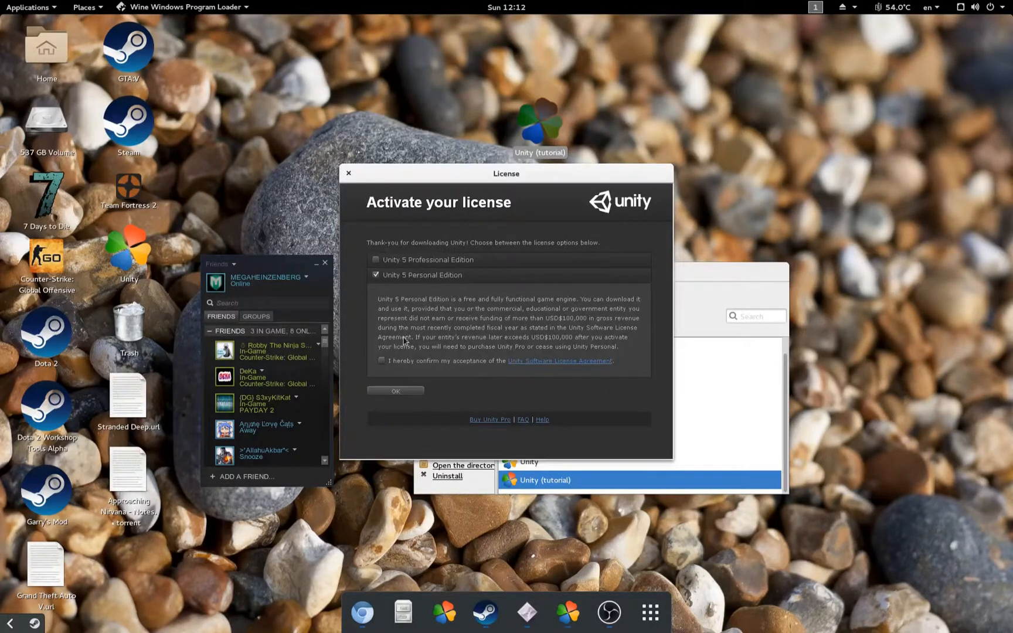
{"action": "left_click", "coordinate": [383, 361]}
{"action": "left_click", "coordinate": [385, 392]}
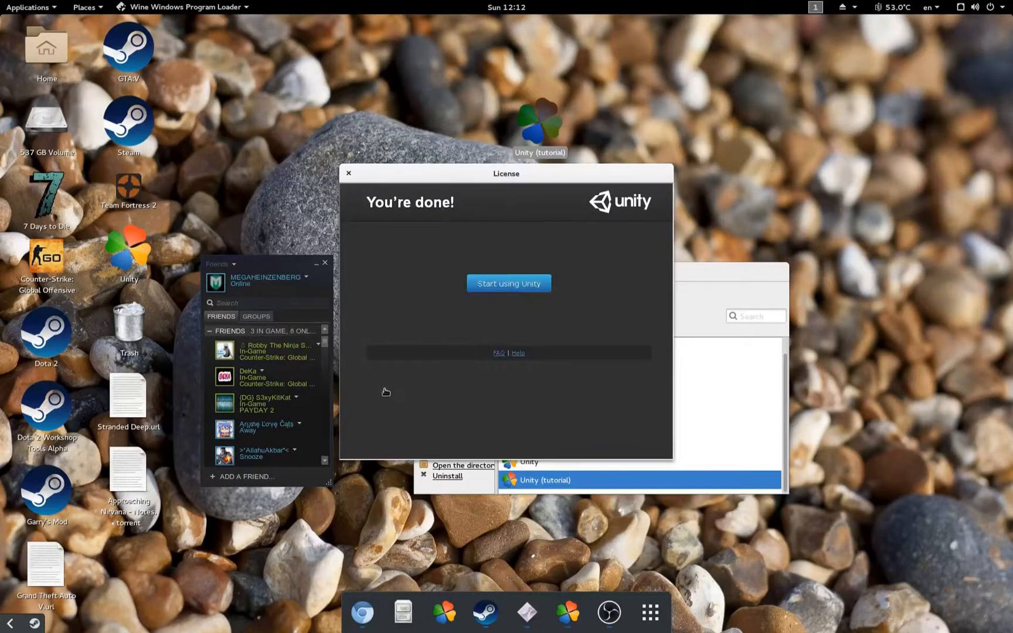
{"action": "left_click", "coordinate": [497, 283]}
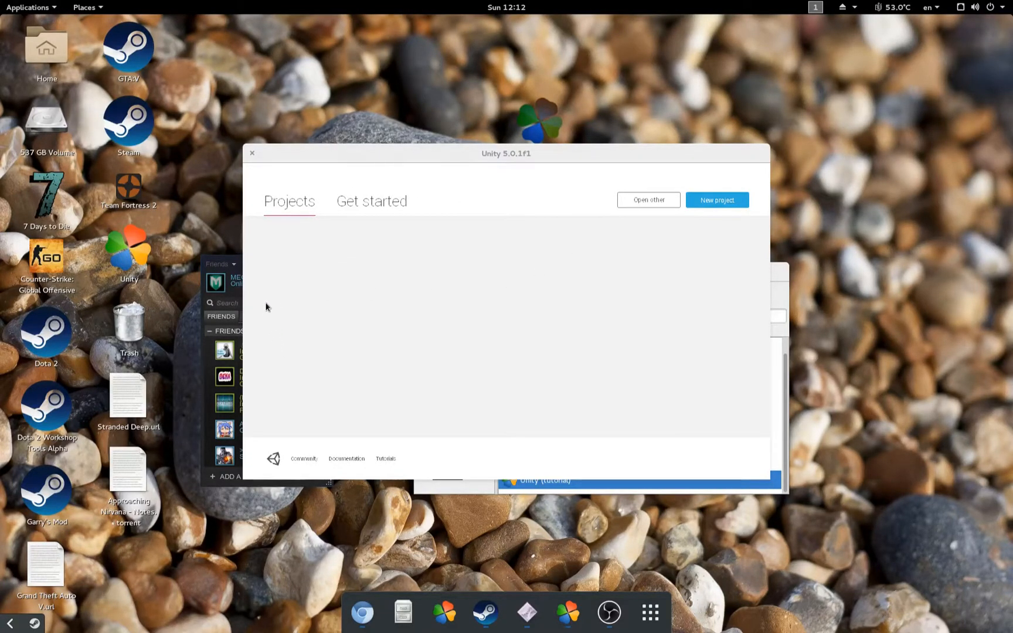
Step: Close the Unity crash details and PlayOnLinux error, then relaunch Unity (tutorial)
{"action": "left_click", "coordinate": [353, 211]}
{"action": "left_click", "coordinate": [252, 221]}
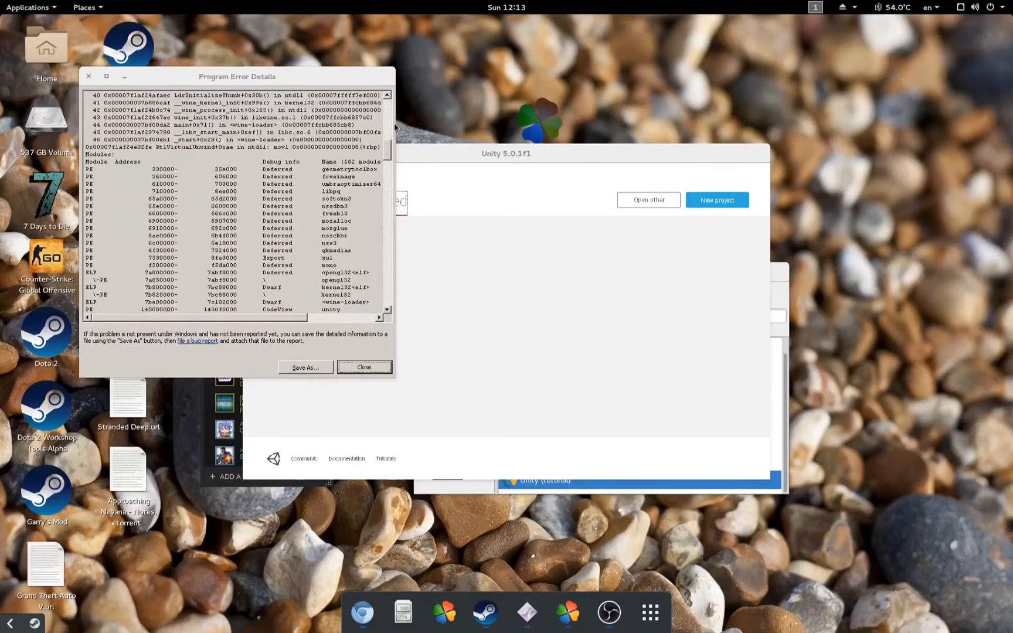
{"action": "scroll", "coordinate": [311, 217], "scroll_direction": "down", "scroll_amount": 20}
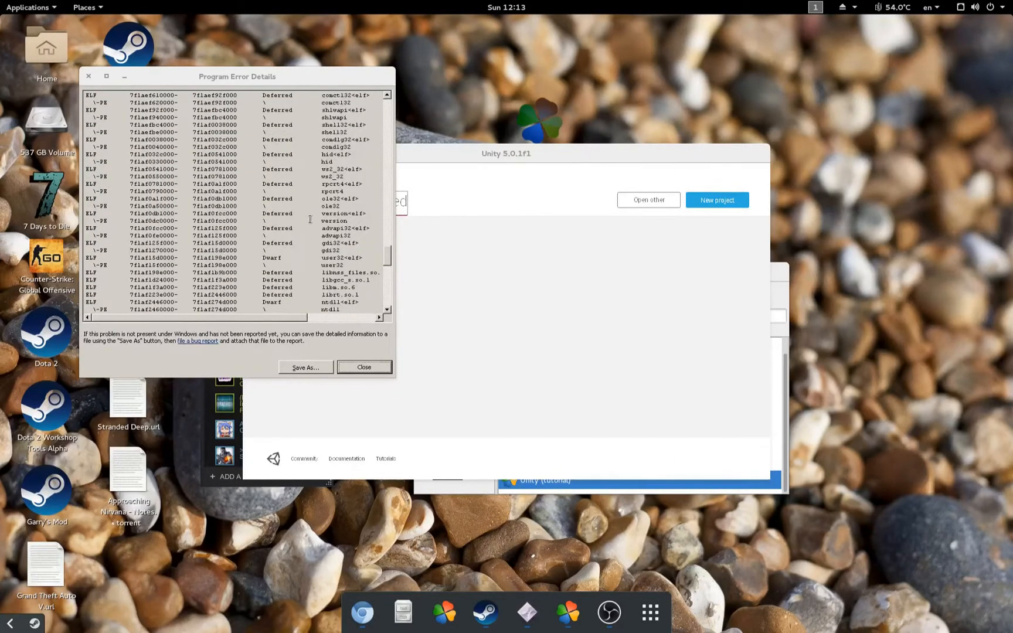
{"action": "left_click", "coordinate": [357, 367]}
{"action": "left_click", "coordinate": [621, 431]}
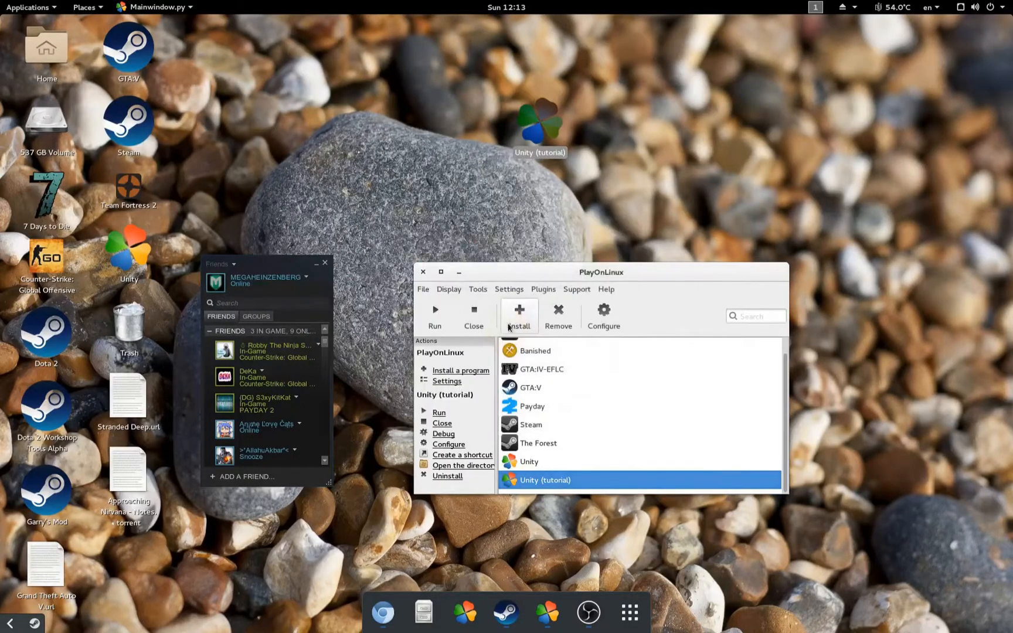
{"action": "left_click", "coordinate": [434, 328]}
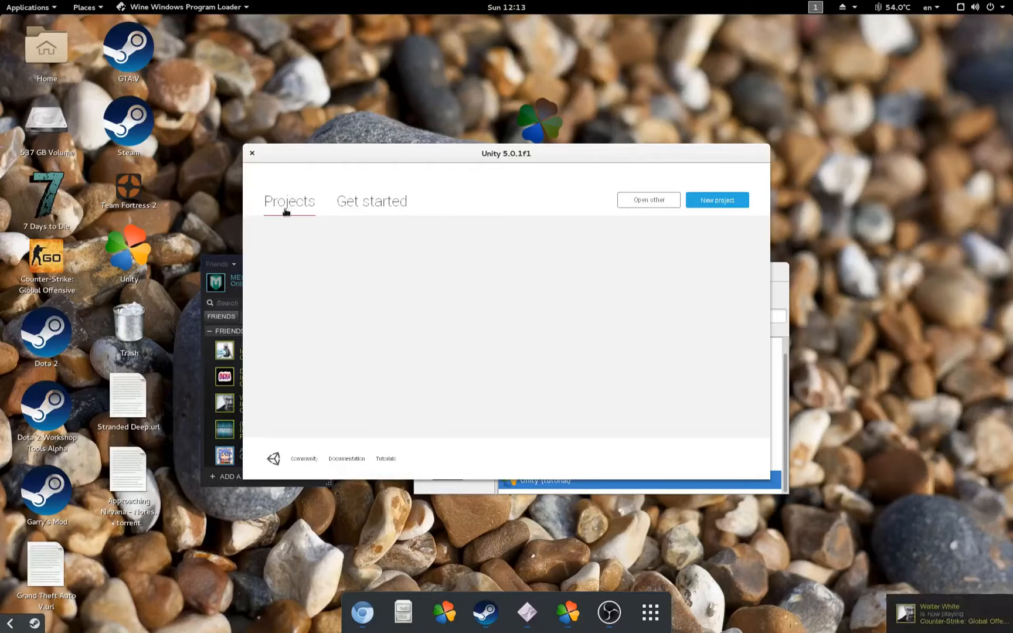
Step: Create a new 3D project named 'Testing' including the Characters asset package
{"action": "left_click", "coordinate": [702, 200]}
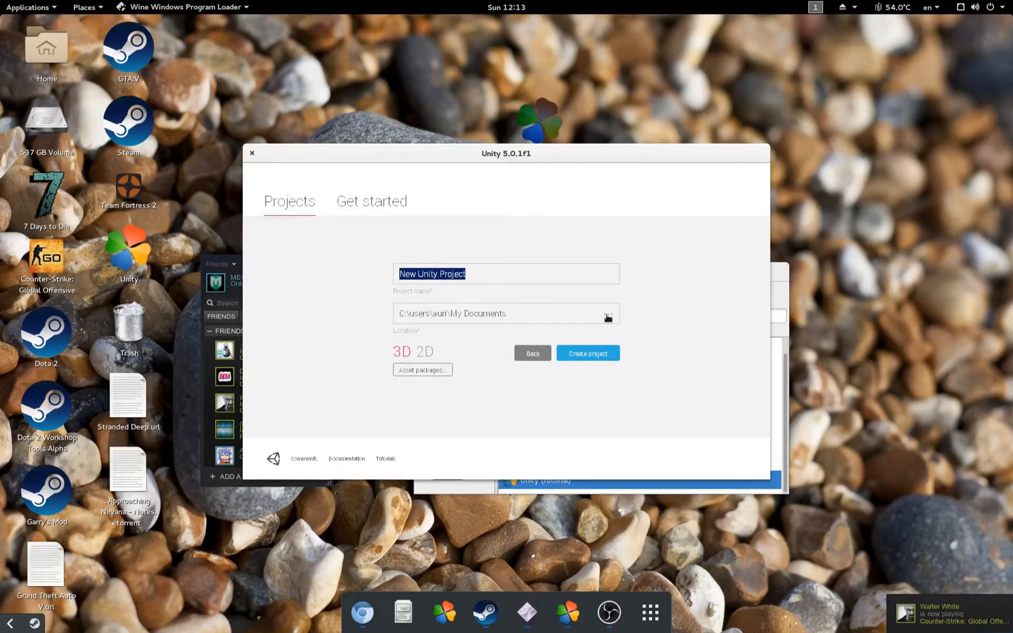
{"action": "type", "text": "Testing"}
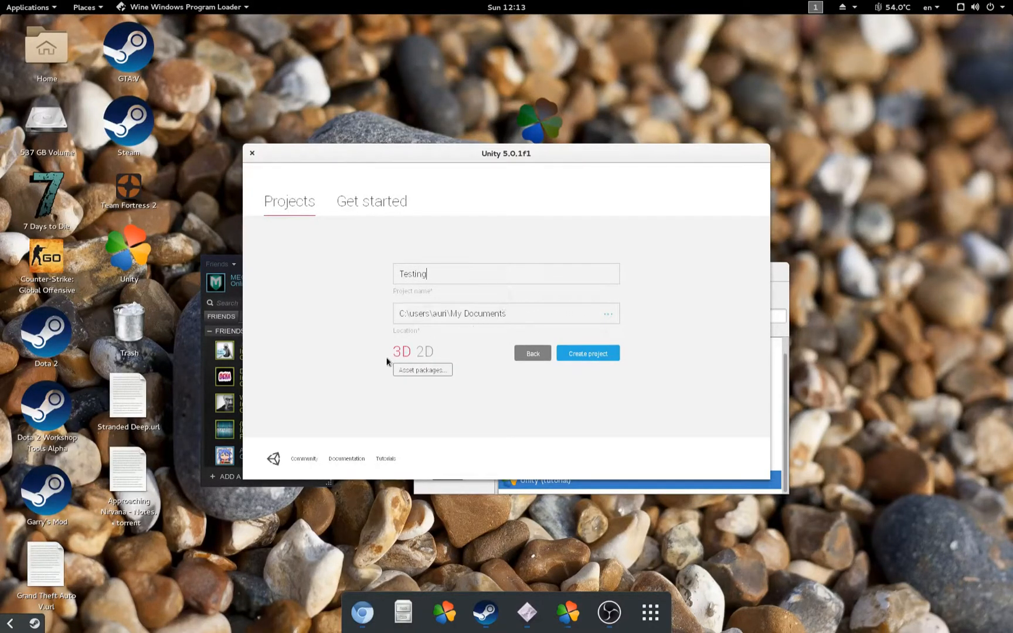
{"action": "left_click", "coordinate": [446, 369]}
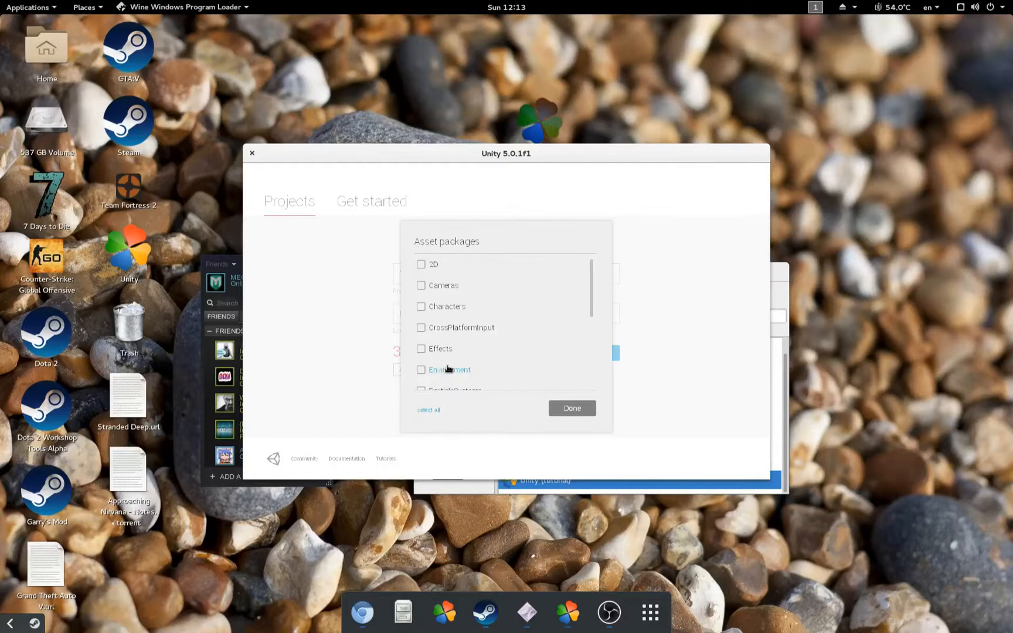
{"action": "left_click", "coordinate": [457, 308]}
{"action": "left_click", "coordinate": [578, 413]}
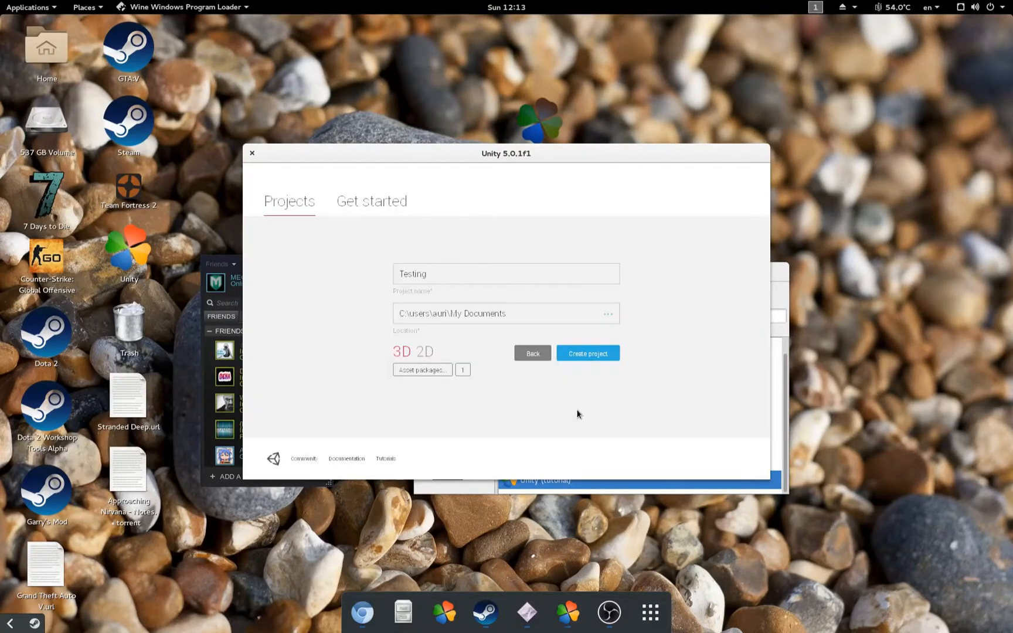
{"action": "left_click", "coordinate": [581, 355]}
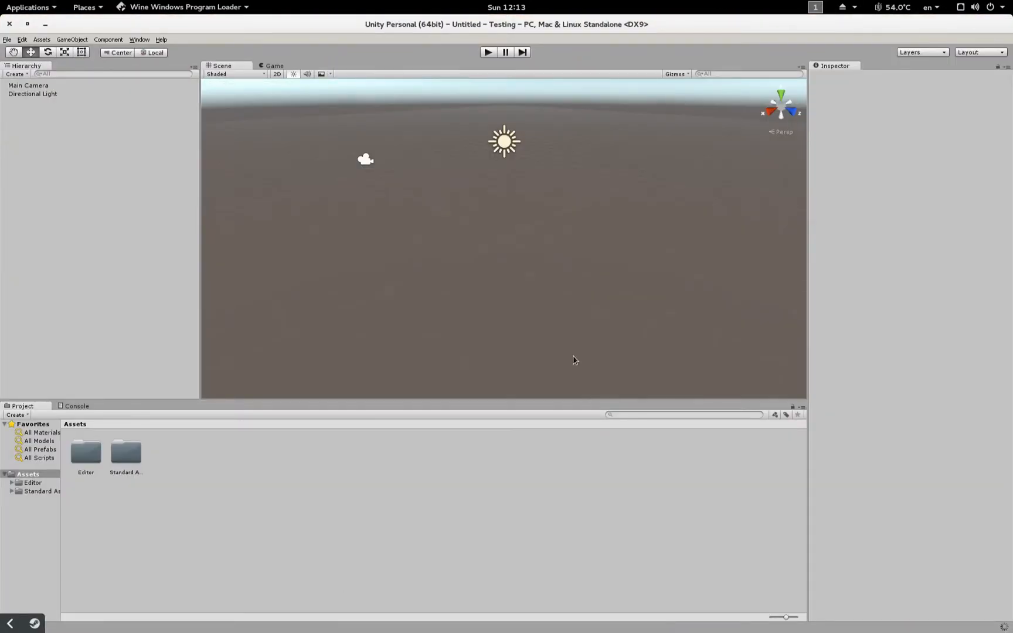
{"action": "right_click_drag", "start_coordinate": [573, 360], "coordinate": [463, 279]}
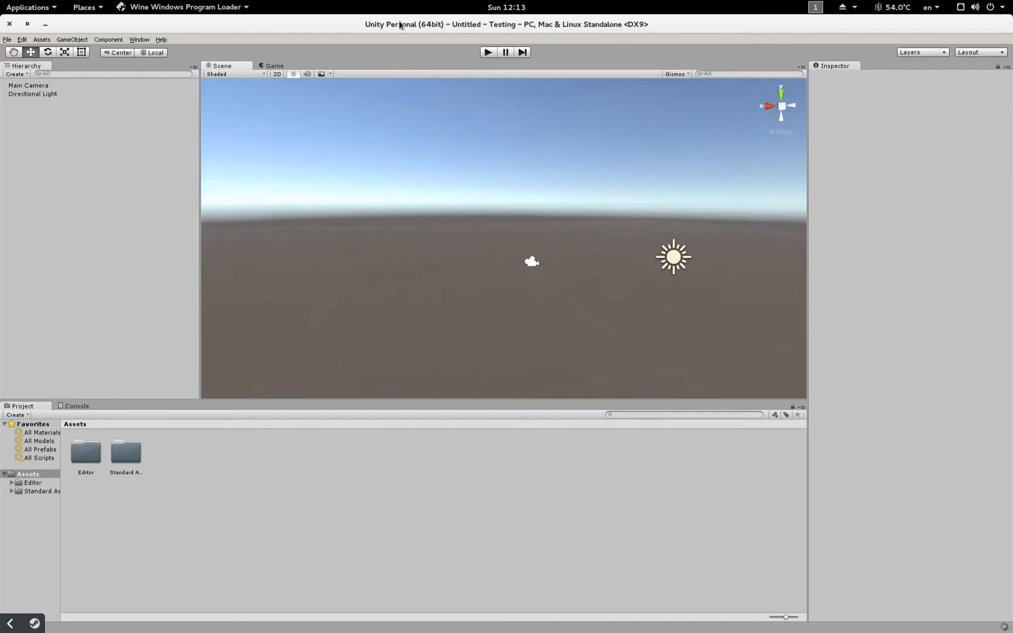
{"action": "mouse_move", "coordinate": [429, 136]}
{"action": "right_mouse_down"}
{"action": "mouse_move", "coordinate": [708, 206]}
{"action": "mouse_move", "coordinate": [575, 251]}
{"action": "mouse_move", "coordinate": [541, 292]}
{"action": "mouse_move", "coordinate": [625, 90]}
{"action": "mouse_move", "coordinate": [368, 79]}
{"action": "mouse_move", "coordinate": [597, 117]}
{"action": "mouse_move", "coordinate": [842, 109]}
{"action": "mouse_move", "coordinate": [92, 104]}
{"action": "mouse_move", "coordinate": [502, 113]}
{"action": "mouse_move", "coordinate": [995, 179]}
{"action": "mouse_move", "coordinate": [789, 166]}
{"action": "mouse_move", "coordinate": [741, 230]}
{"action": "mouse_move", "coordinate": [644, 190]}
{"action": "mouse_move", "coordinate": [570, 206]}
{"action": "mouse_move", "coordinate": [451, 181]}
{"action": "mouse_move", "coordinate": [443, 135]}
{"action": "right_mouse_up"}
{"action": "left_click", "coordinate": [486, 53]}
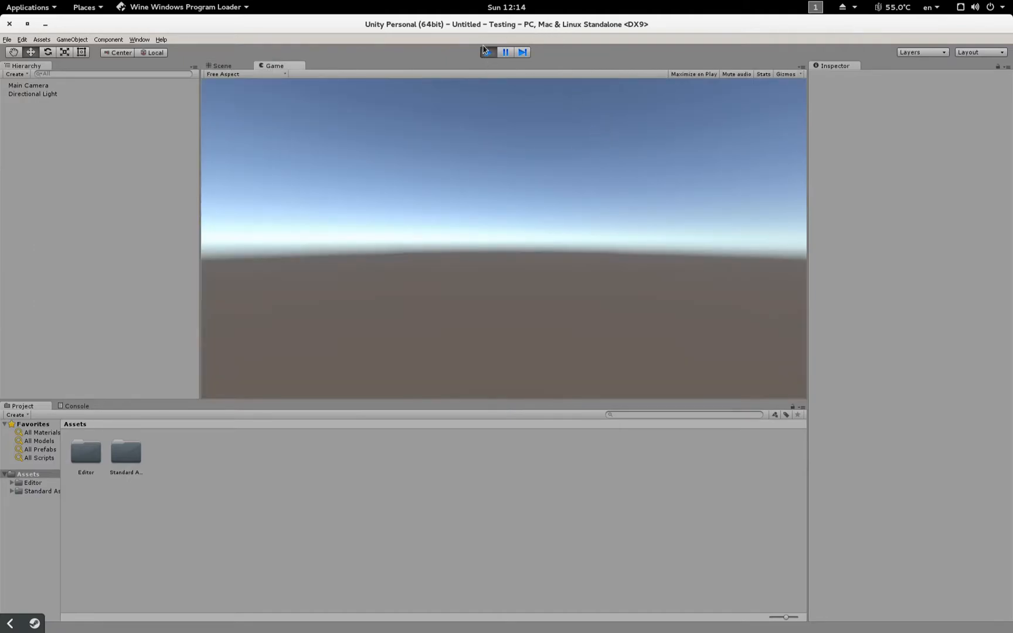
{"action": "left_click", "coordinate": [487, 52]}
{"action": "right_click_drag", "start_coordinate": [331, 267], "coordinate": [381, 282]}
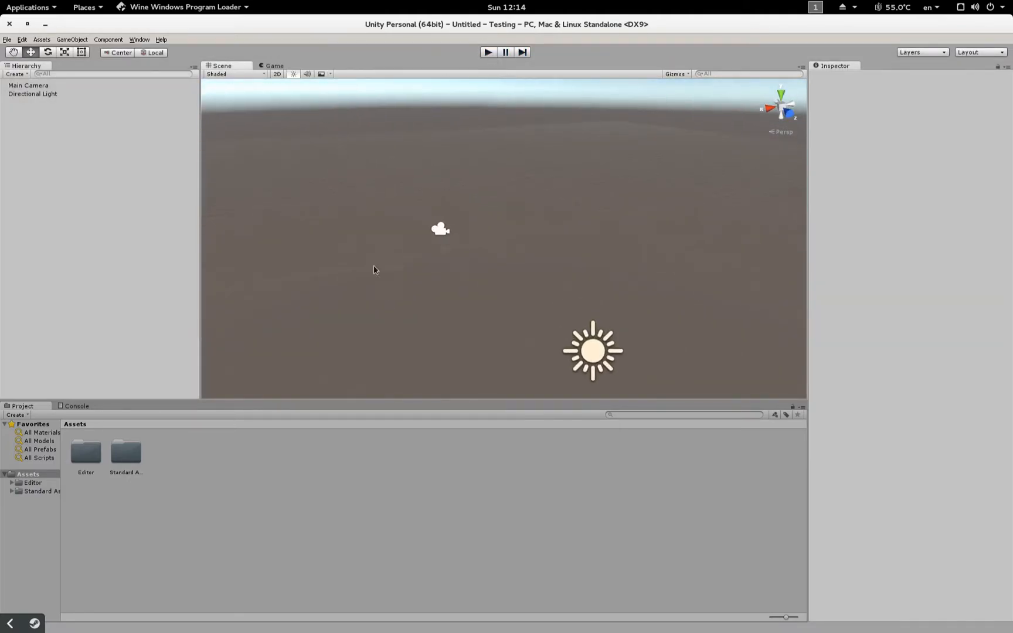
Step: Add a Plane and the ThirdPersonController character to the scene
{"action": "left_click", "coordinate": [71, 39]}
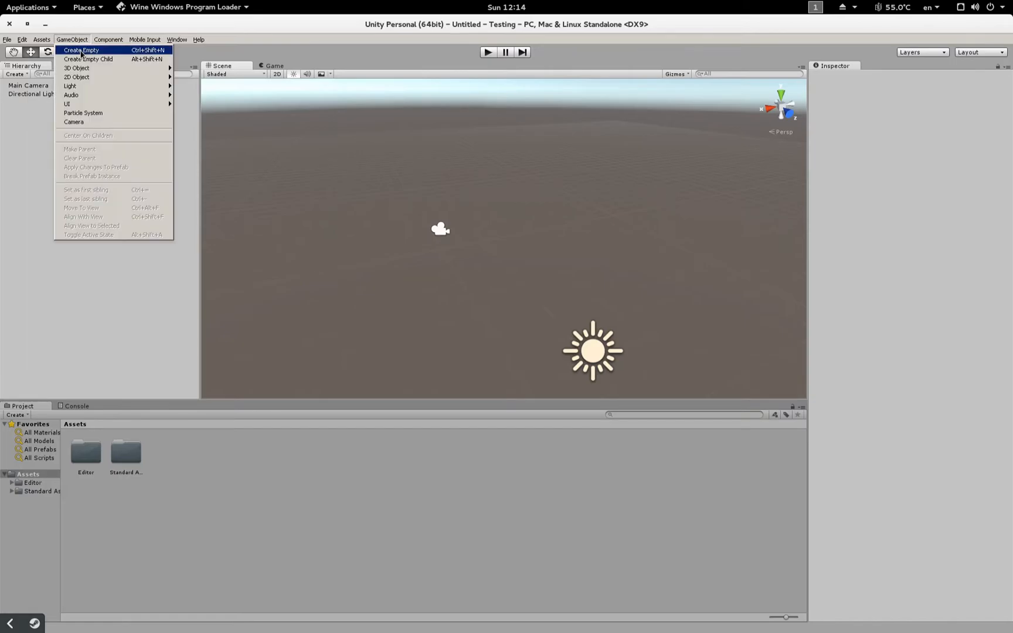
{"action": "mouse_move", "coordinate": [159, 71]}
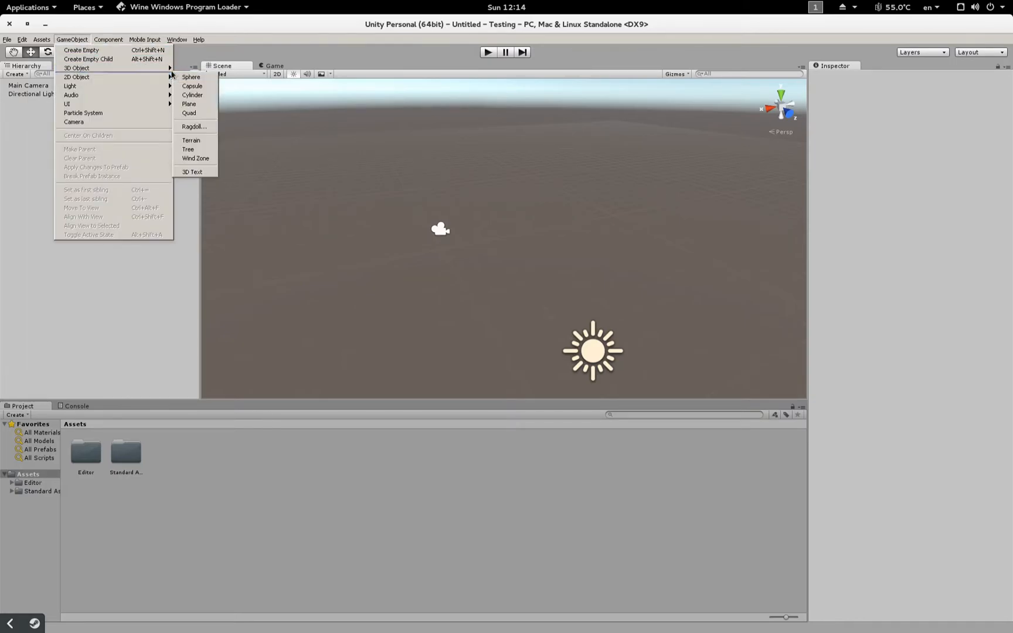
{"action": "left_click", "coordinate": [189, 104]}
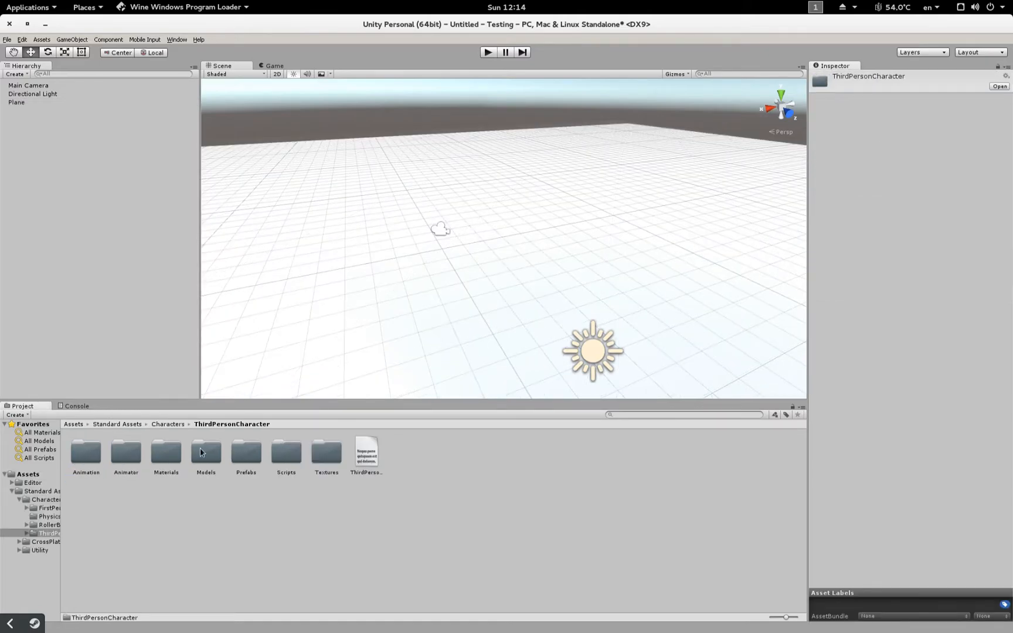
{"action": "double_click", "coordinate": [246, 451]}
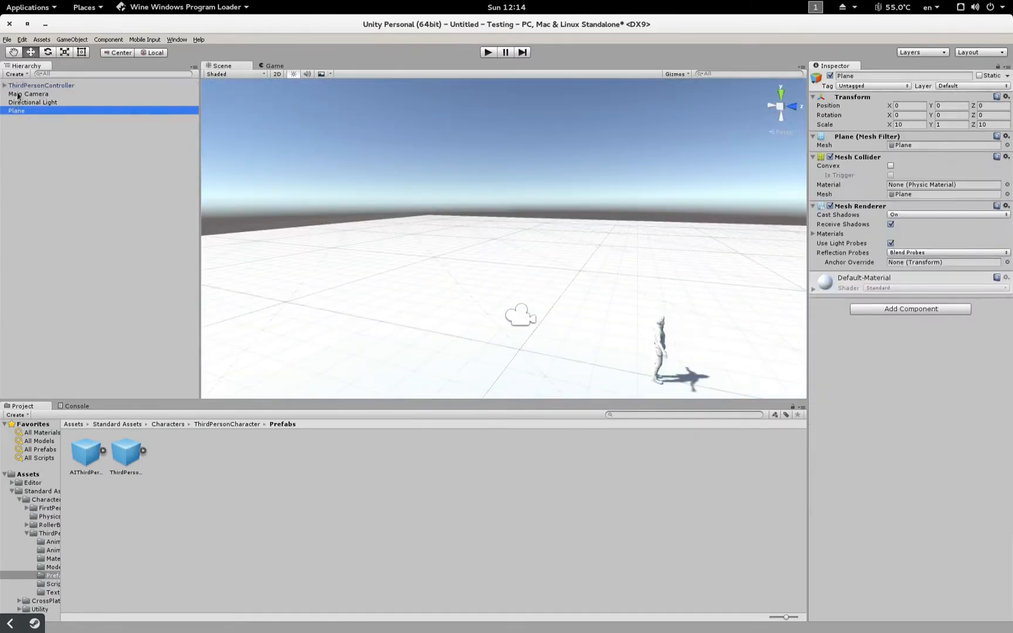
{"action": "left_click", "coordinate": [19, 120]}
Step: Give the Main Camera the Smooth Follow script
{"action": "left_click", "coordinate": [11, 110]}
{"action": "double_click", "coordinate": [28, 136]}
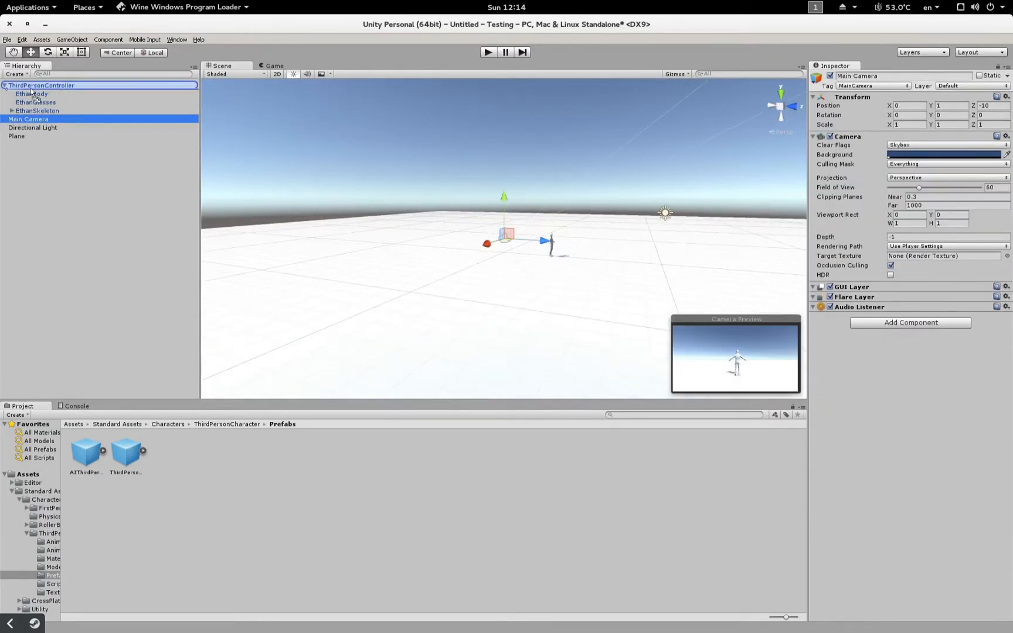
{"action": "left_click", "coordinate": [911, 323]}
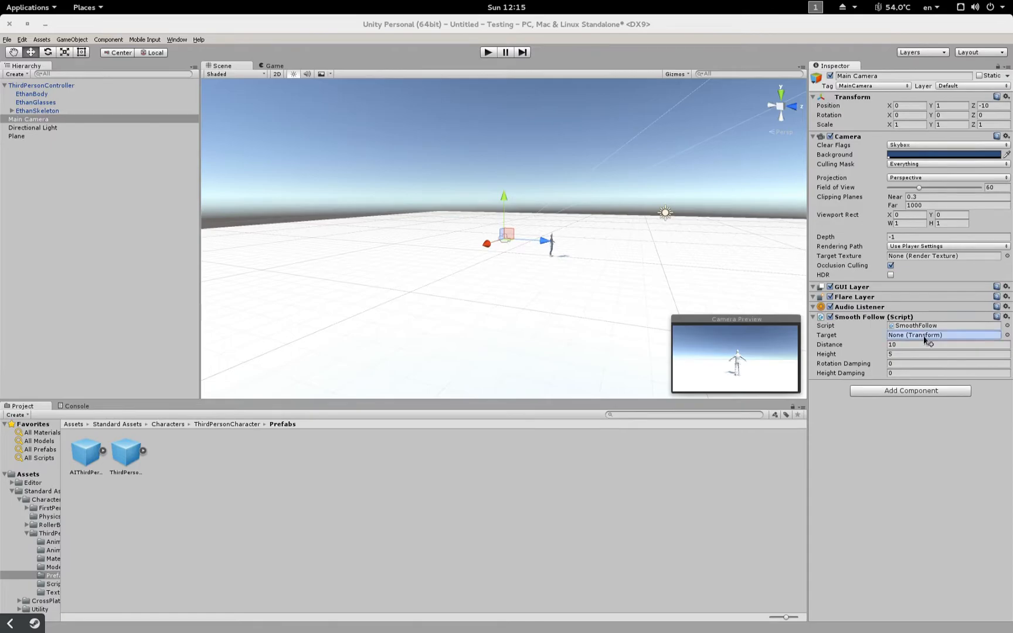
Step: Make ThirdPersonController the Smooth Follow target, enter Play mode, and lower the follow Distance
{"action": "left_click_drag", "start_coordinate": [925, 340], "coordinate": [925, 337]}
{"action": "key", "text": "ctrl+p"}
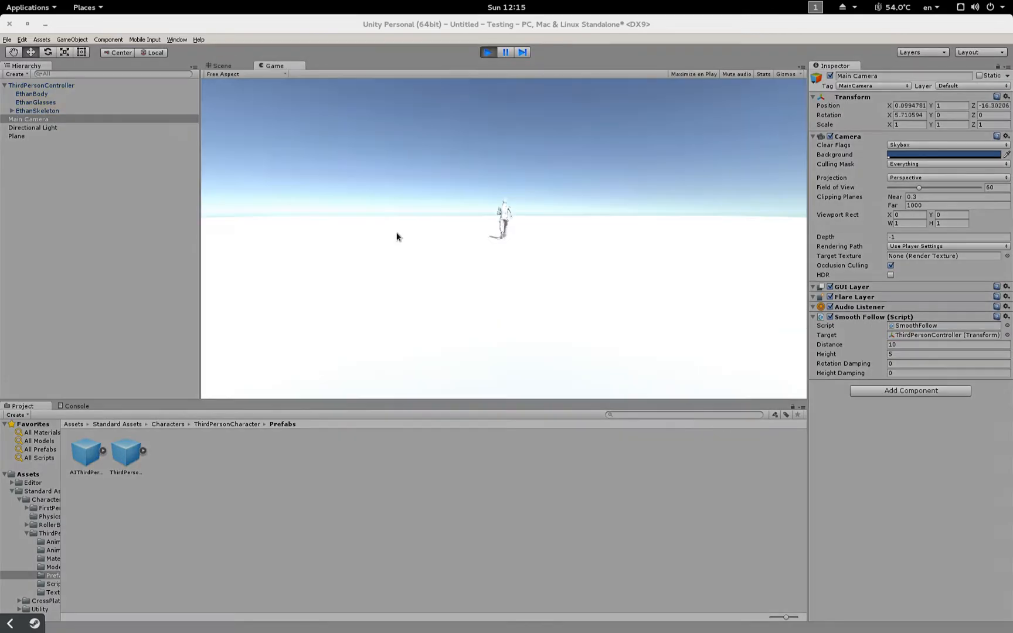
{"action": "mouse_move", "coordinate": [885, 344]}
{"action": "left_mouse_down"}
{"action": "mouse_move", "coordinate": [835, 362]}
{"action": "mouse_move", "coordinate": [971, 364]}
{"action": "mouse_move", "coordinate": [869, 358]}
{"action": "left_mouse_up"}
{"action": "left_click", "coordinate": [456, 220]}
Step: Run and jump the character with WASD and Space, then stop Play and look around the scene
{"action": "key", "text": "w"}
{"action": "key", "text": "a"}
{"action": "key", "text": "space"}
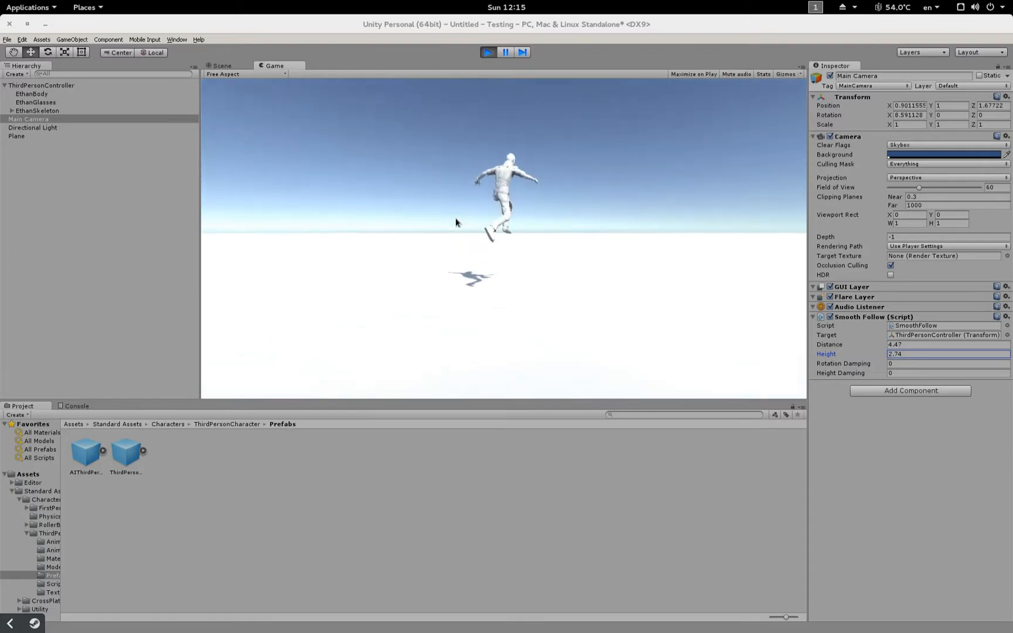
{"action": "key", "text": "d"}
{"action": "key", "text": "space"}
{"action": "key", "text": "d"}
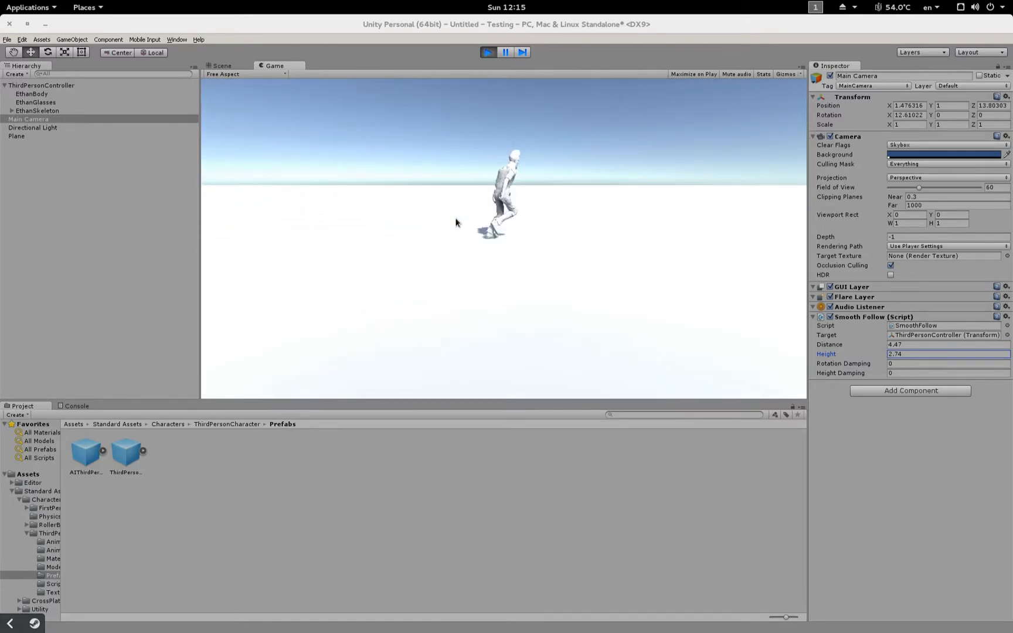
{"action": "key", "text": "s"}
{"action": "key", "text": "a"}
{"action": "key", "text": "space"}
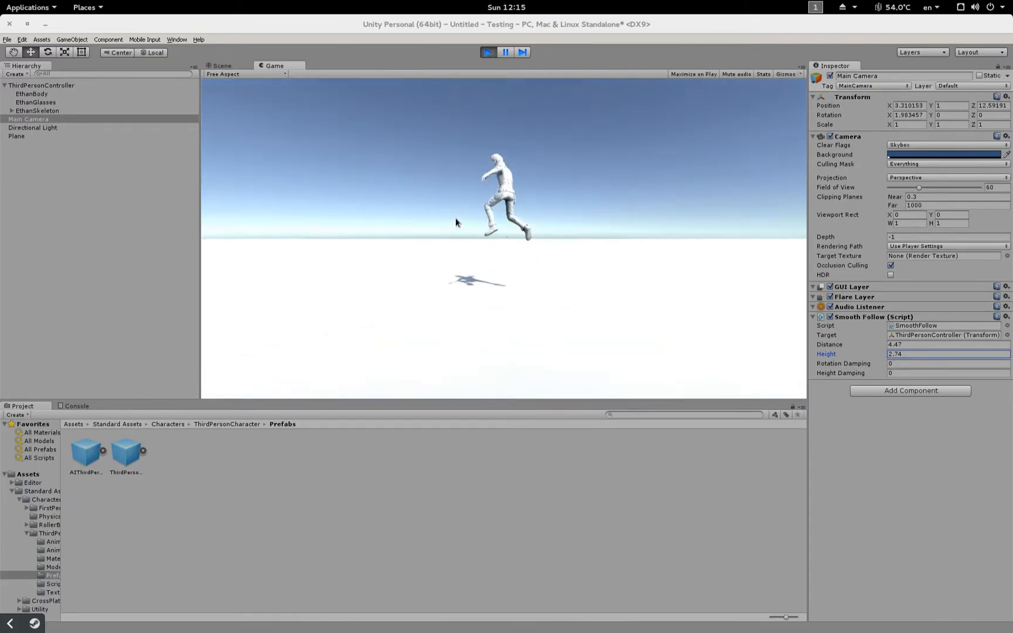
{"action": "key", "text": "w"}
{"action": "left_click", "coordinate": [488, 52]}
{"action": "right_click_drag", "start_coordinate": [556, 192], "coordinate": [545, 241]}
{"action": "key", "text": "w"}
{"action": "key", "text": "s"}
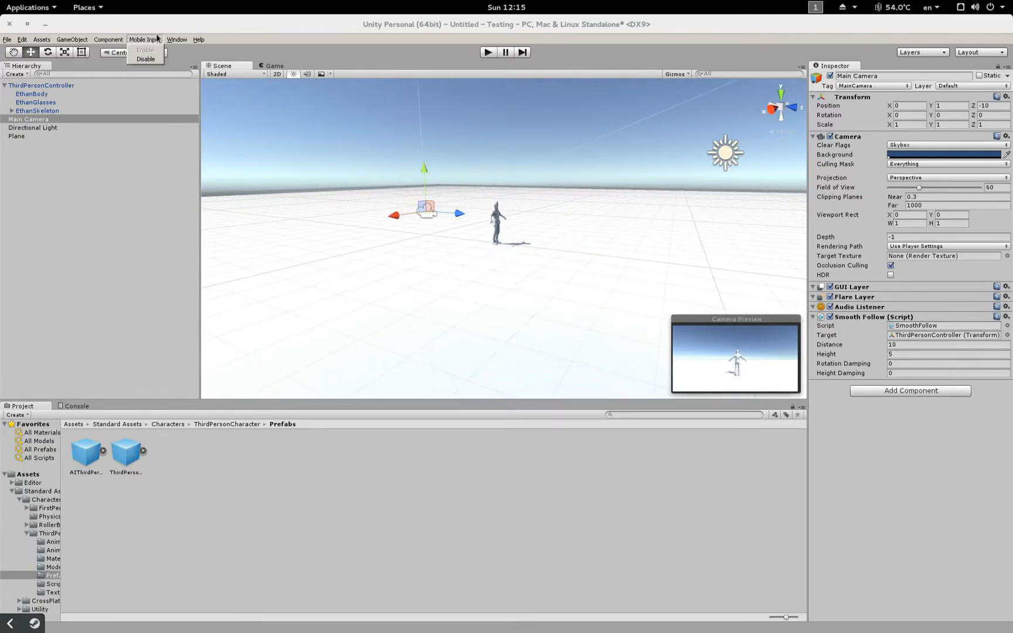
Step: Pick a package from the Asset Store's car results and start importing it
{"action": "left_click", "coordinate": [176, 39]}
{"action": "left_click", "coordinate": [42, 39]}
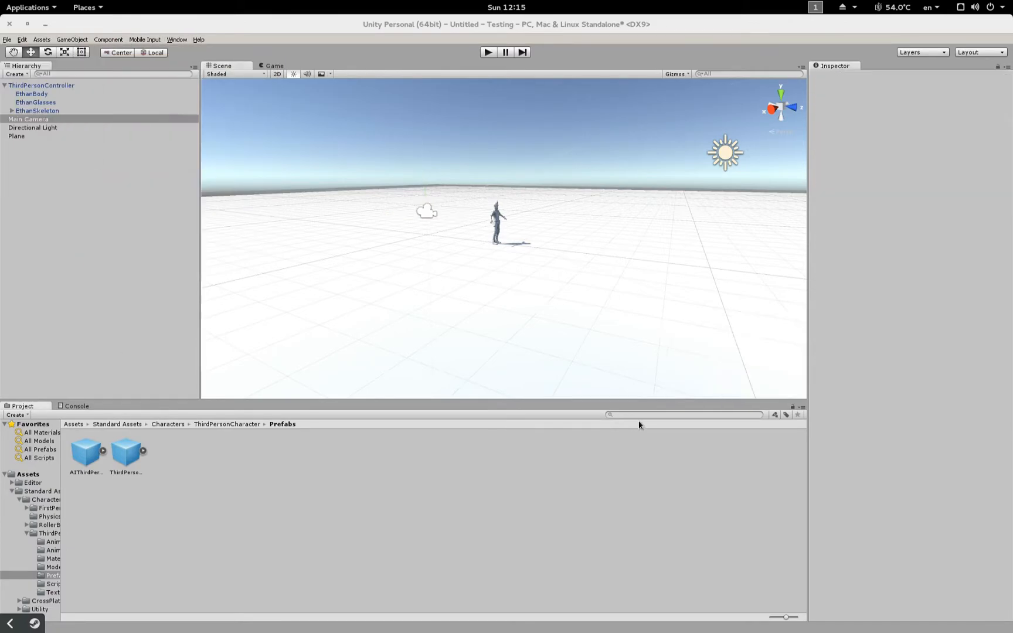
{"action": "left_click", "coordinate": [530, 510]}
{"action": "left_click", "coordinate": [869, 194]}
Step: Sign in to the Asset Store with the account e-mail and password
{"action": "key", "text": "Tab"}
{"action": "type", "text": "******************"}
{"action": "left_click", "coordinate": [226, 117]}
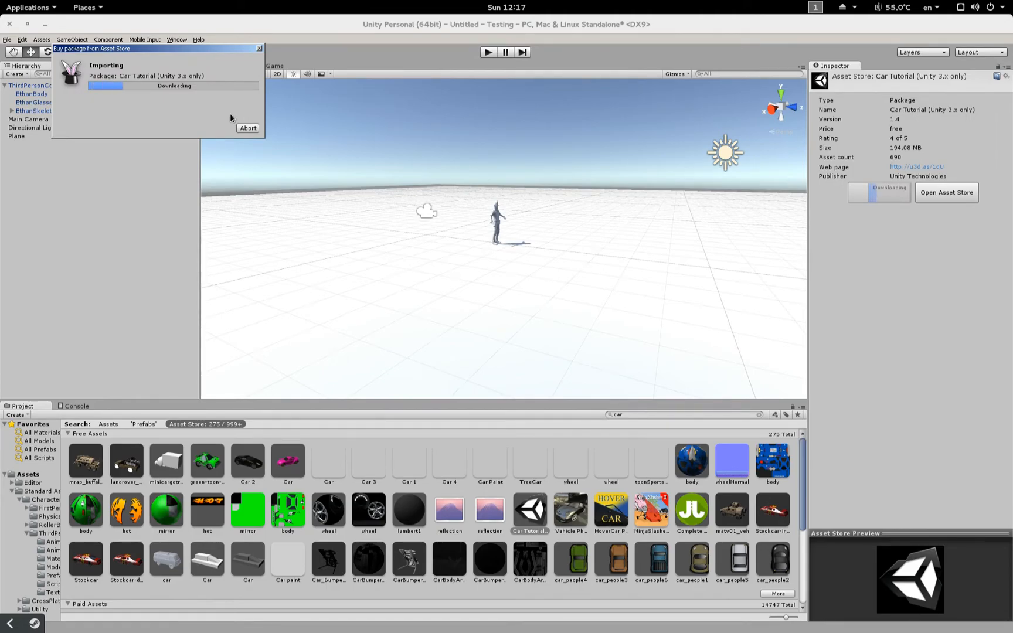
Step: Download and import the Mine Protected Vehicle package
{"action": "left_click", "coordinate": [248, 128]}
{"action": "left_click", "coordinate": [86, 461]}
{"action": "left_click", "coordinate": [878, 206]}
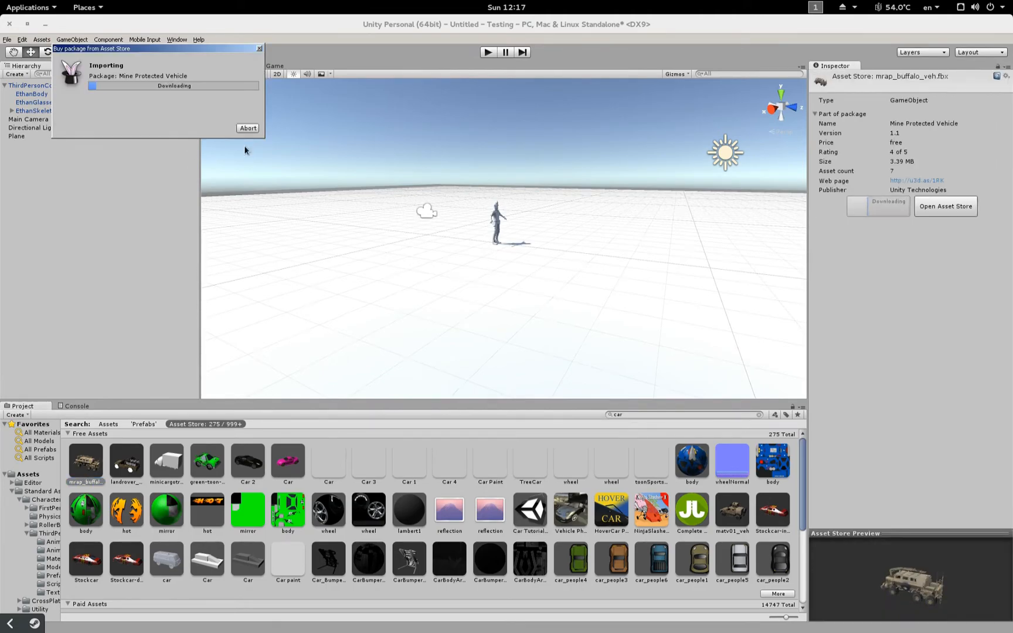
{"action": "left_click", "coordinate": [163, 201]}
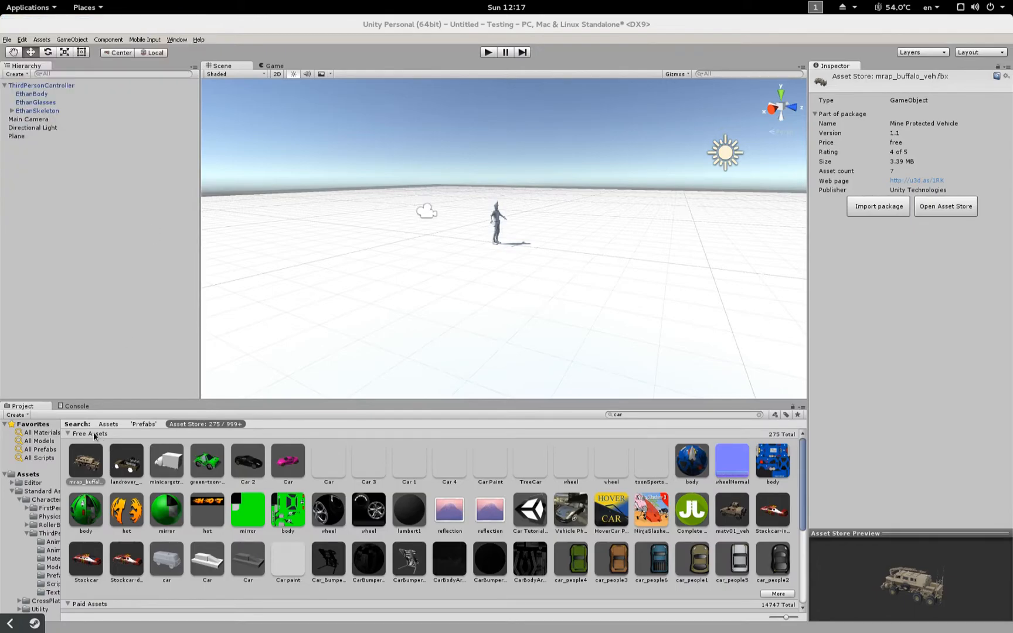
Step: Place the mrap_buffalo truck in the scene beside the character
{"action": "left_click", "coordinate": [759, 415]}
{"action": "left_click", "coordinate": [21, 476]}
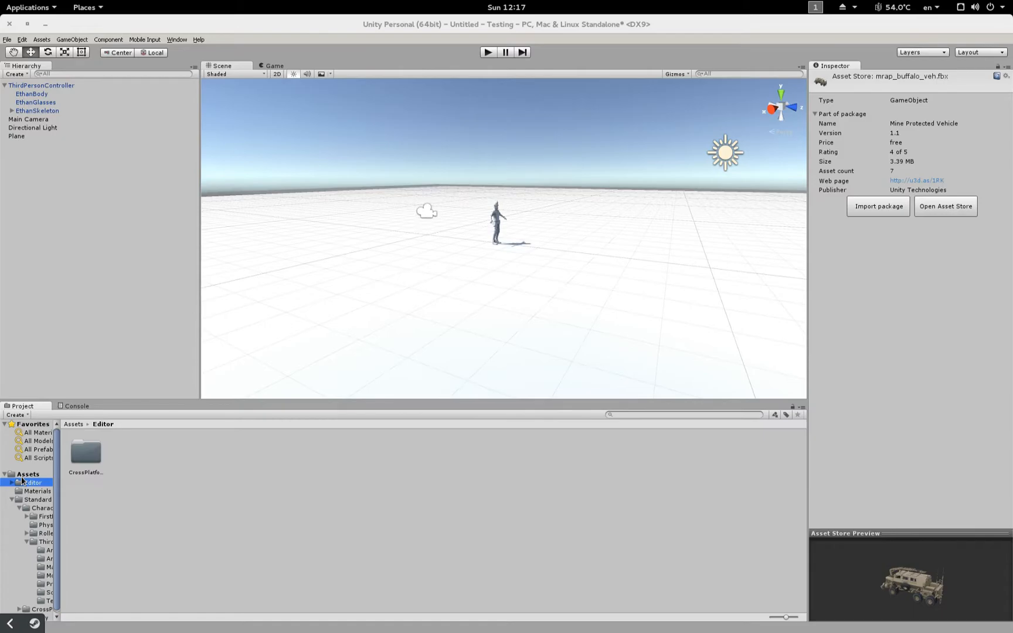
{"action": "left_click_drag", "start_coordinate": [322, 464], "coordinate": [625, 238]}
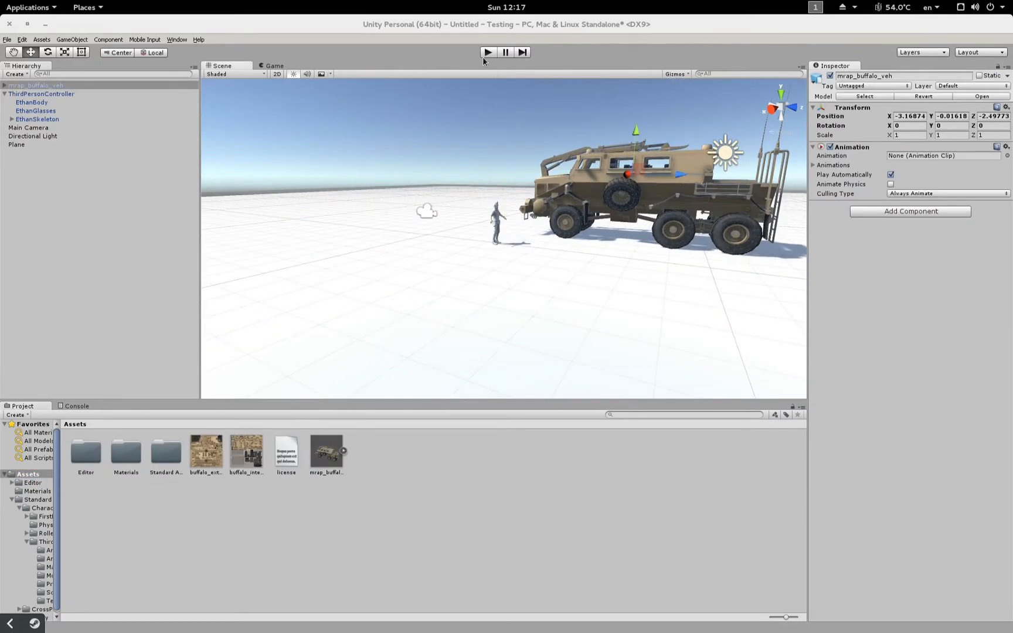
Step: Play the scene, running and jumping the character around the truck with WASD and Space
{"action": "left_click", "coordinate": [484, 56]}
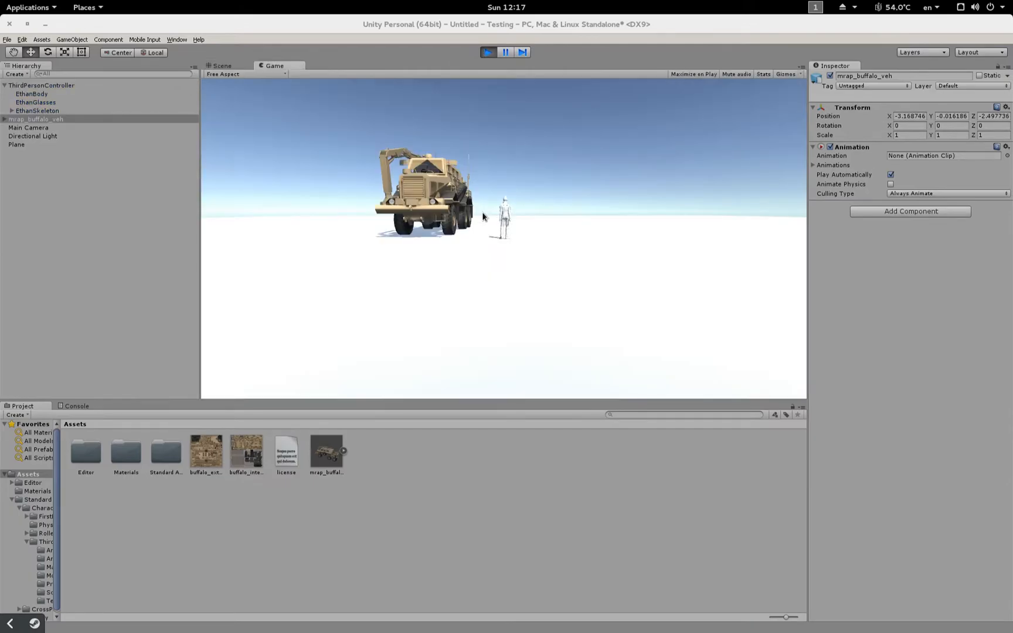
{"action": "key", "text": "d"}
{"action": "key", "text": "space"}
{"action": "key", "text": "space"}
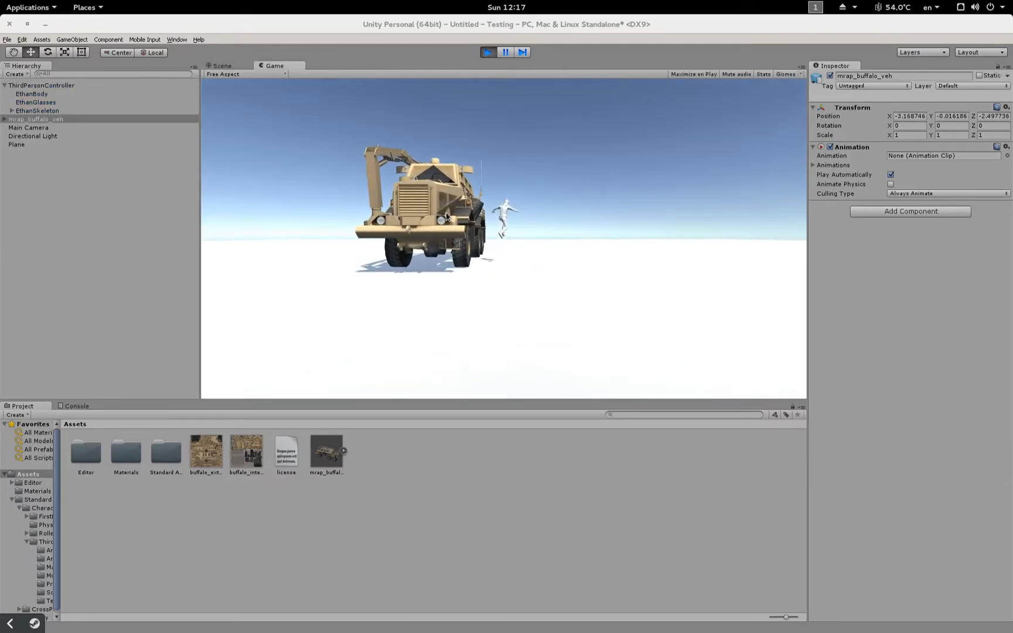
{"action": "key", "text": "a"}
{"action": "key", "text": "s"}
{"action": "key", "text": "space"}
{"action": "key", "text": "space"}
{"action": "key", "text": "space"}
{"action": "key", "text": "space"}
{"action": "key", "text": "a"}
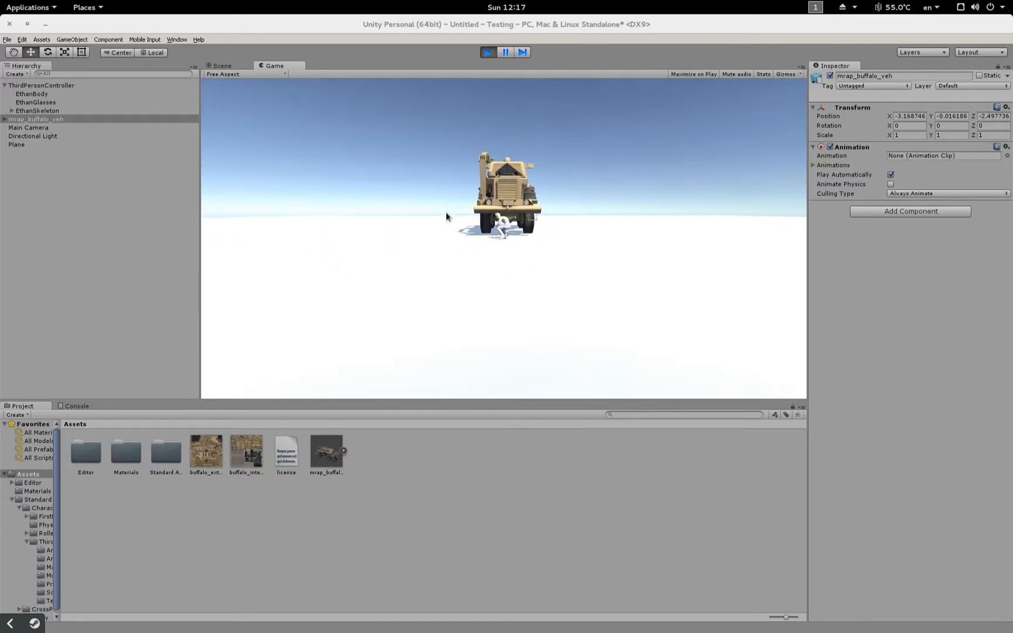
{"action": "key", "text": "w"}
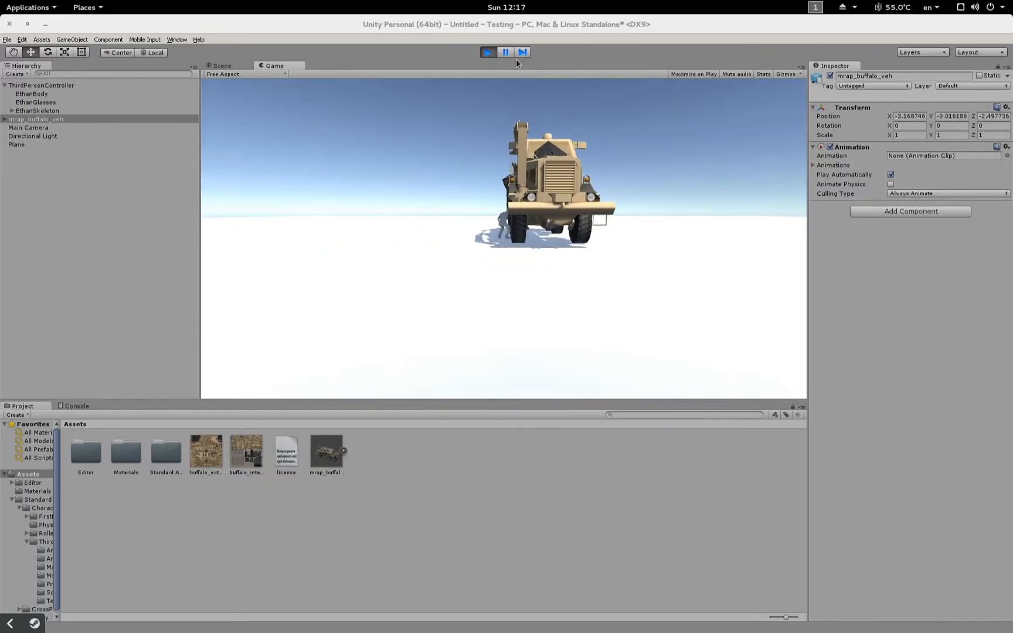
{"action": "left_click", "coordinate": [488, 52]}
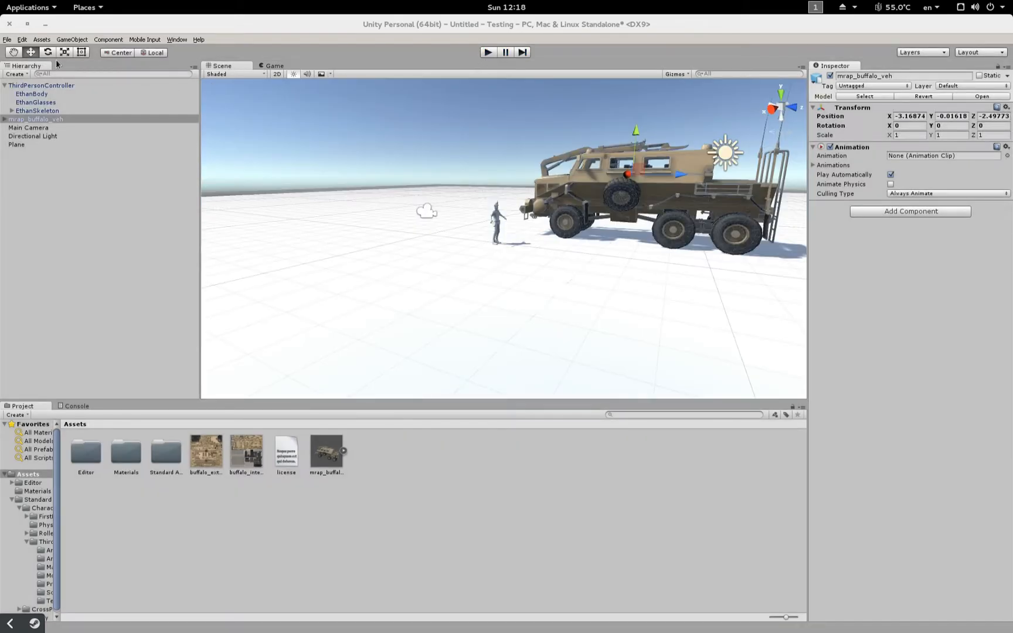
Step: In Build Settings, set the target platform to Linux with x86 + x86_64 (Universal) architecture
{"action": "left_click", "coordinate": [8, 40]}
{"action": "left_click", "coordinate": [25, 111]}
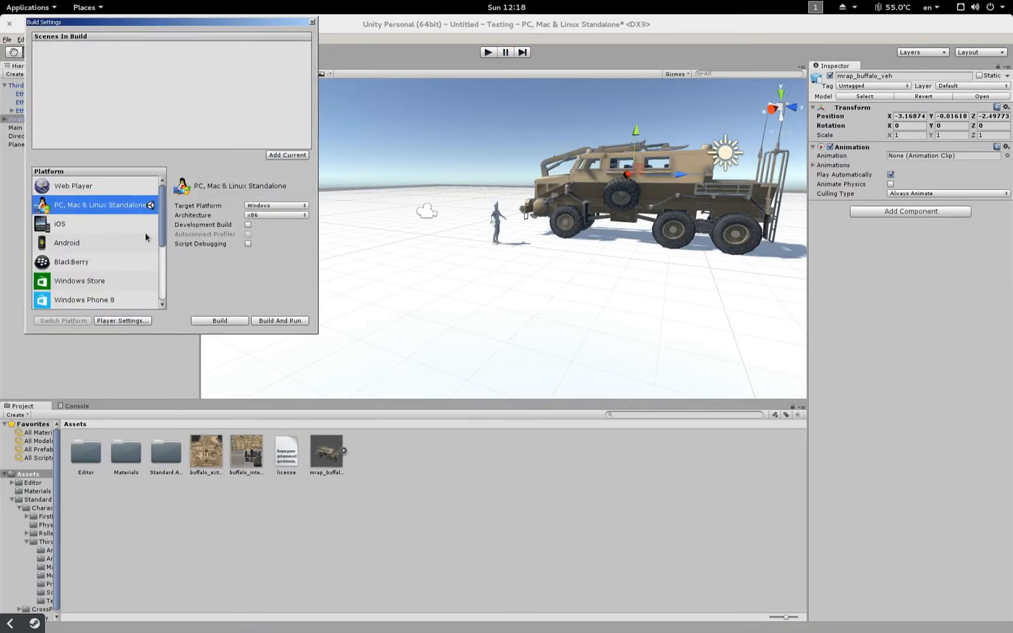
{"action": "left_click", "coordinate": [247, 208]}
{"action": "left_click", "coordinate": [243, 235]}
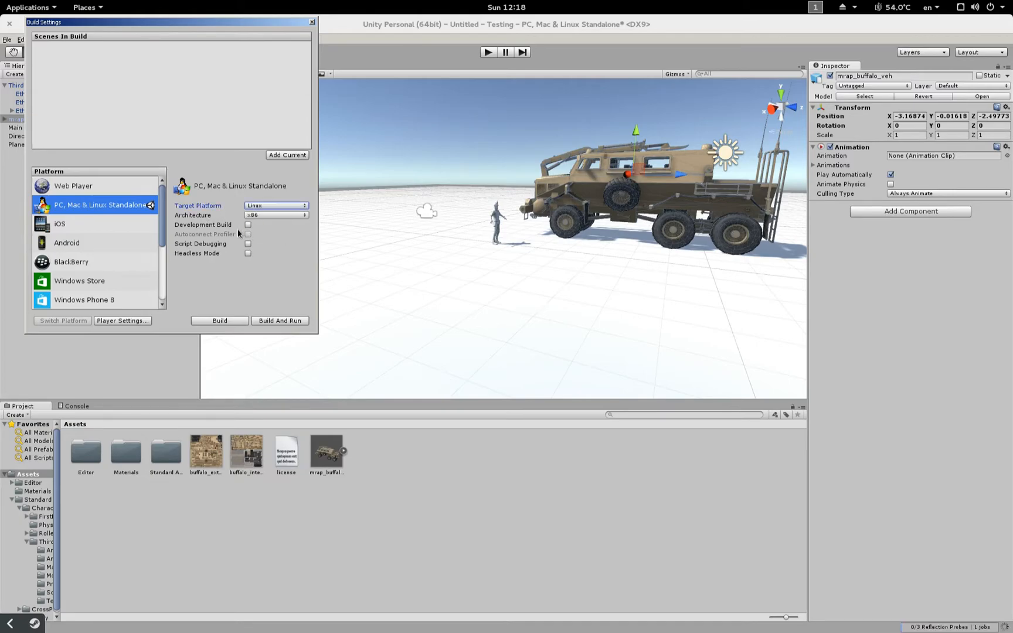
{"action": "left_click", "coordinate": [263, 221]}
{"action": "left_click", "coordinate": [267, 245]}
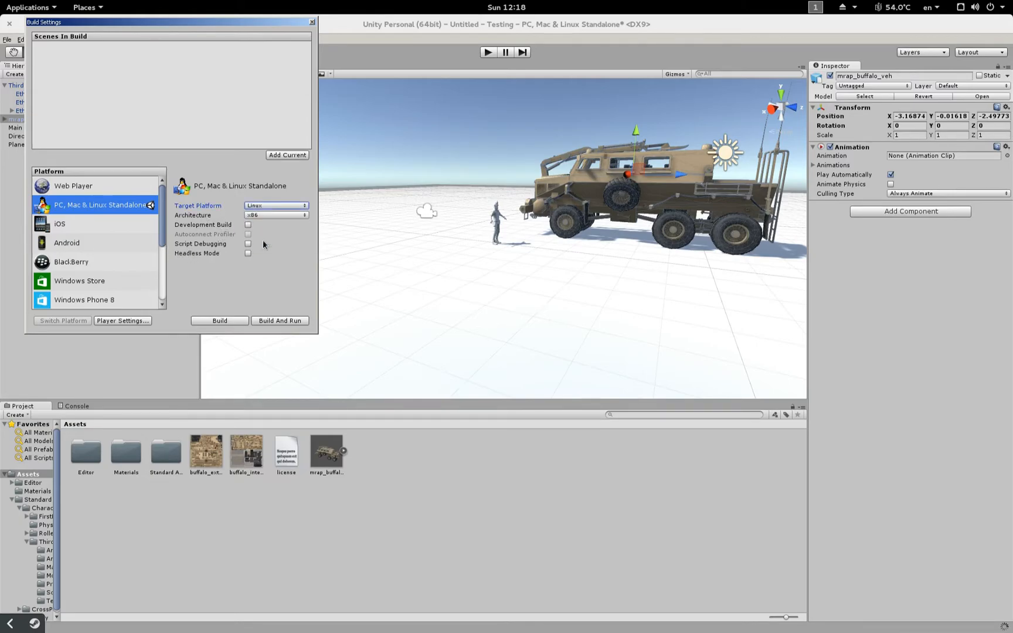
Step: Build the game as 'build' in the Documents/Testing folder and dismiss the Wine error
{"action": "left_click", "coordinate": [219, 319]}
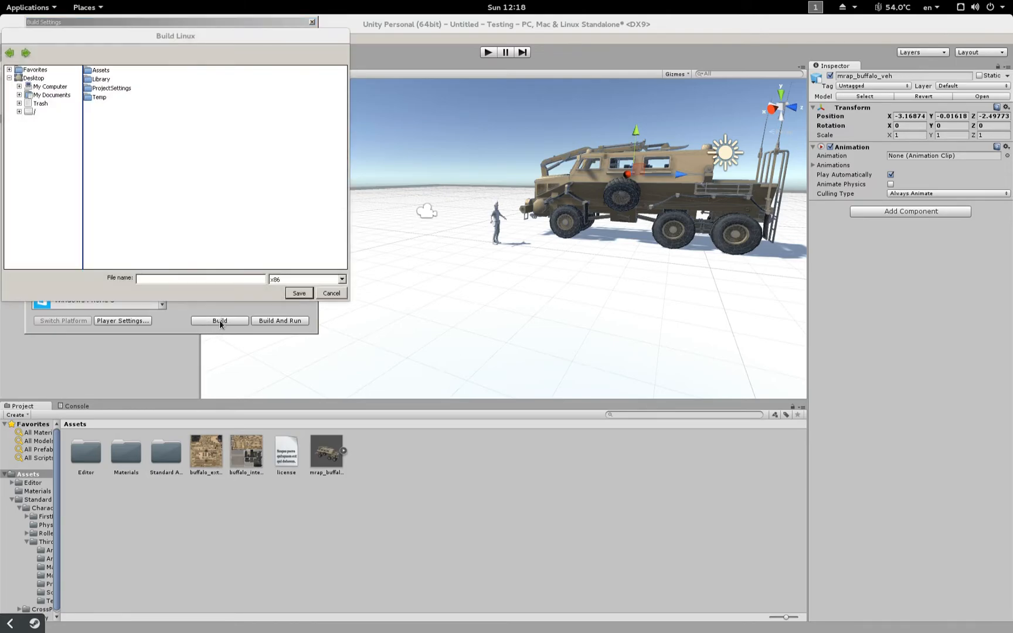
{"action": "left_click", "coordinate": [44, 95]}
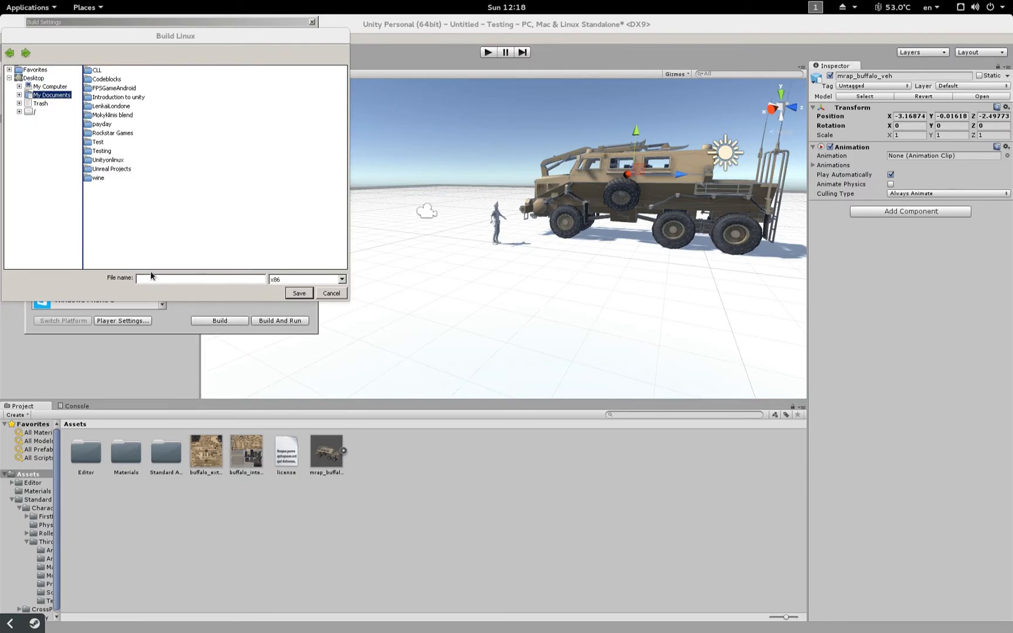
{"action": "double_click", "coordinate": [105, 153]}
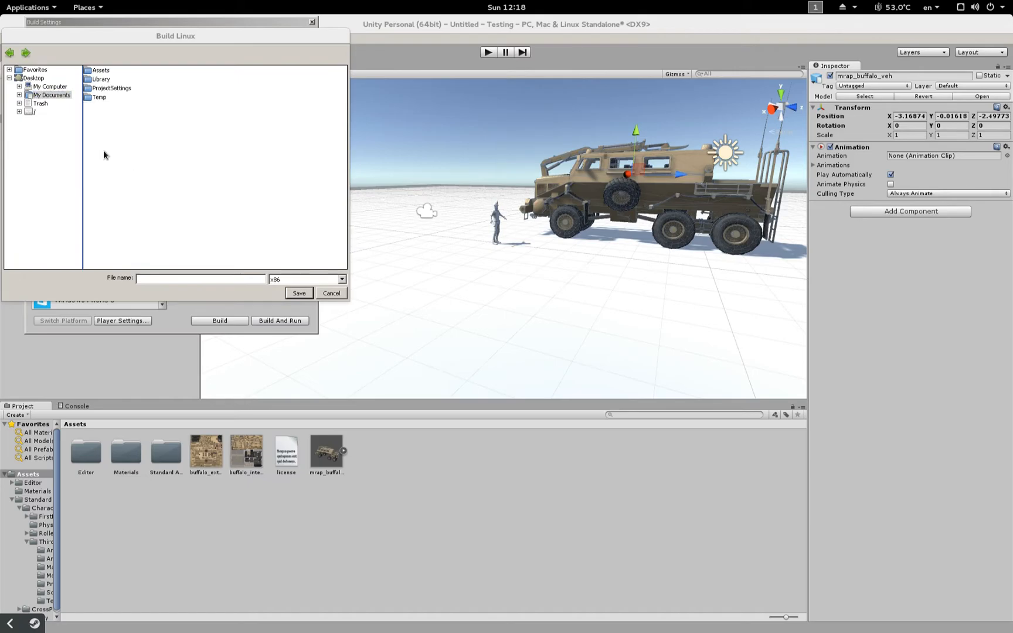
{"action": "left_click", "coordinate": [167, 276]}
{"action": "type", "text": "build"}
{"action": "left_click", "coordinate": [307, 295]}
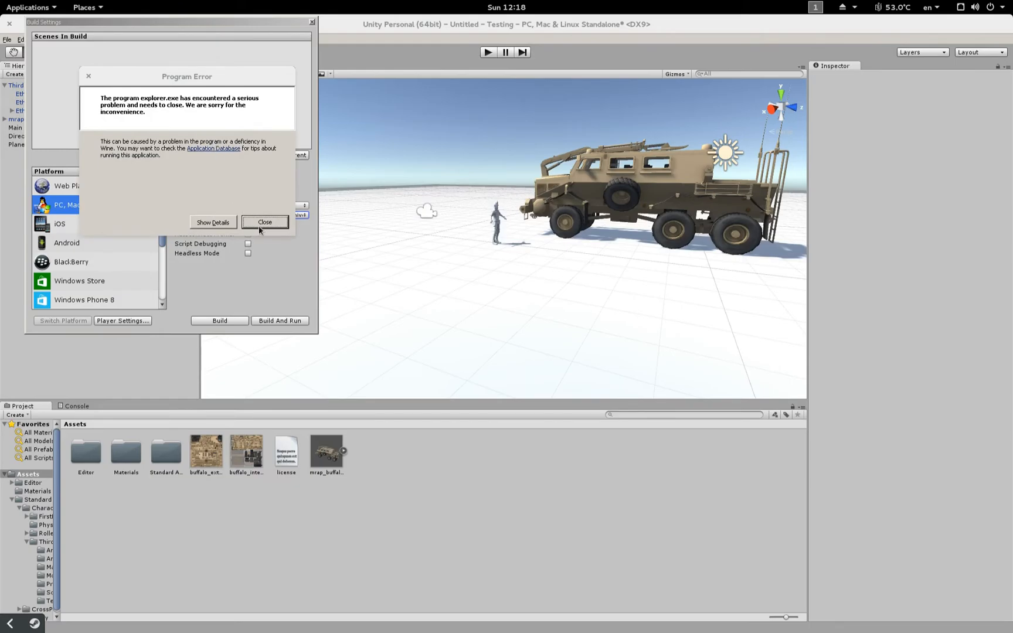
{"action": "left_click", "coordinate": [261, 223]}
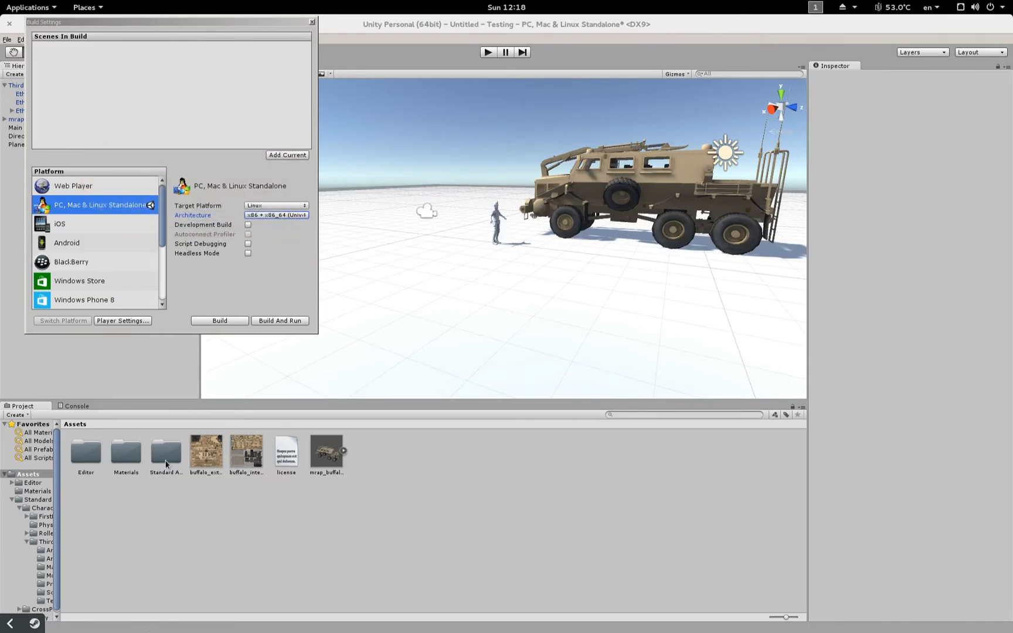
Step: In Files, browse to the Documents > Testing project folder
{"action": "left_click", "coordinate": [404, 610]}
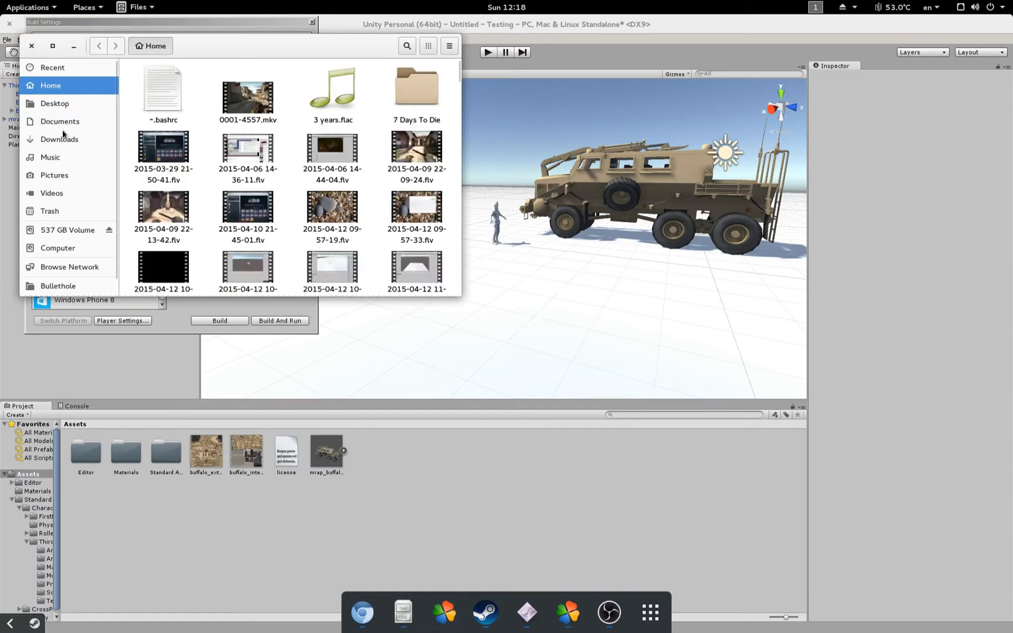
{"action": "scroll", "coordinate": [161, 100], "scroll_direction": "down", "scroll_amount": 14}
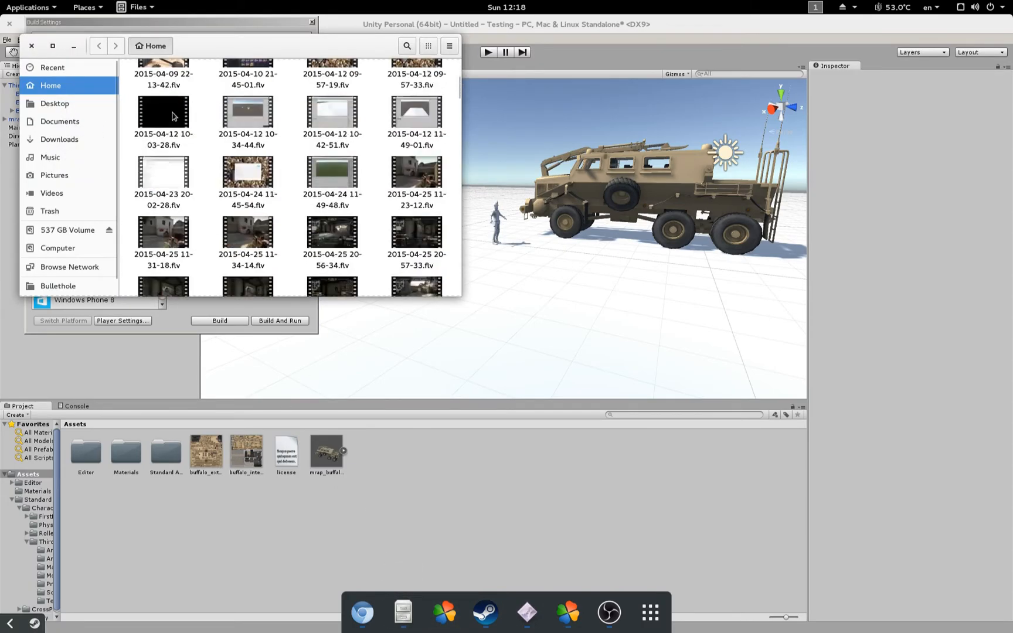
{"action": "scroll", "coordinate": [161, 100], "scroll_direction": "up", "scroll_amount": 5}
{"action": "left_click", "coordinate": [75, 100]}
{"action": "left_click", "coordinate": [71, 121]}
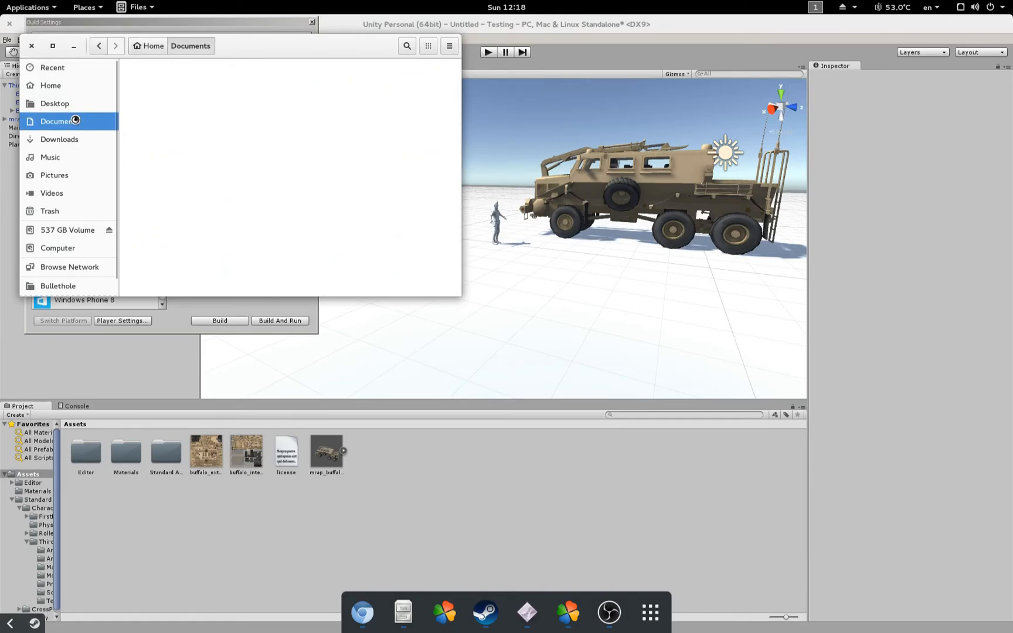
{"action": "scroll", "coordinate": [332, 146], "scroll_direction": "down", "scroll_amount": 5}
{"action": "scroll", "coordinate": [338, 151], "scroll_direction": "down", "scroll_amount": 3}
{"action": "double_click", "coordinate": [248, 186]}
Step: Check build.x86_64's permissions in its Properties, then open a terminal beside the files
{"action": "left_click", "coordinate": [322, 111]}
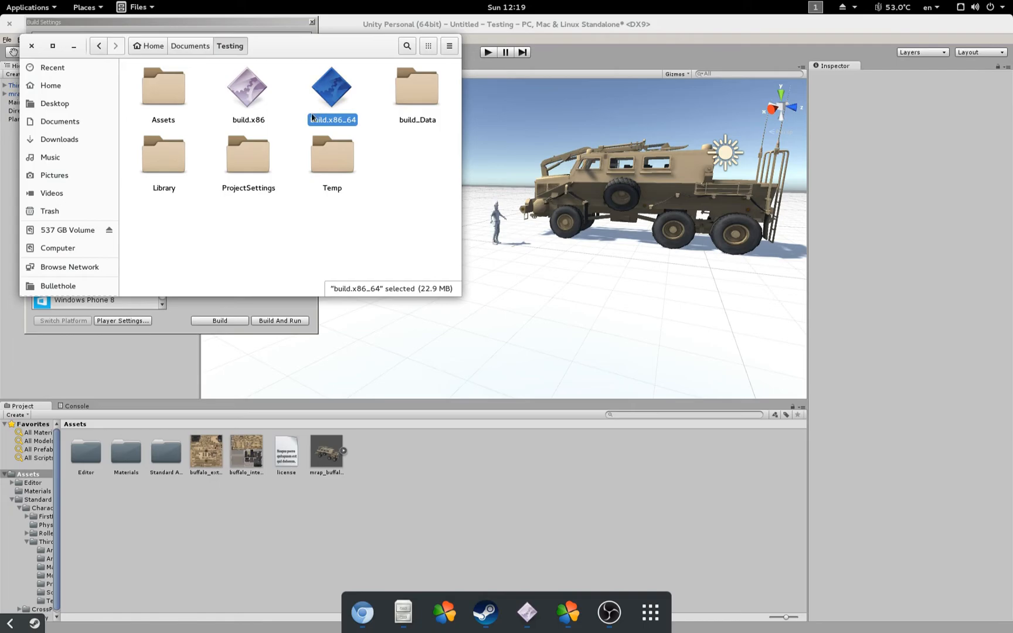
{"action": "right_click", "coordinate": [334, 90]}
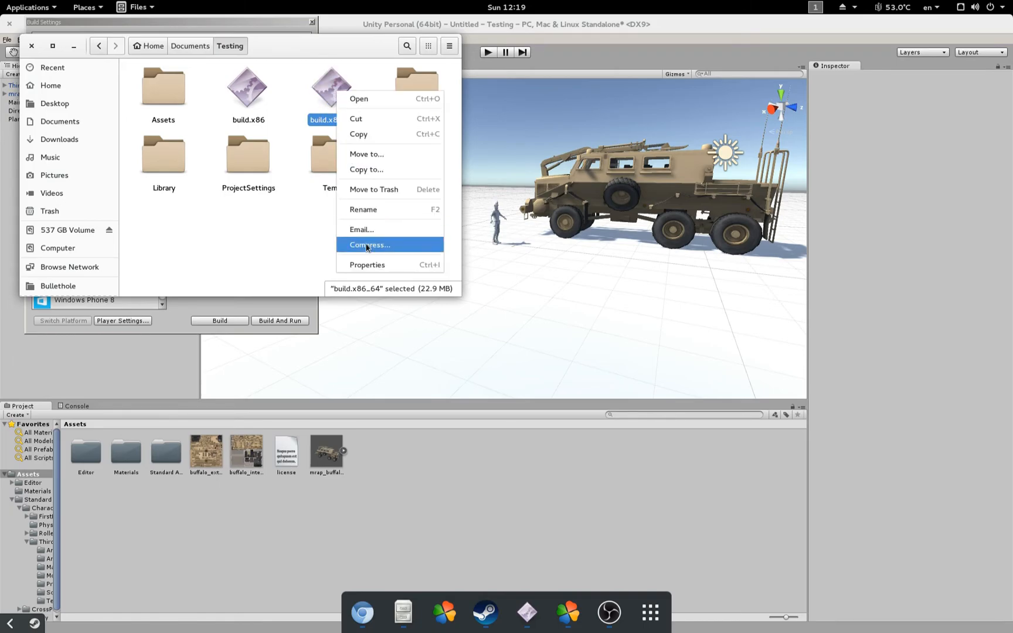
{"action": "left_click", "coordinate": [375, 263]}
{"action": "left_click", "coordinate": [466, 221]}
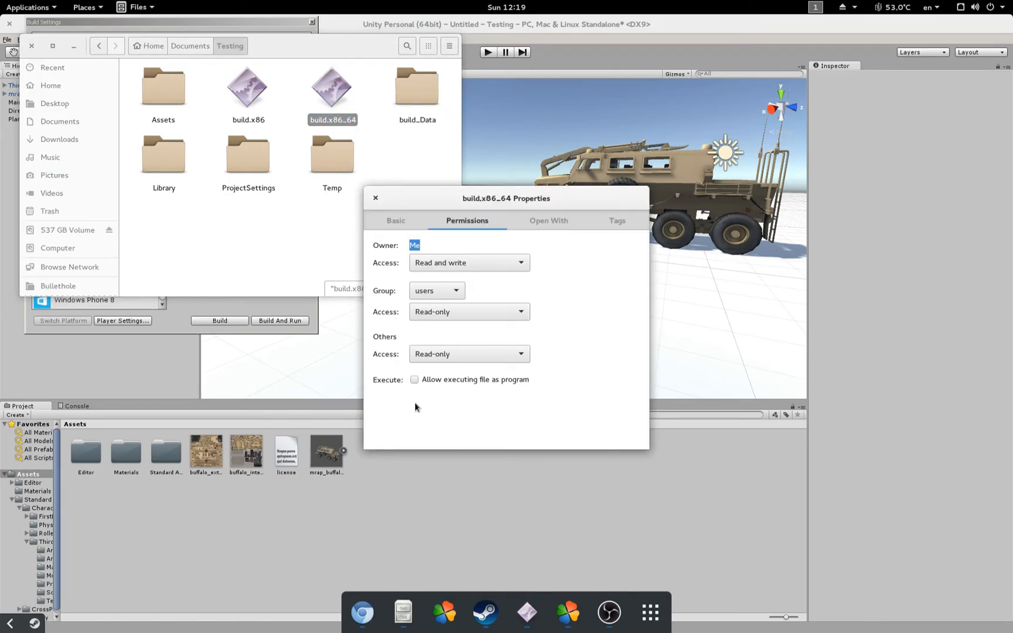
{"action": "left_click", "coordinate": [377, 200]}
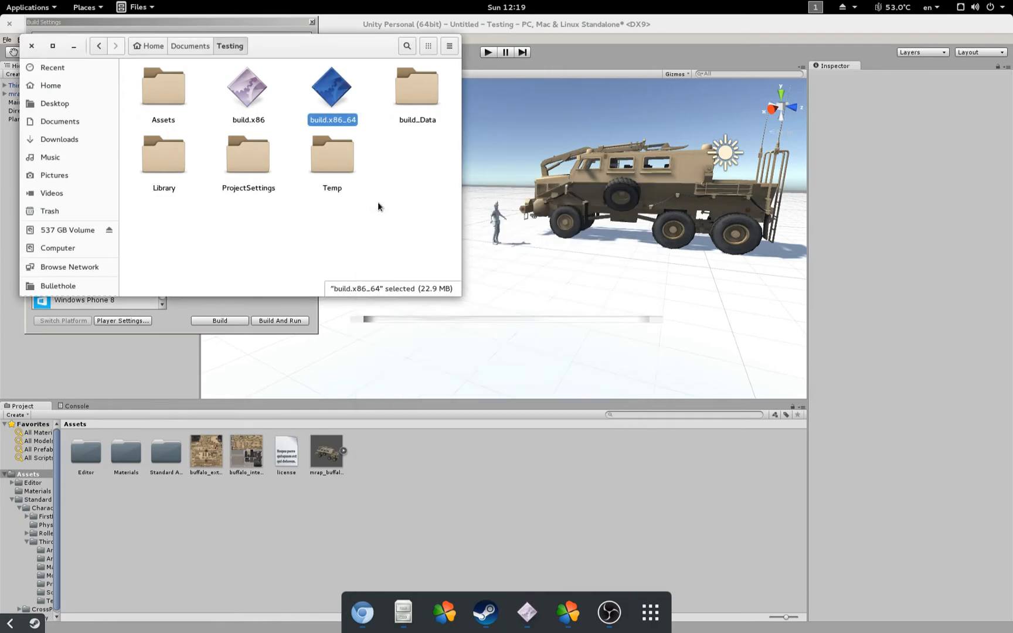
{"action": "key", "text": "ctrl+alt+t"}
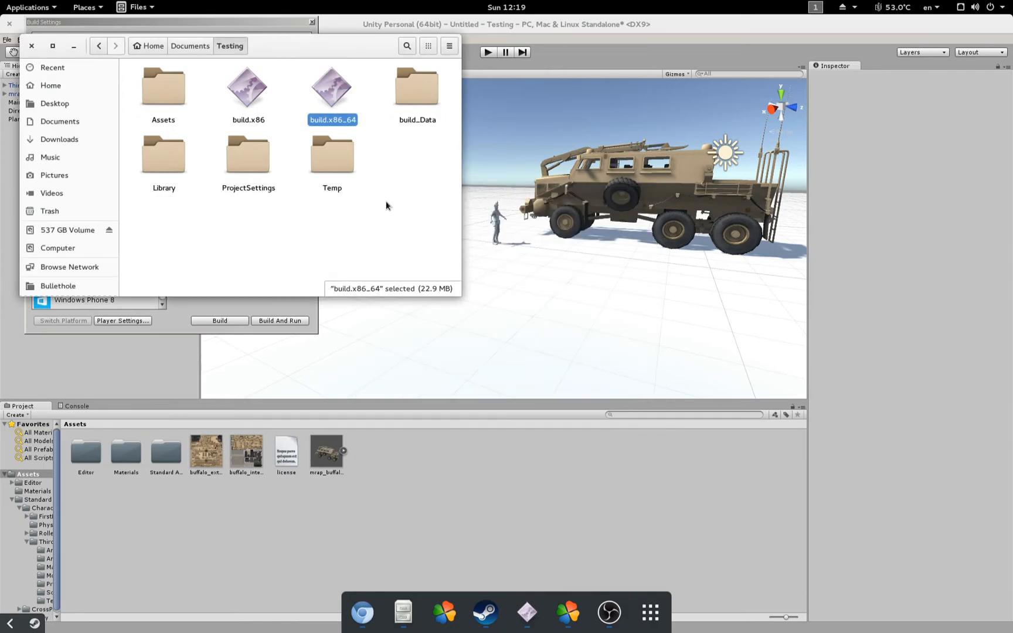
{"action": "left_click_drag", "start_coordinate": [308, 63], "coordinate": [667, 296]}
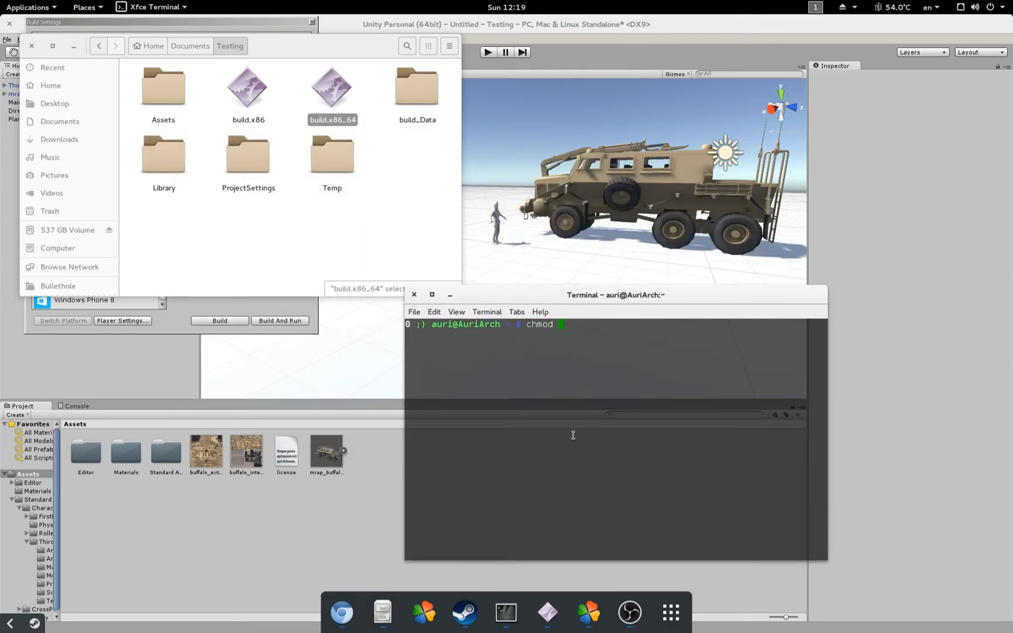
Step: Run chmod +x on build.x86_64's dragged-in path, then close the terminal
{"action": "type", "text": "chmod +x"}
{"action": "left_click_drag", "start_coordinate": [332, 88], "coordinate": [630, 350]}
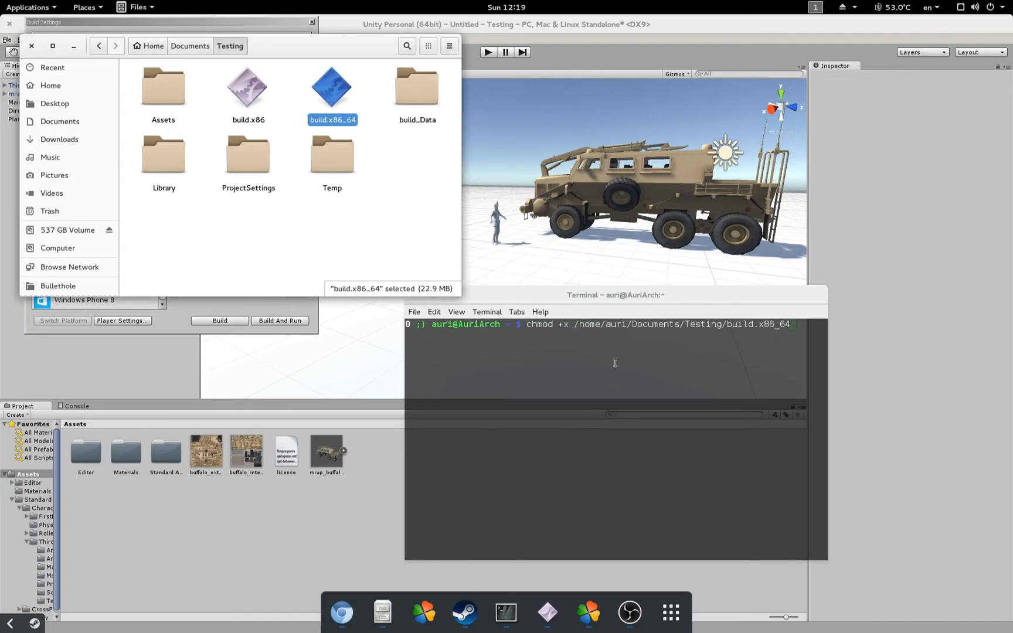
{"action": "left_click", "coordinate": [637, 330]}
{"action": "key", "text": "Return"}
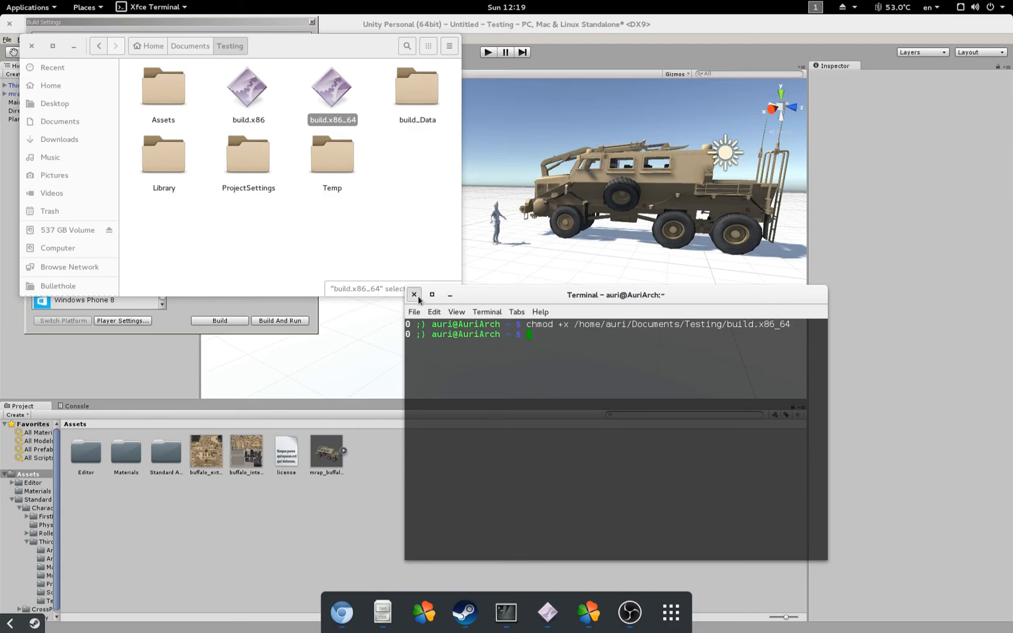
{"action": "left_click", "coordinate": [414, 295]}
Step: Launch build.x86_64 at 1920 x 1200 and run the character toward the truck and back
{"action": "double_click", "coordinate": [337, 91]}
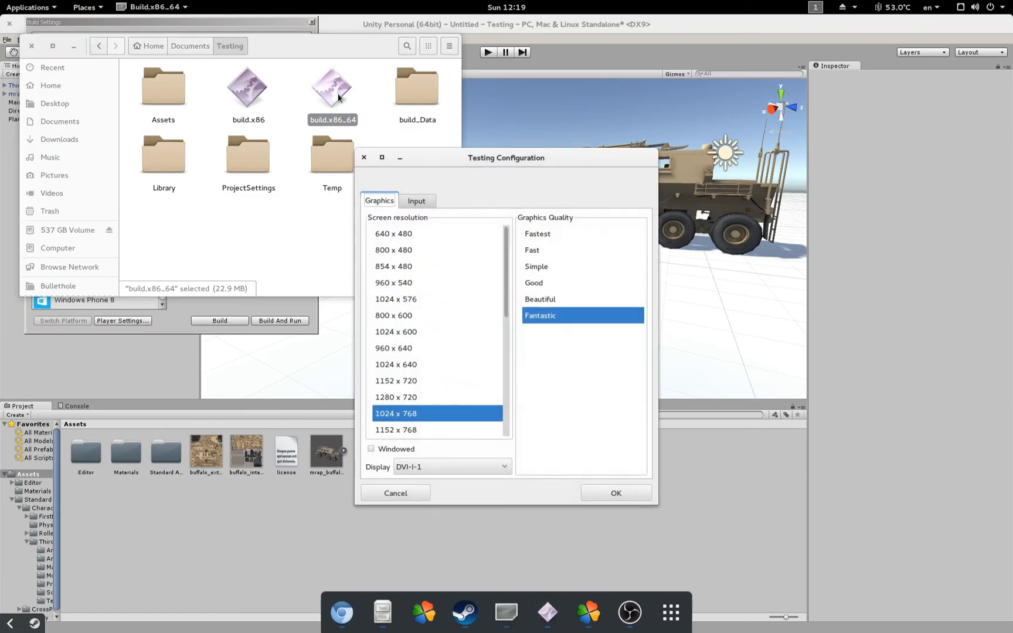
{"action": "scroll", "coordinate": [446, 393], "scroll_direction": "down", "scroll_amount": 5}
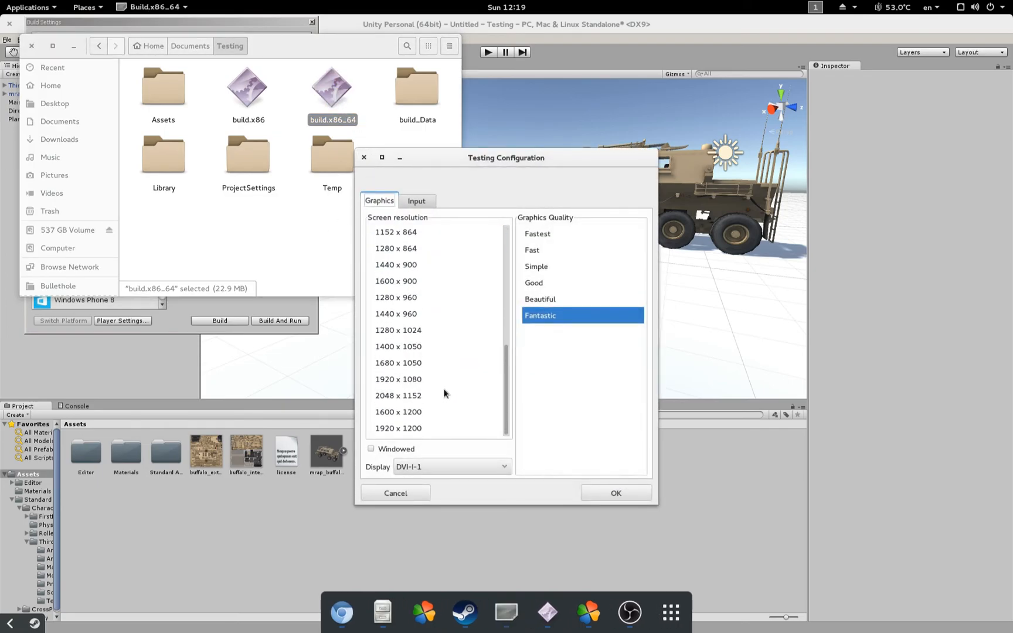
{"action": "left_click", "coordinate": [413, 428]}
{"action": "left_click", "coordinate": [599, 489]}
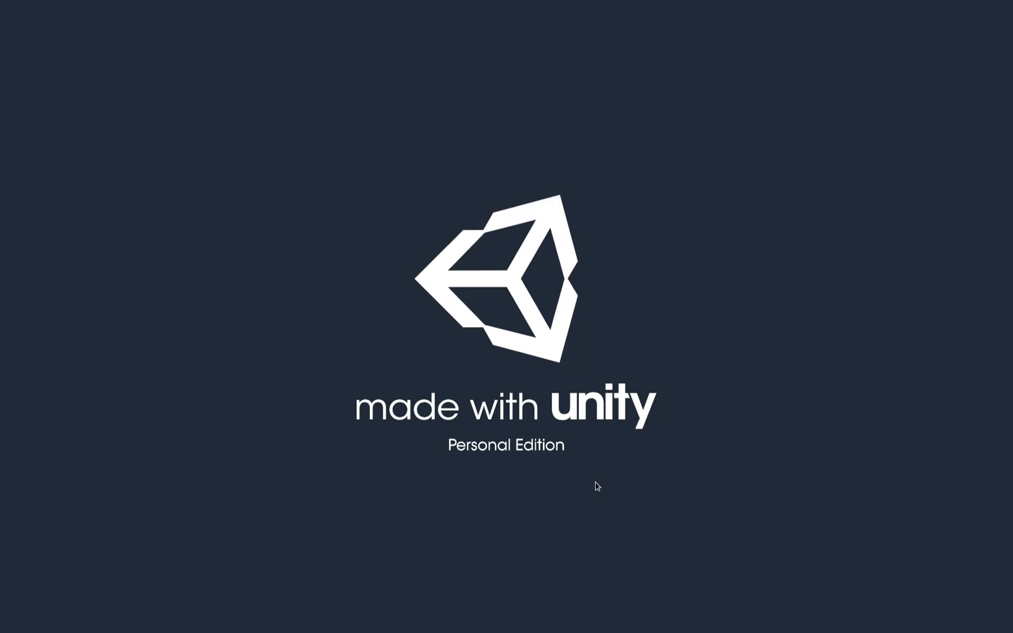
{"action": "key", "text": "w"}
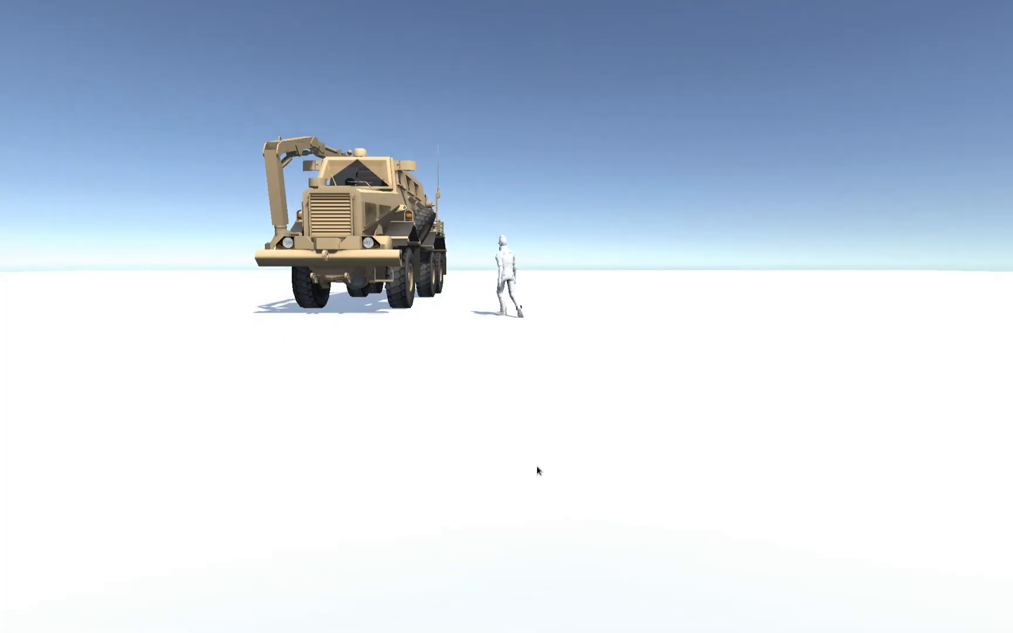